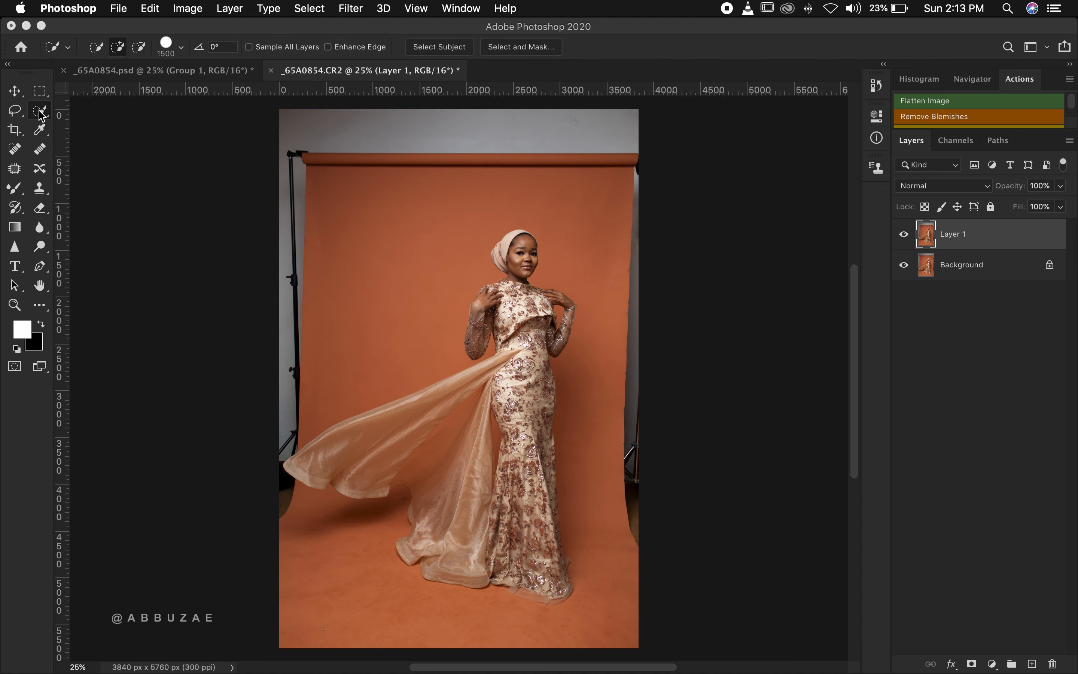
Select the model automatically, and subtract the dark corner below the dress train from the selection with the Lasso tool.
click(426, 54)
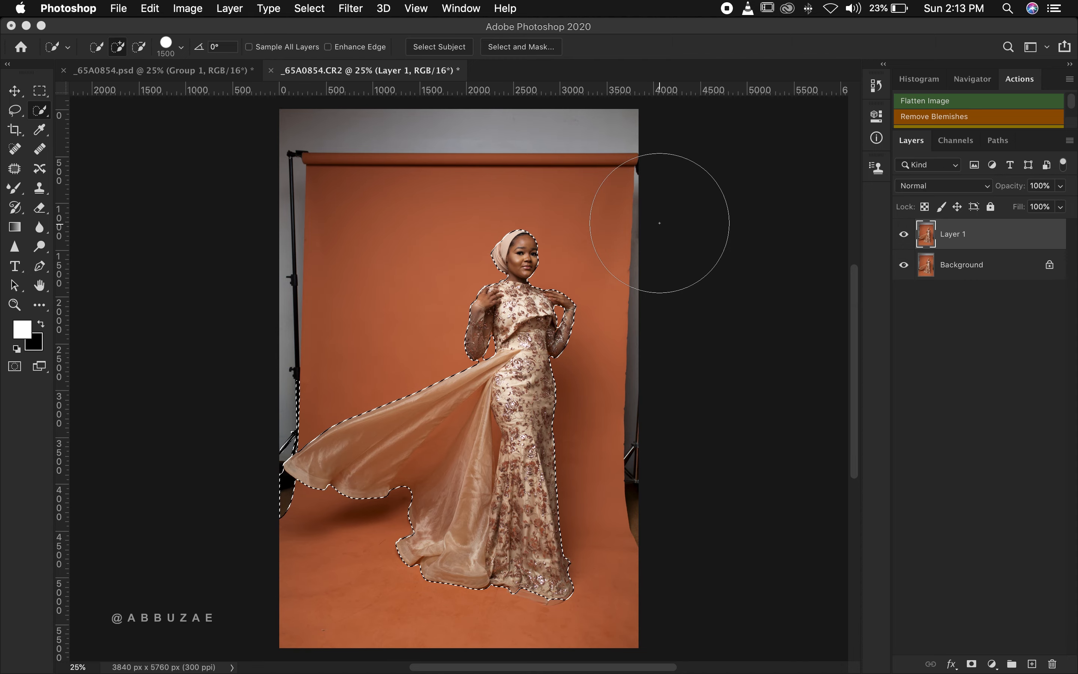
key(z)
mouse_move(301, 519)
mouse_down()
mouse_move(382, 518)
mouse_move(373, 513)
mouse_up()
drag(334, 316, 328, 316)
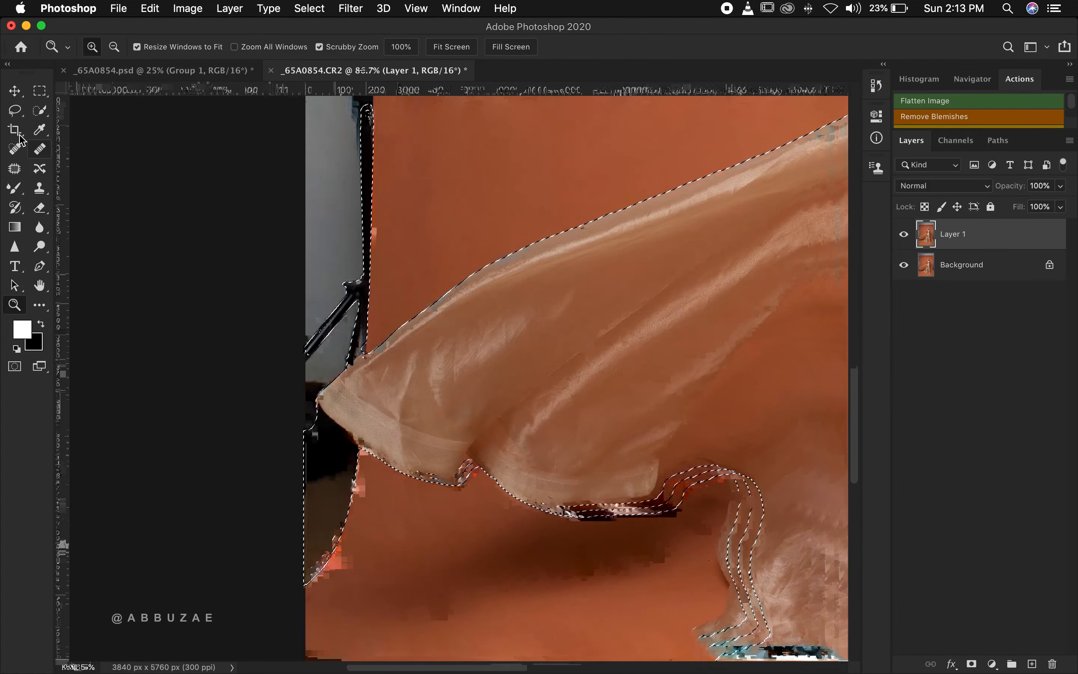
click(15, 110)
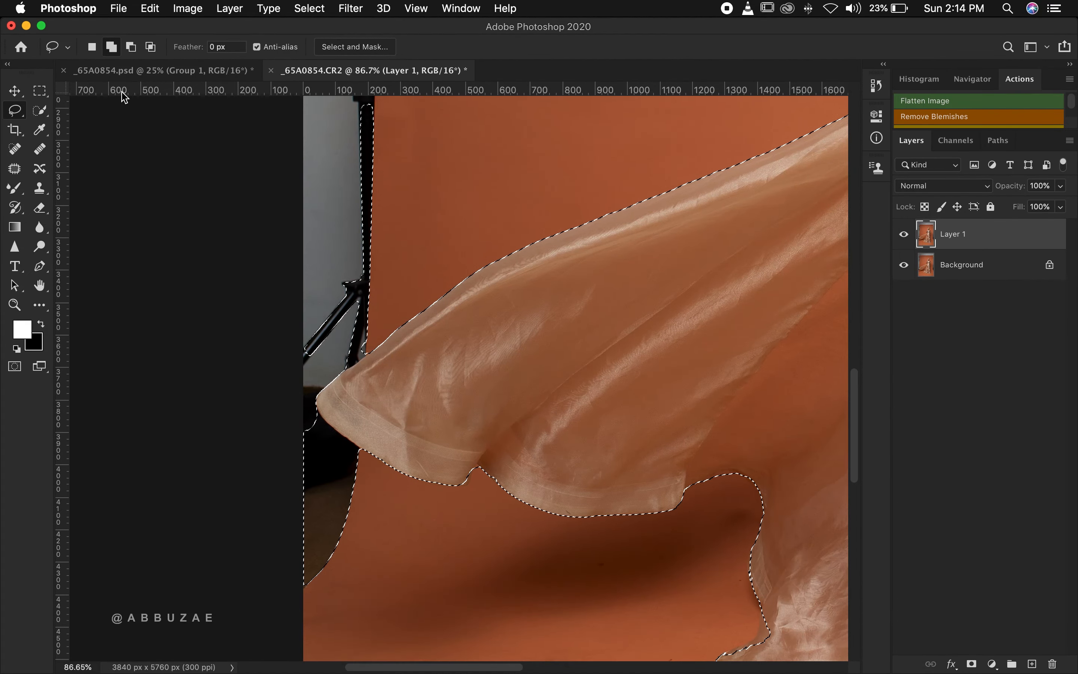
click(132, 47)
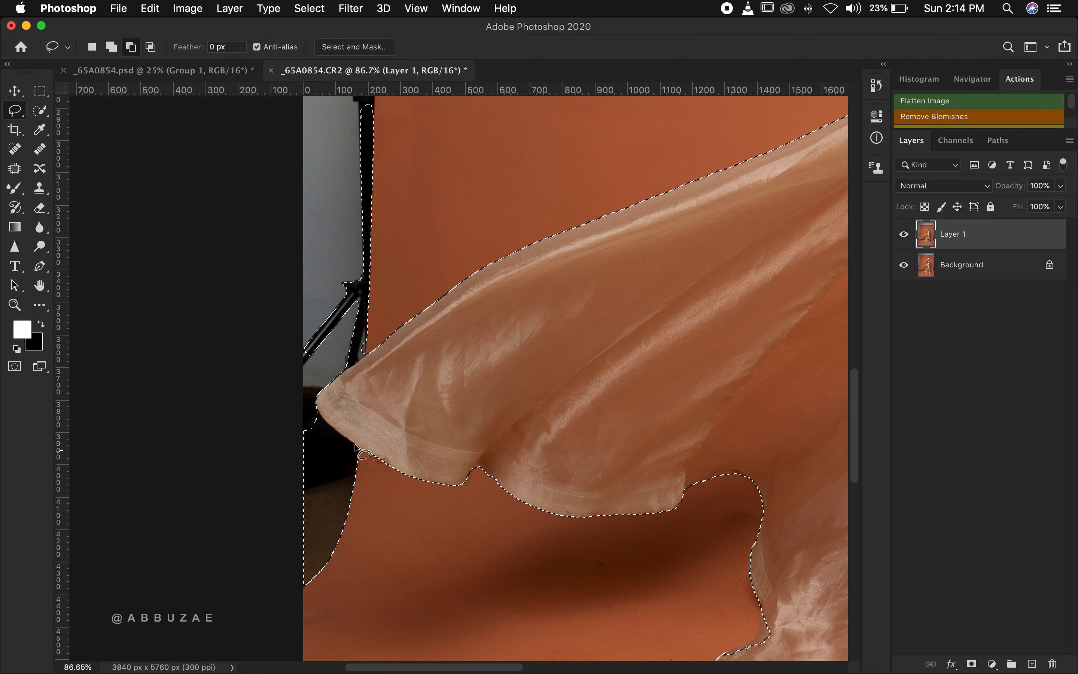
drag(352, 444, 350, 443)
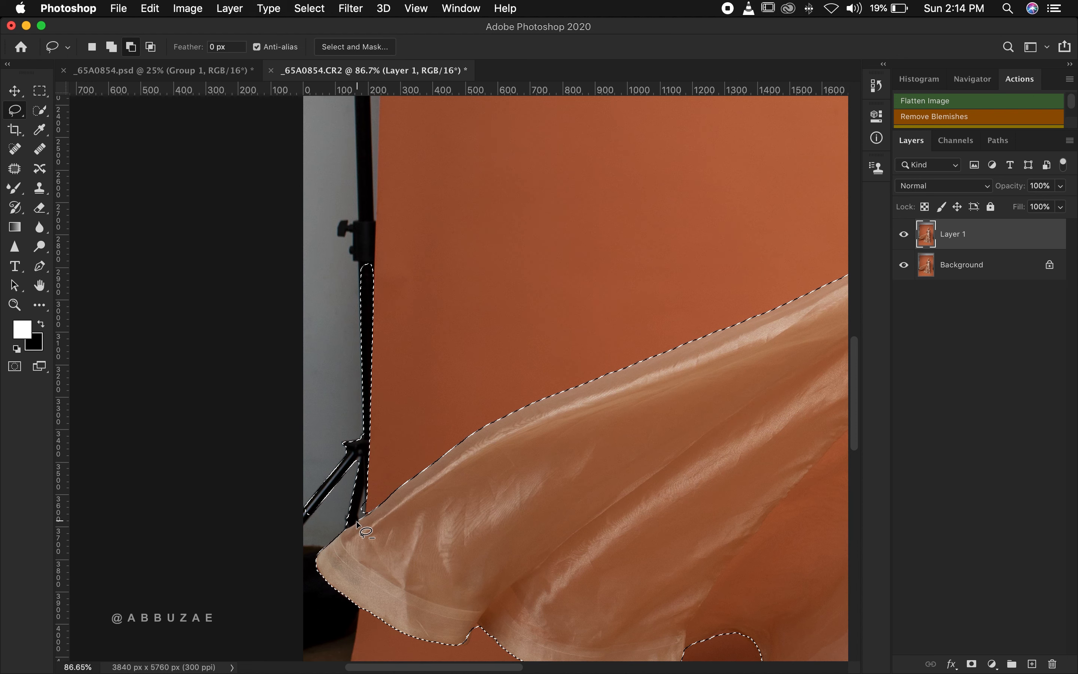
Subtract the light stand above the tip of the dress train from the selection with the Lasso tool.
mouse_move(345, 529)
mouse_down()
mouse_move(392, 242)
mouse_move(387, 331)
mouse_up()
scroll(455, 431, down, 3)
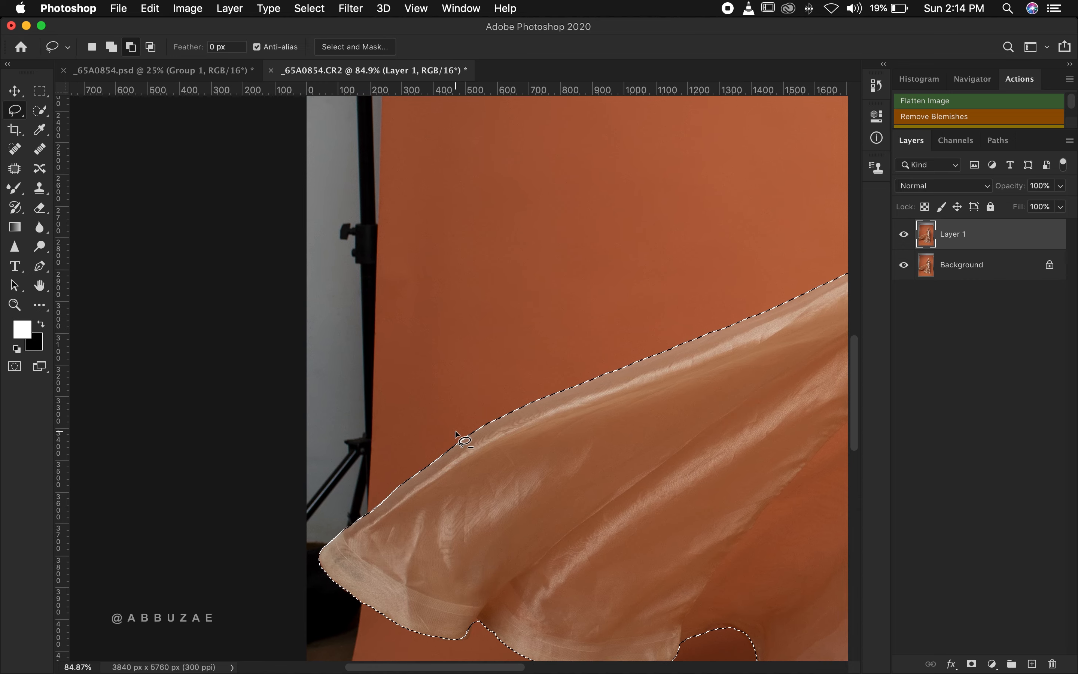
scroll(455, 431, down, 2)
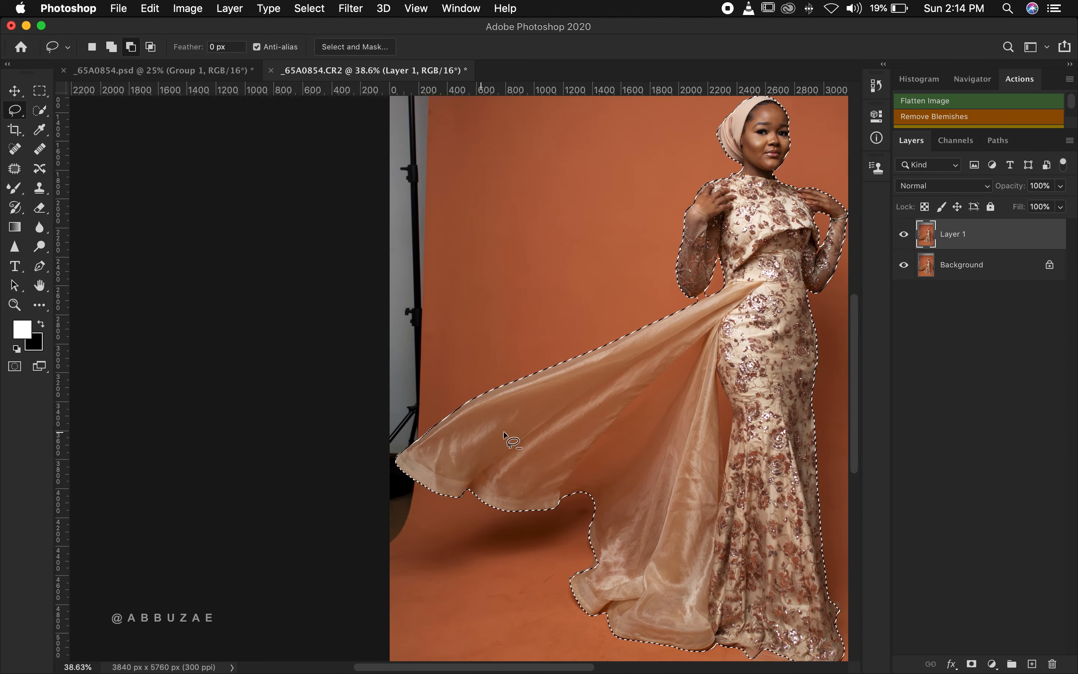
Add the missed sheer edges of the dress hem to the selection with the Lasso tool.
key(z)
mouse_move(708, 281)
mouse_down()
mouse_move(780, 298)
mouse_move(665, 311)
mouse_up()
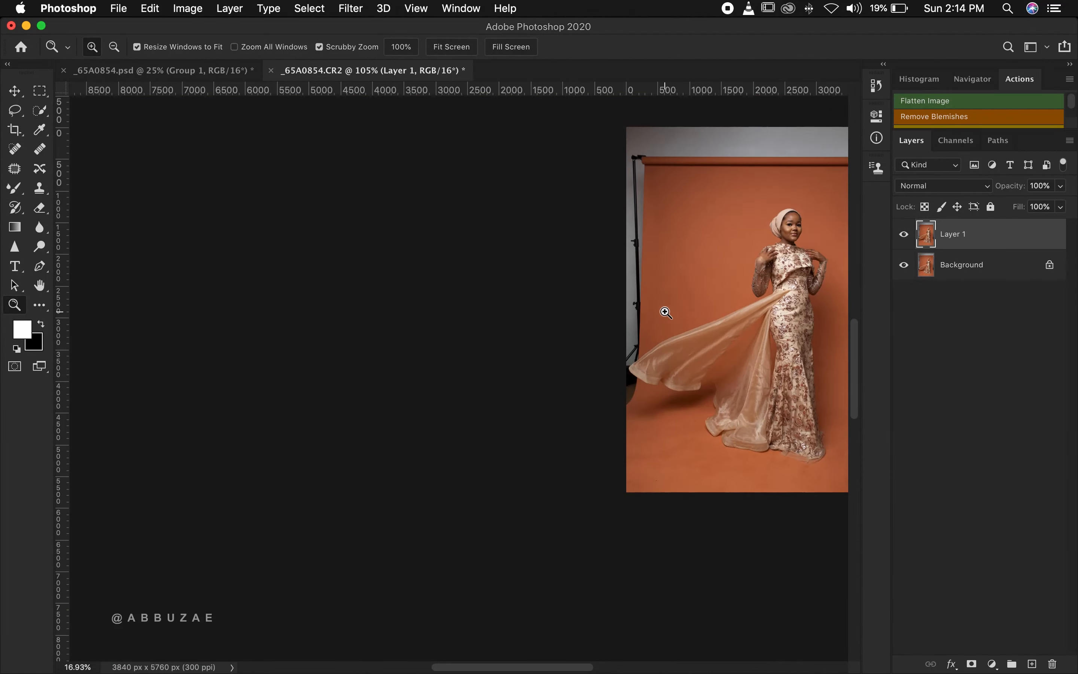
click(451, 47)
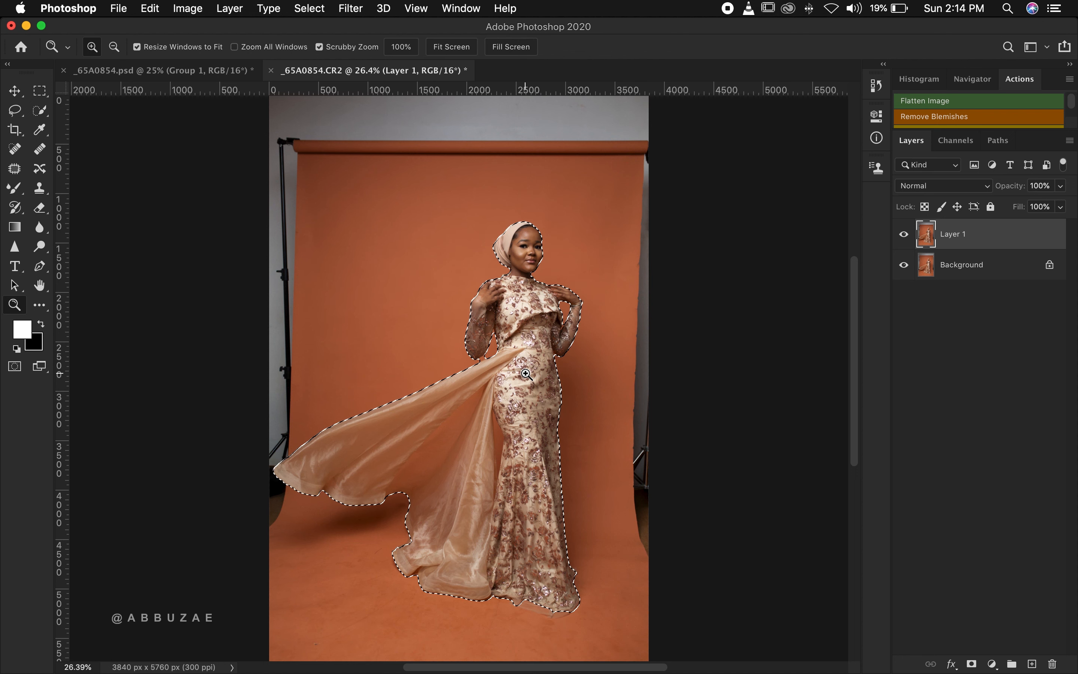
drag(561, 634, 628, 626)
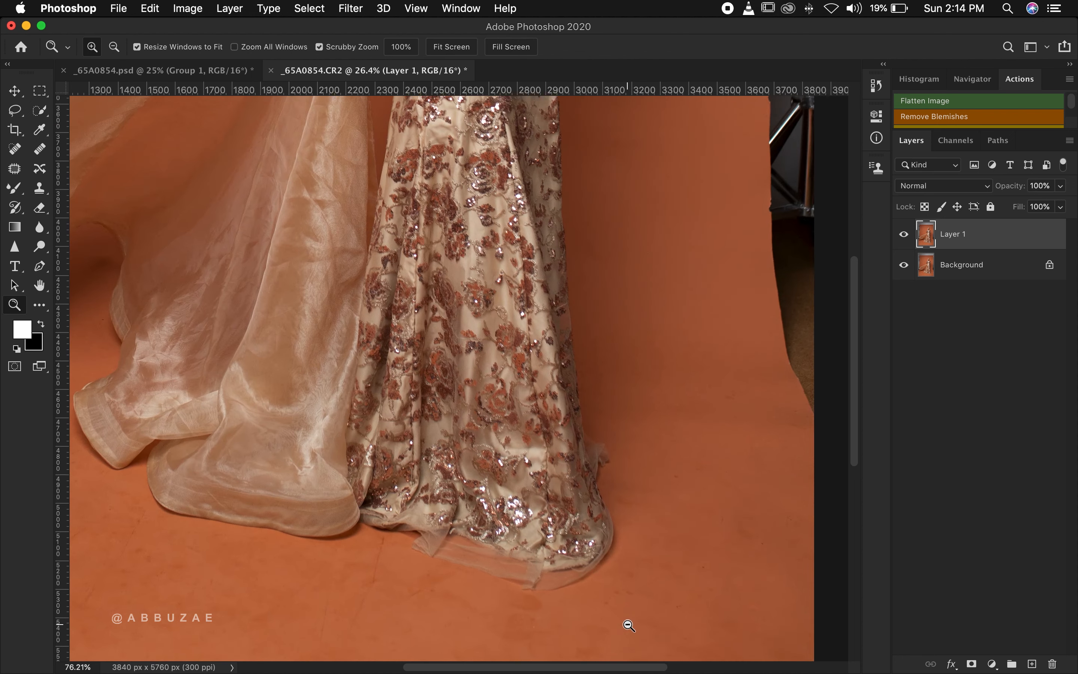
key(l)
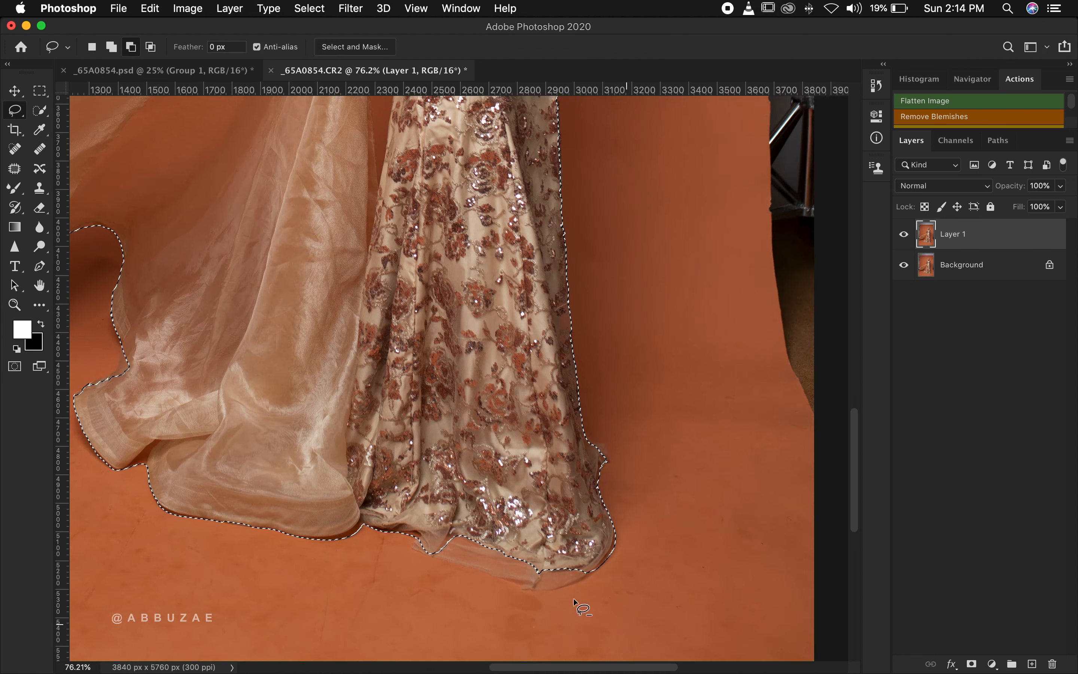
click(111, 47)
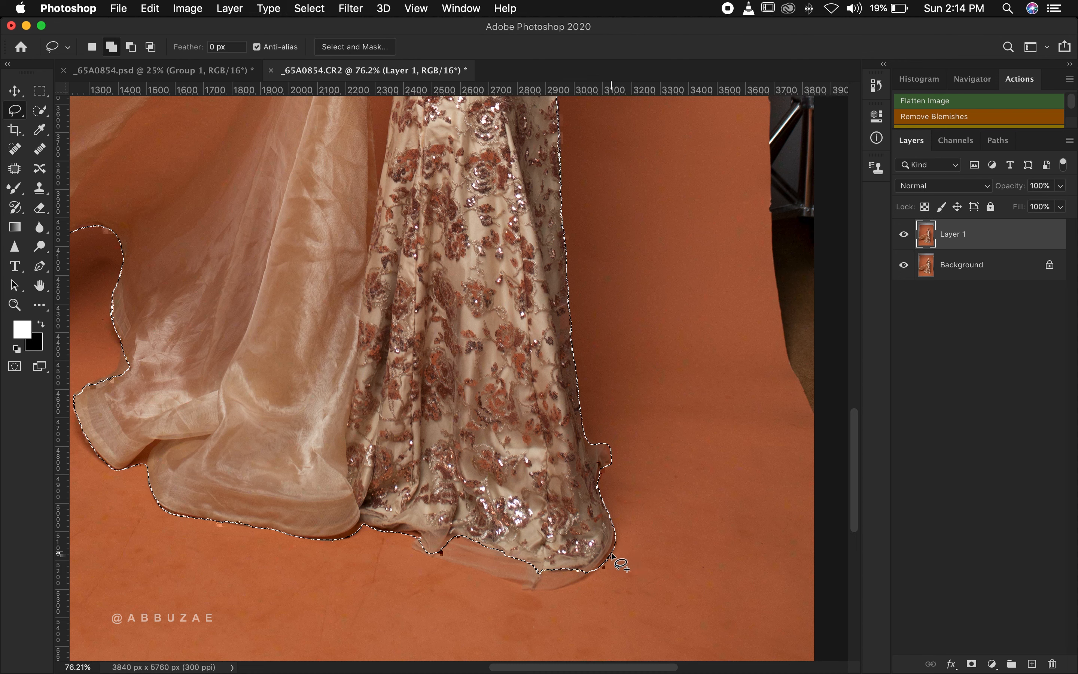
mouse_move(600, 567)
mouse_down()
mouse_move(454, 564)
mouse_move(412, 544)
mouse_up()
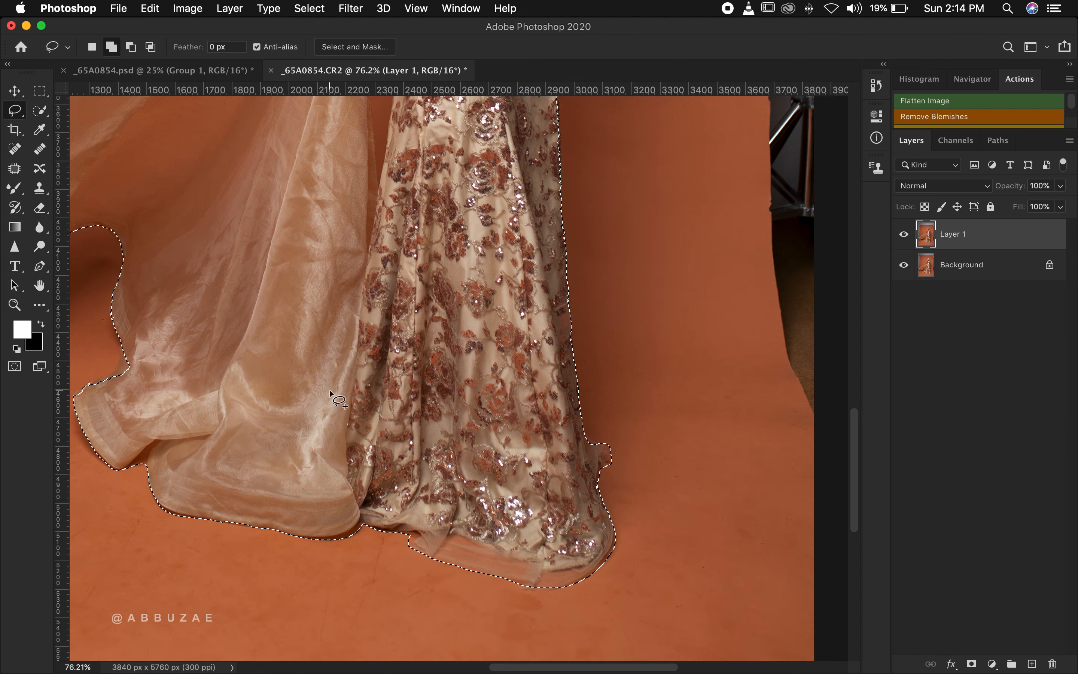
Add a layer mask to Layer 1 from the selection of the model.
key(z)
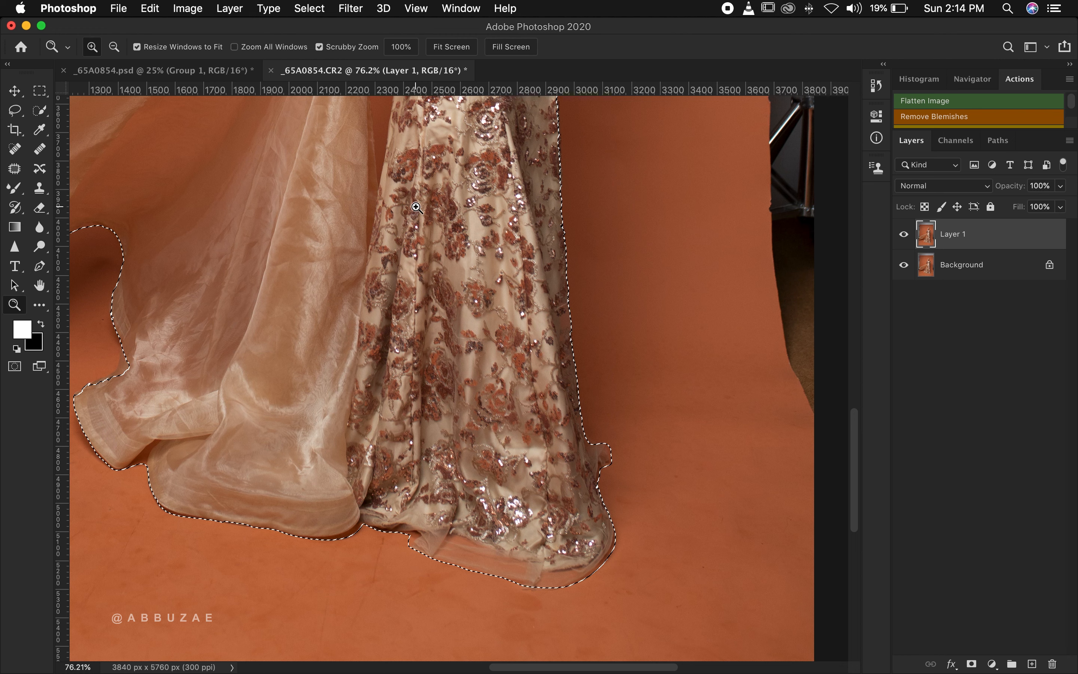
click(450, 47)
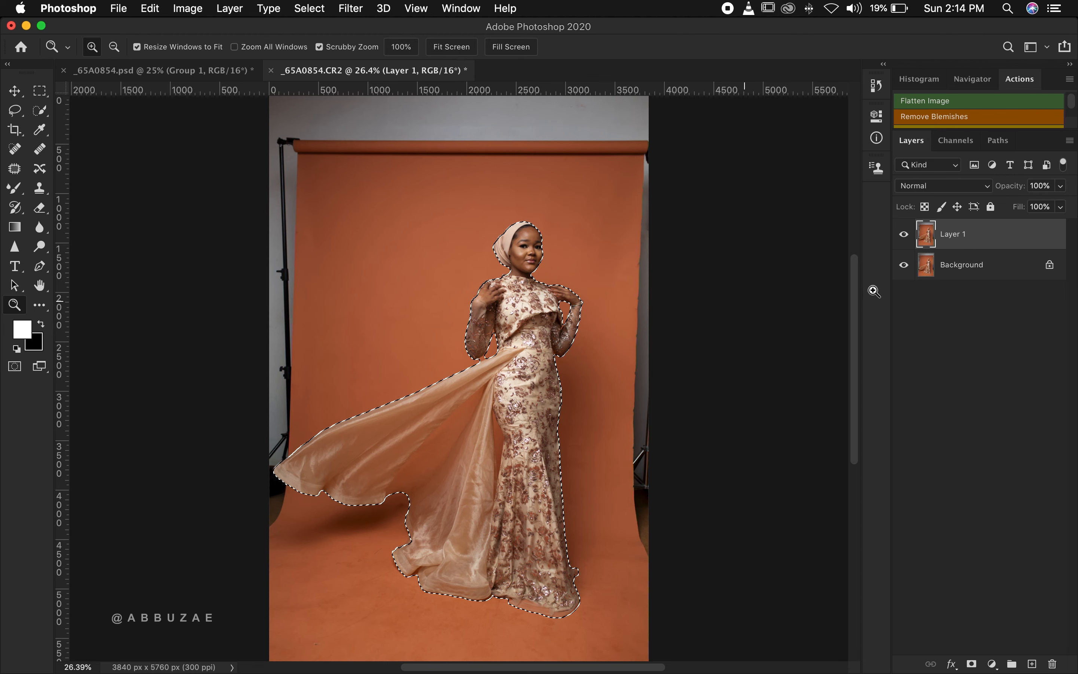
click(984, 267)
click(1001, 242)
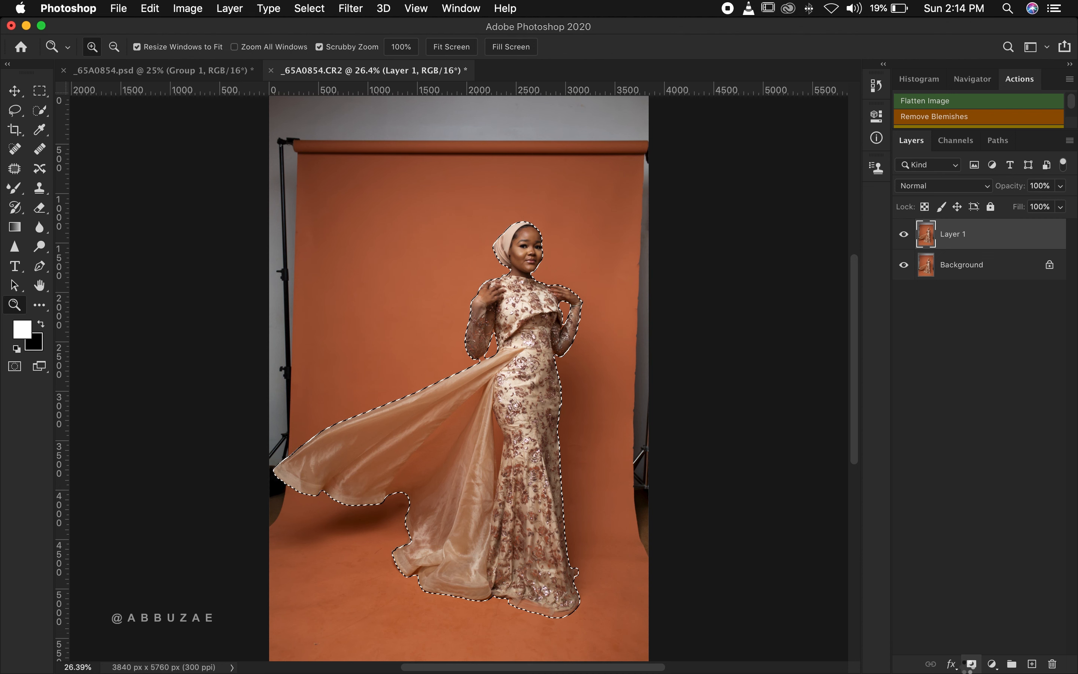
click(972, 664)
Rename the masked layer as Subject.
click(976, 239)
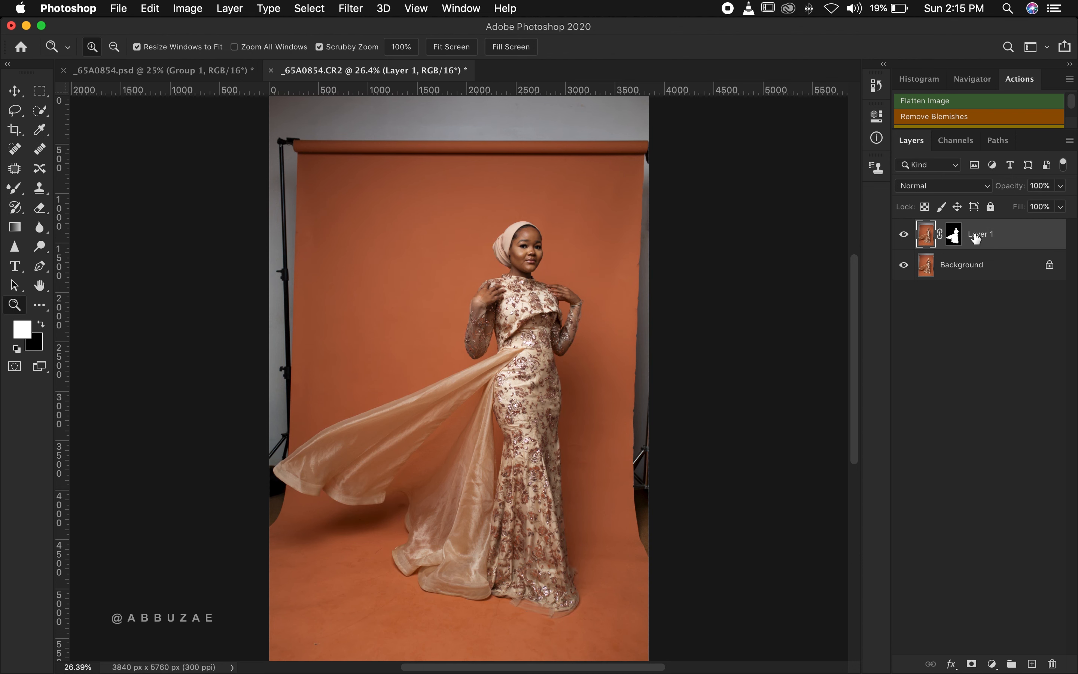
double_click(976, 236)
text(S)
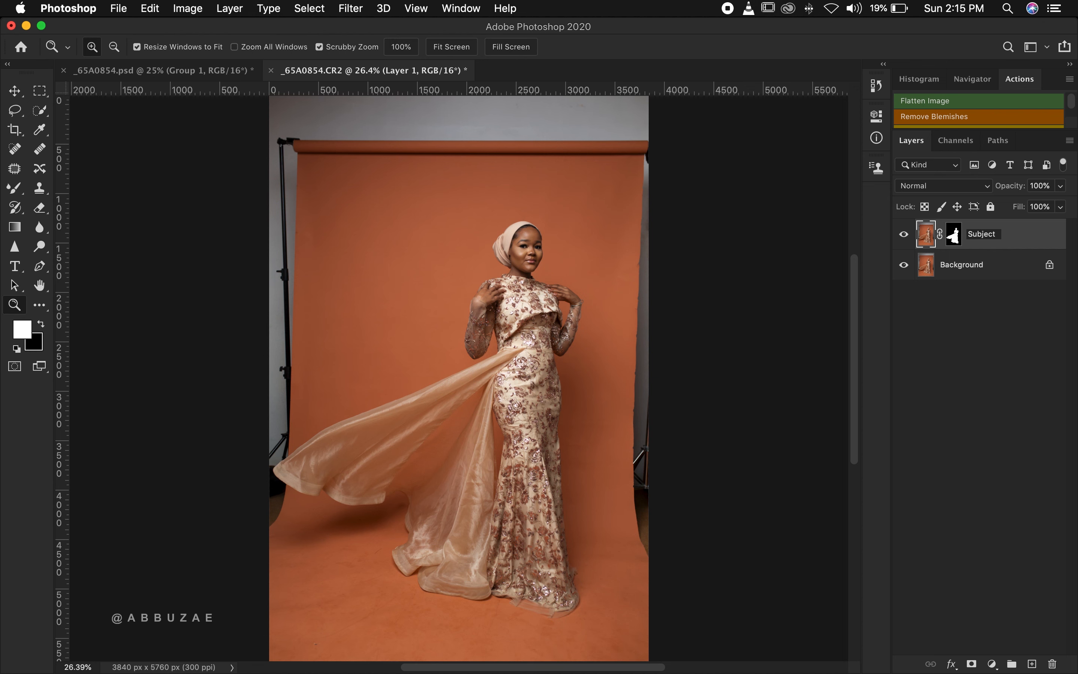
text(ubject)
key(Return)
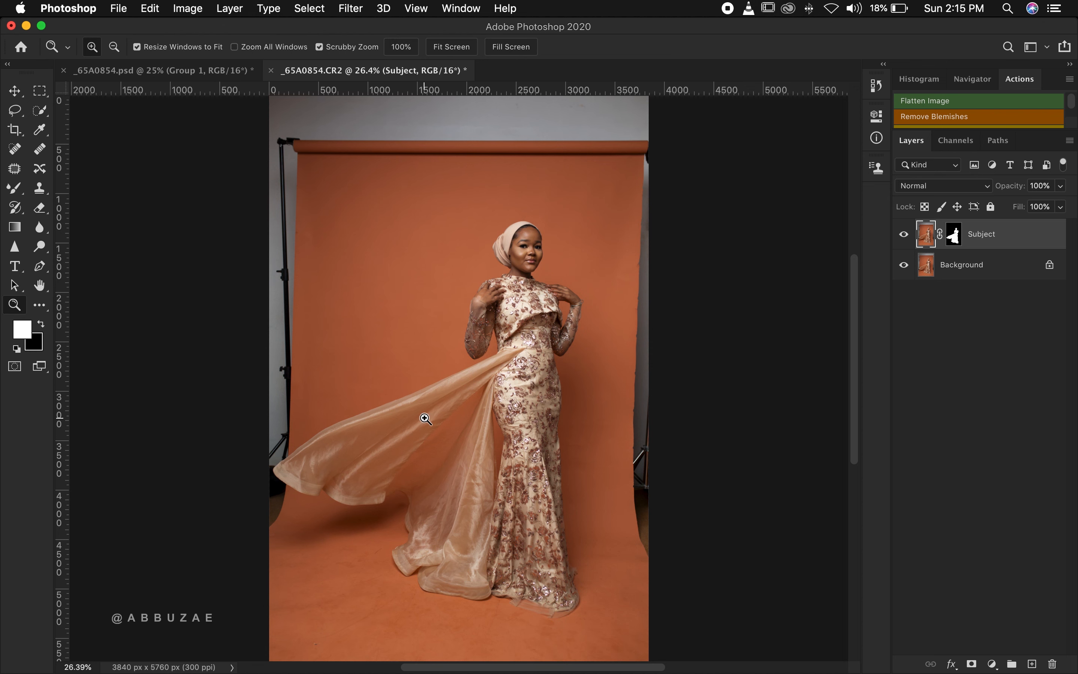
Load the Subject layer's mask as a selection and hide the Subject layer.
click(954, 237)
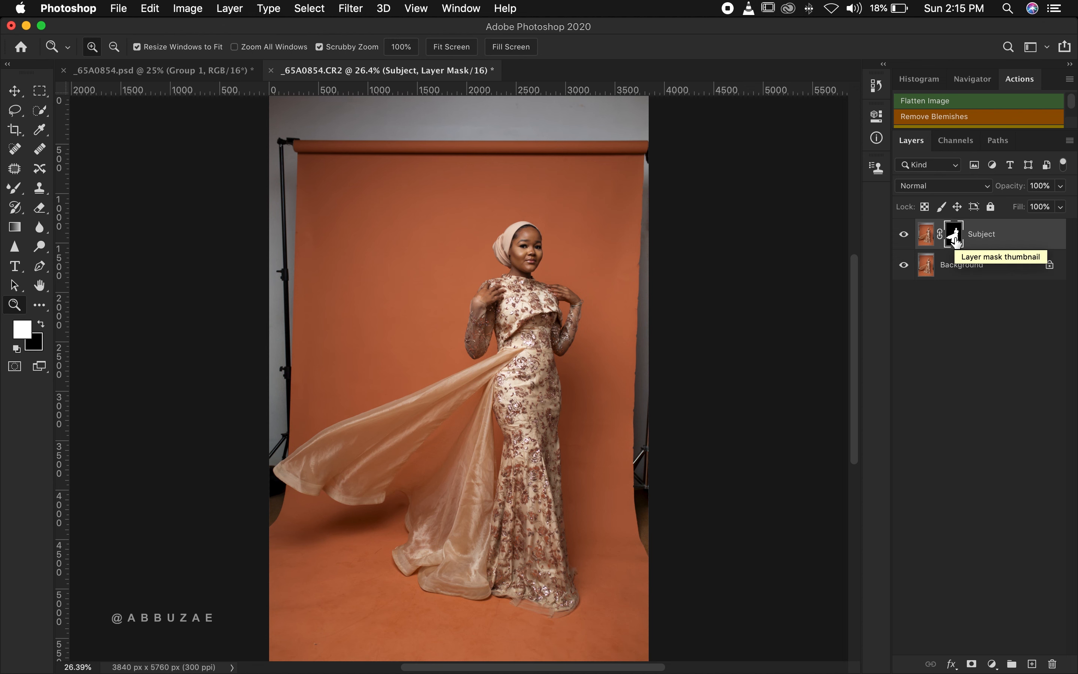
super+click(955, 241)
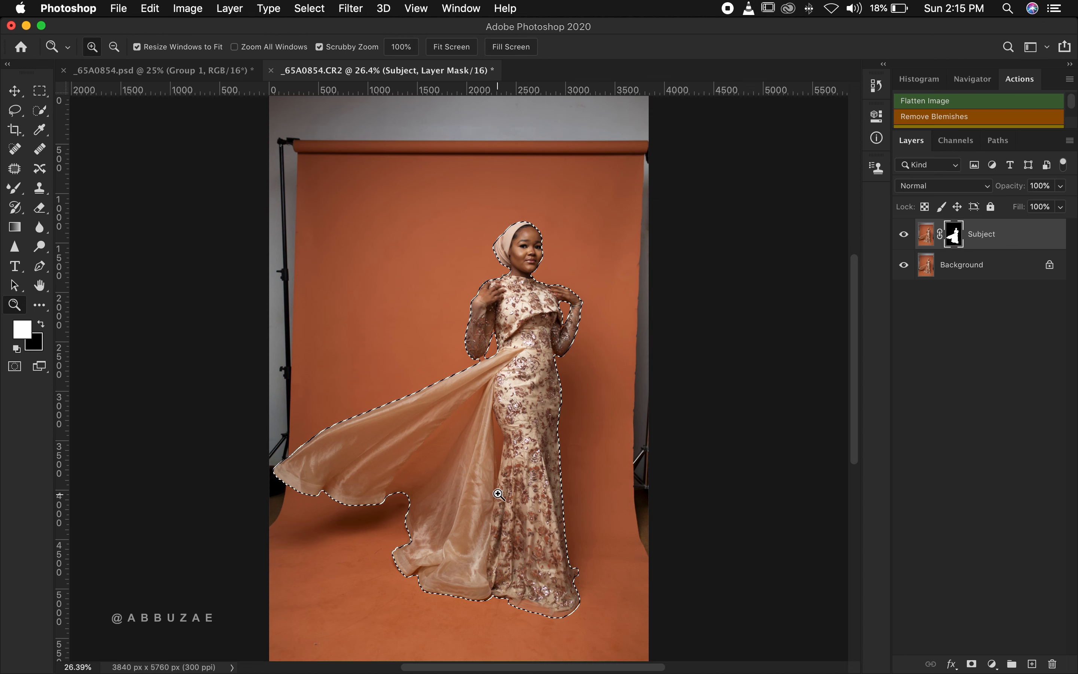
click(904, 236)
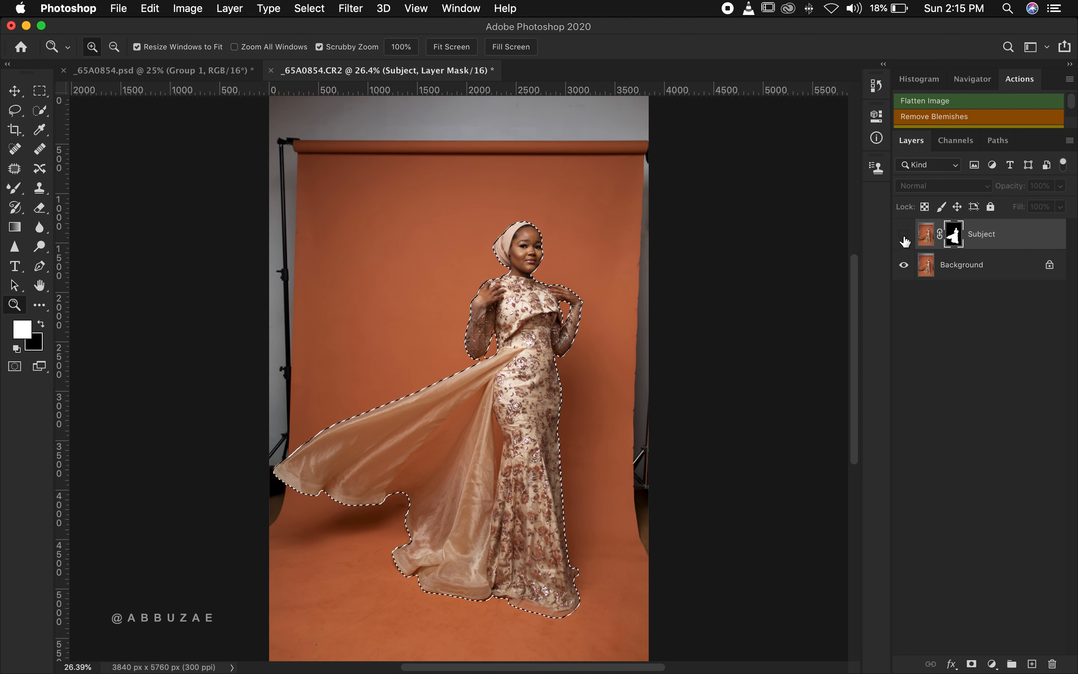
Make the Background layer active and expand the selection by 5 pixels.
click(971, 267)
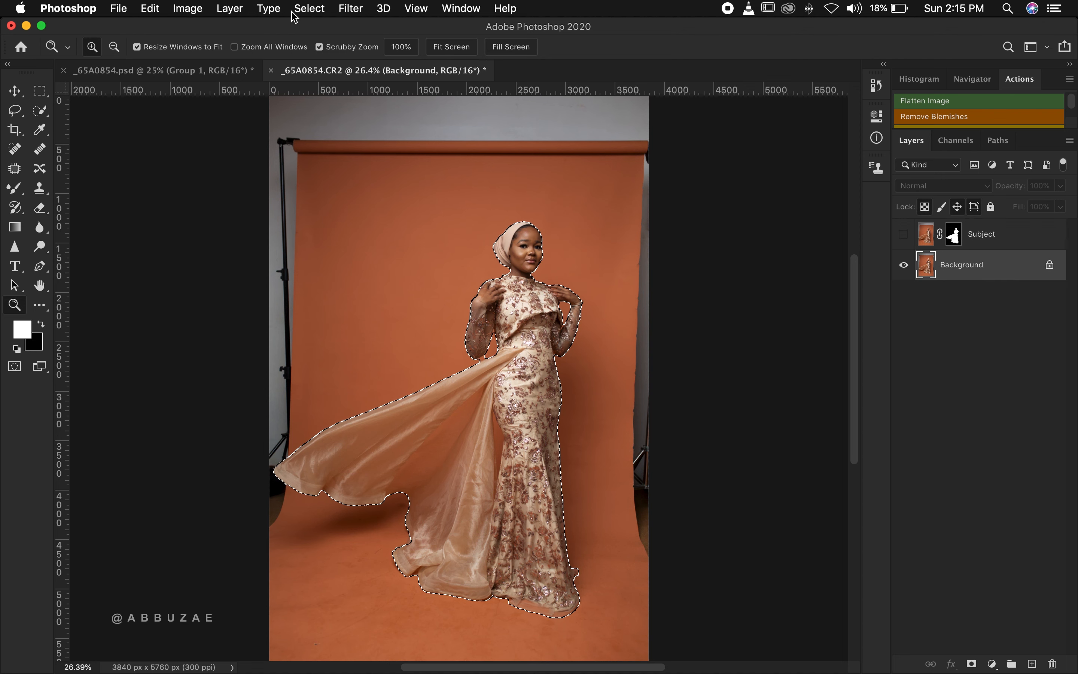
click(309, 7)
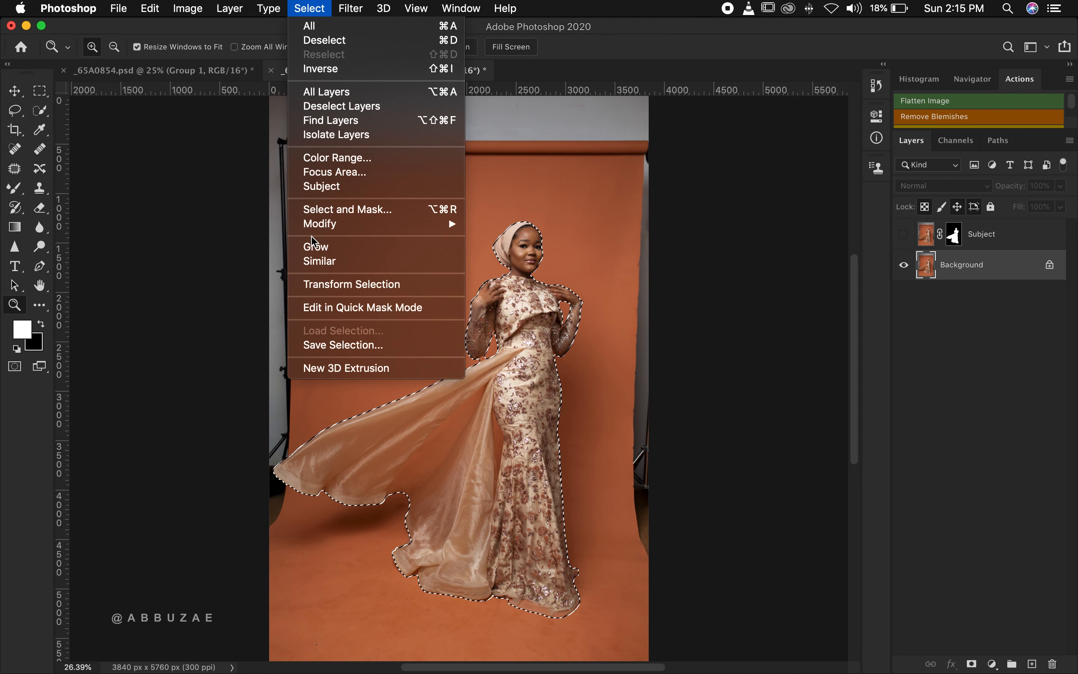
mouse_move(335, 224)
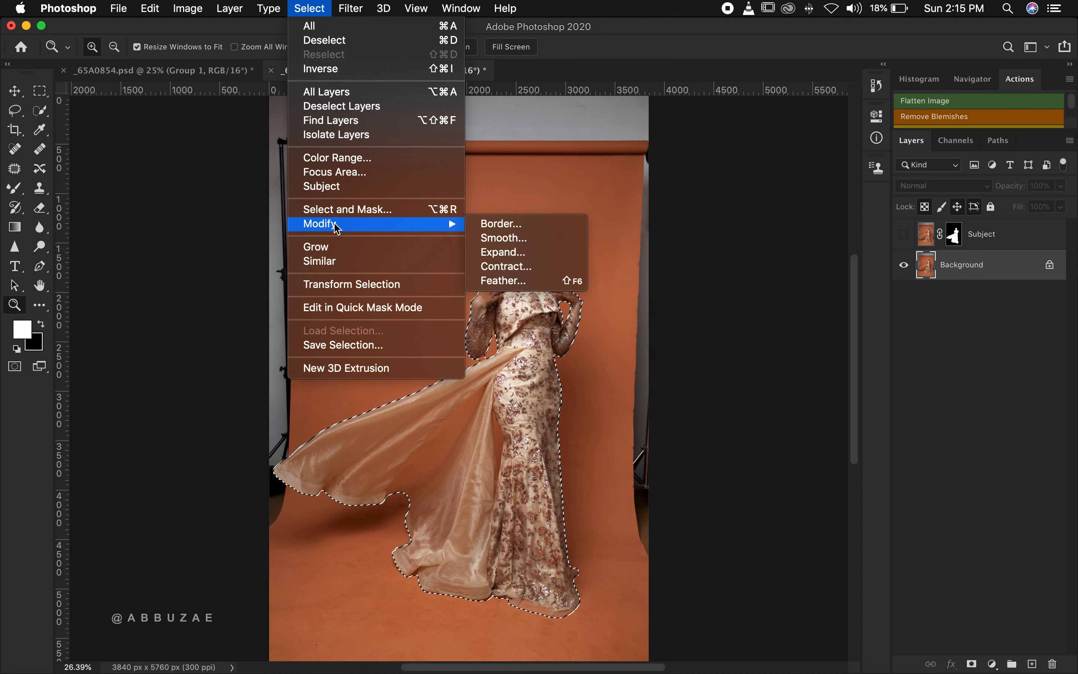
click(504, 252)
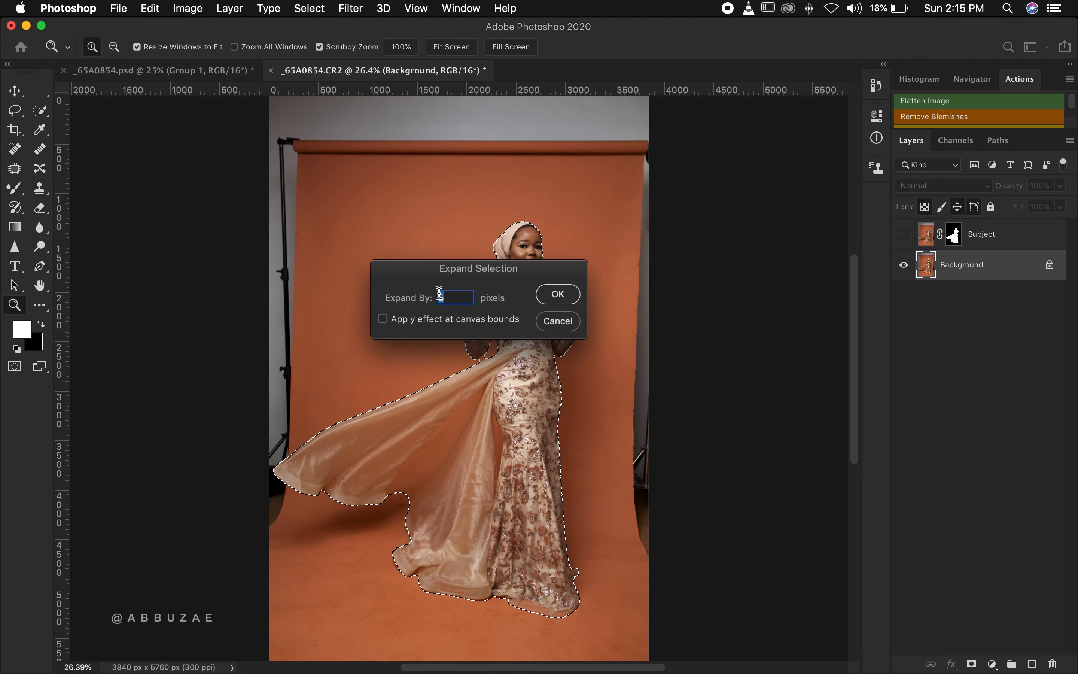
key(Return)
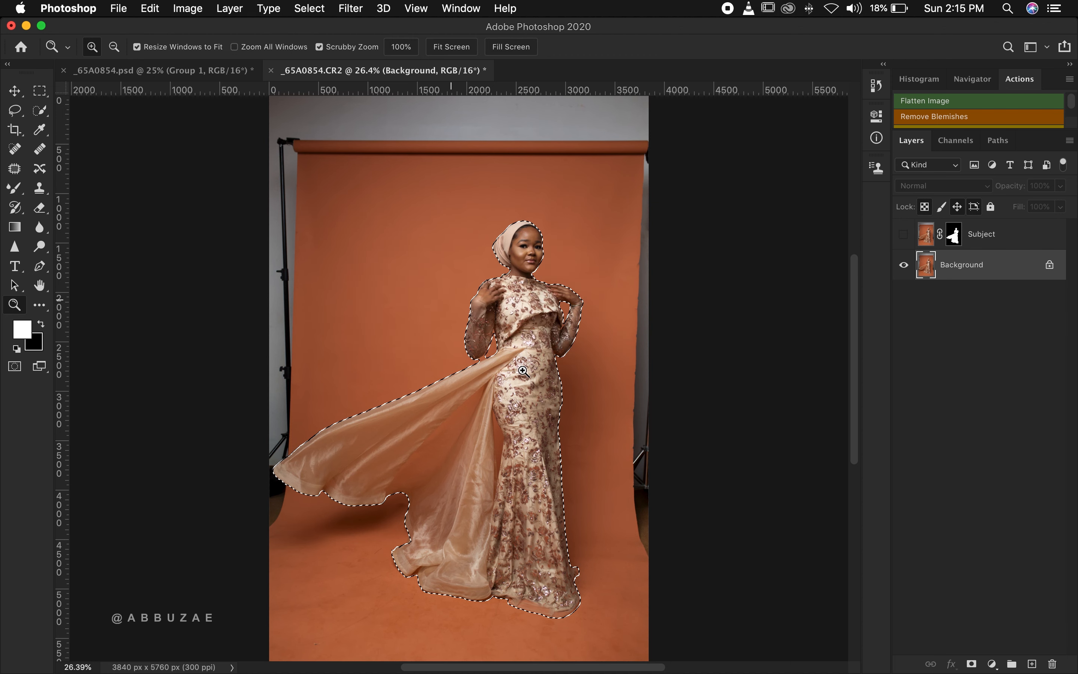
Expand the selection around the model by a further 10 pixels.
click(308, 10)
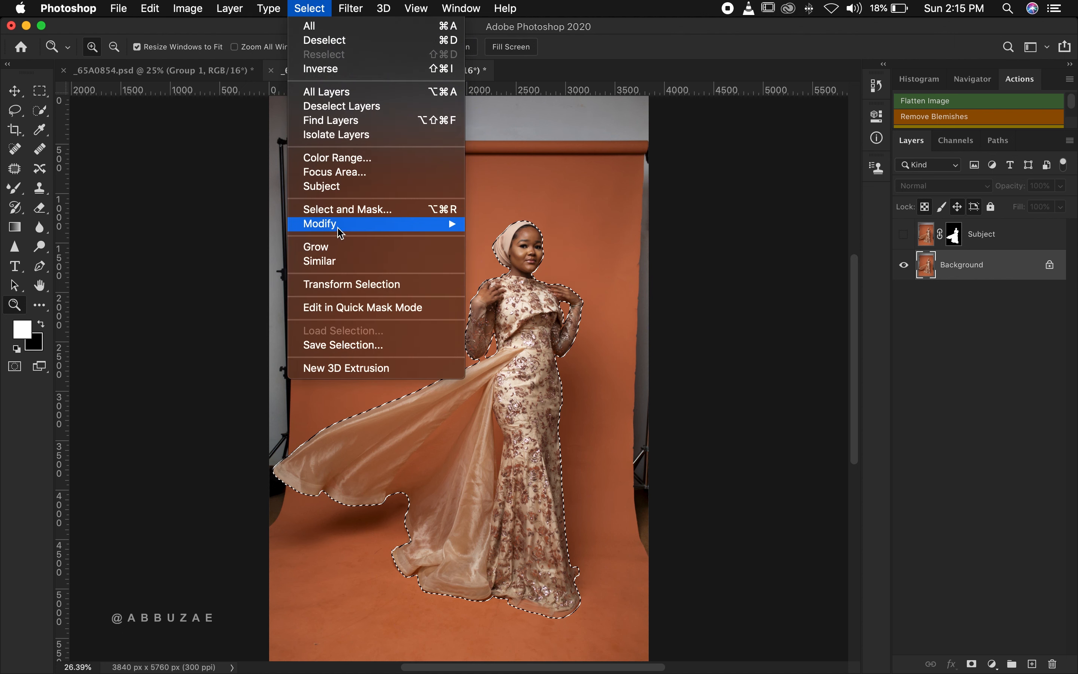
mouse_move(452, 225)
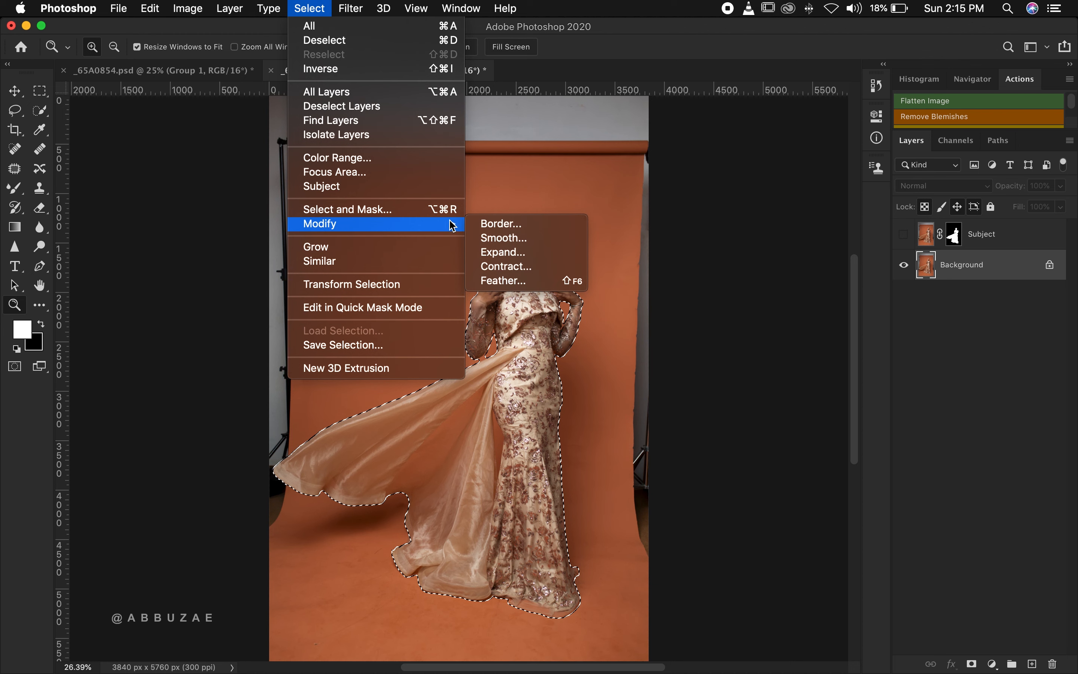
click(494, 253)
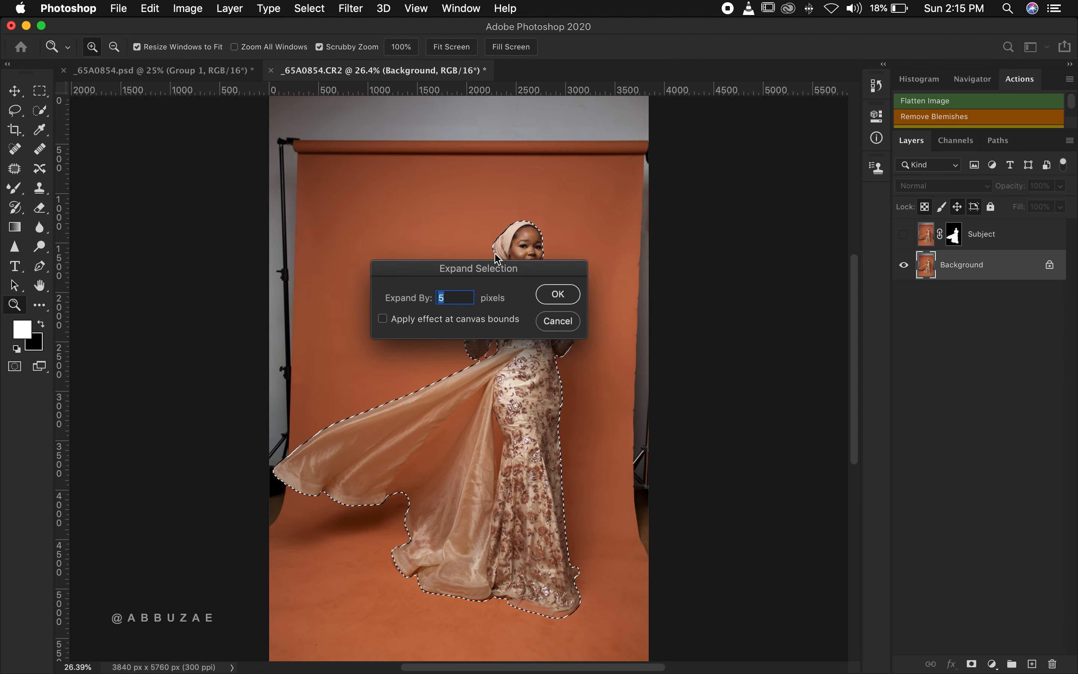
text(10)
key(Return)
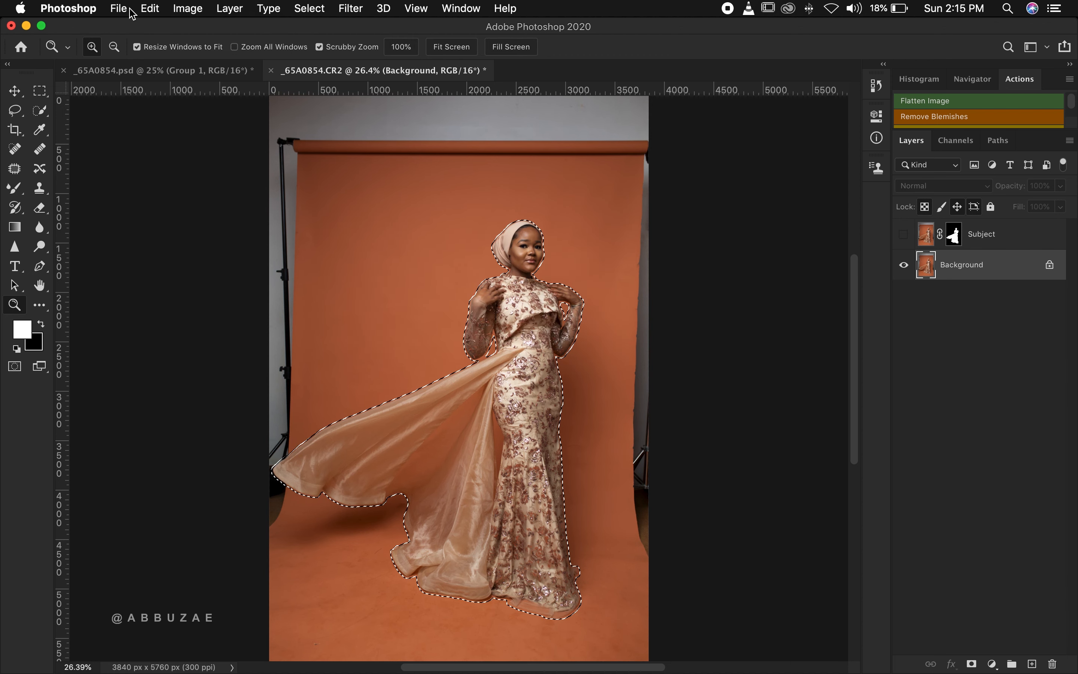
Fill the selected area of the Background layer with Content-Aware contents to remove the model.
click(156, 11)
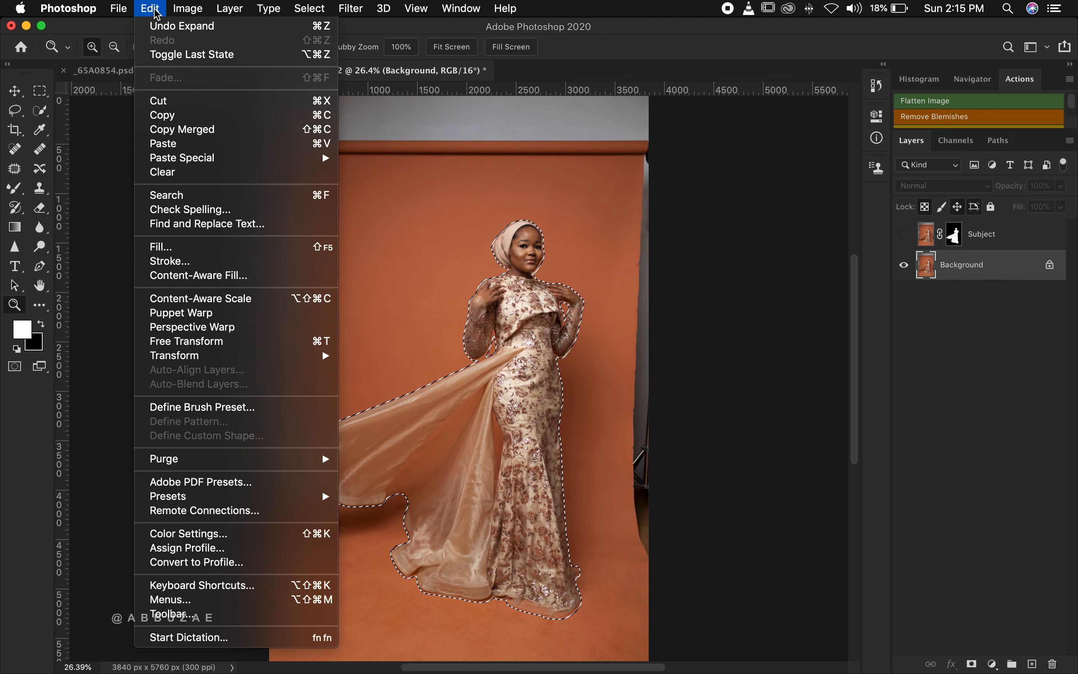
click(194, 247)
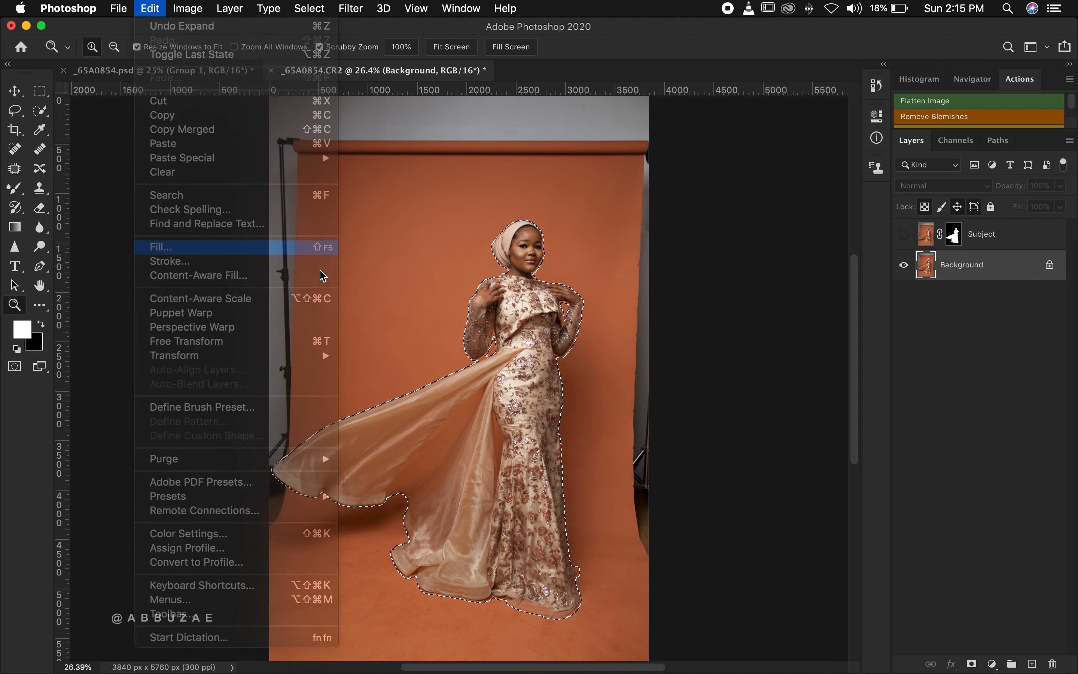
click(464, 241)
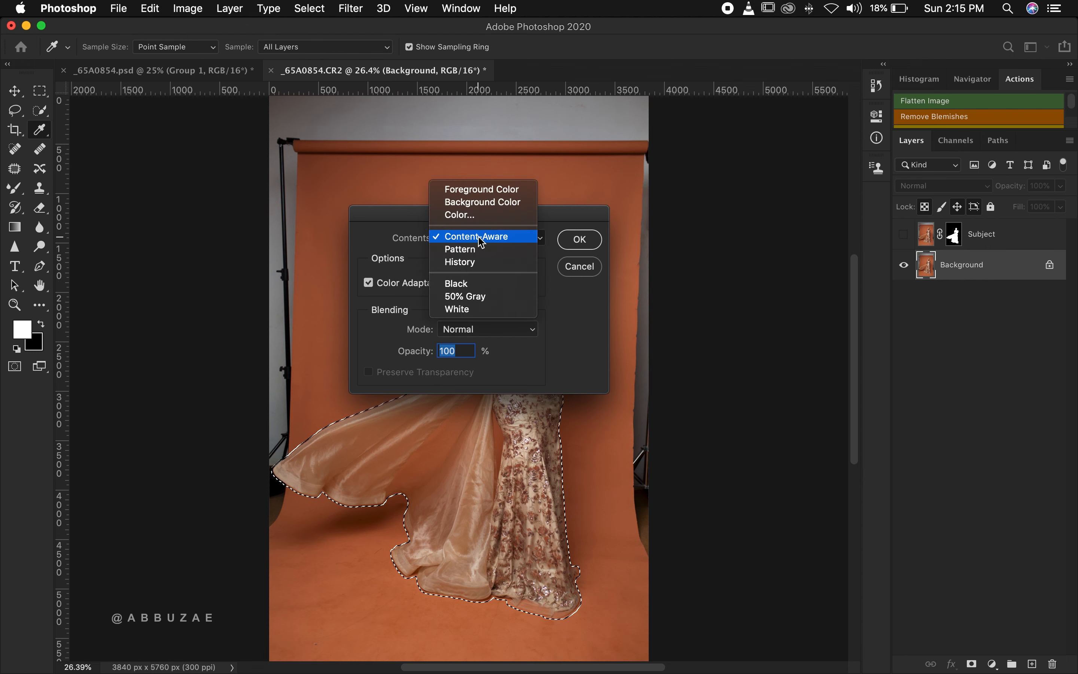
click(539, 244)
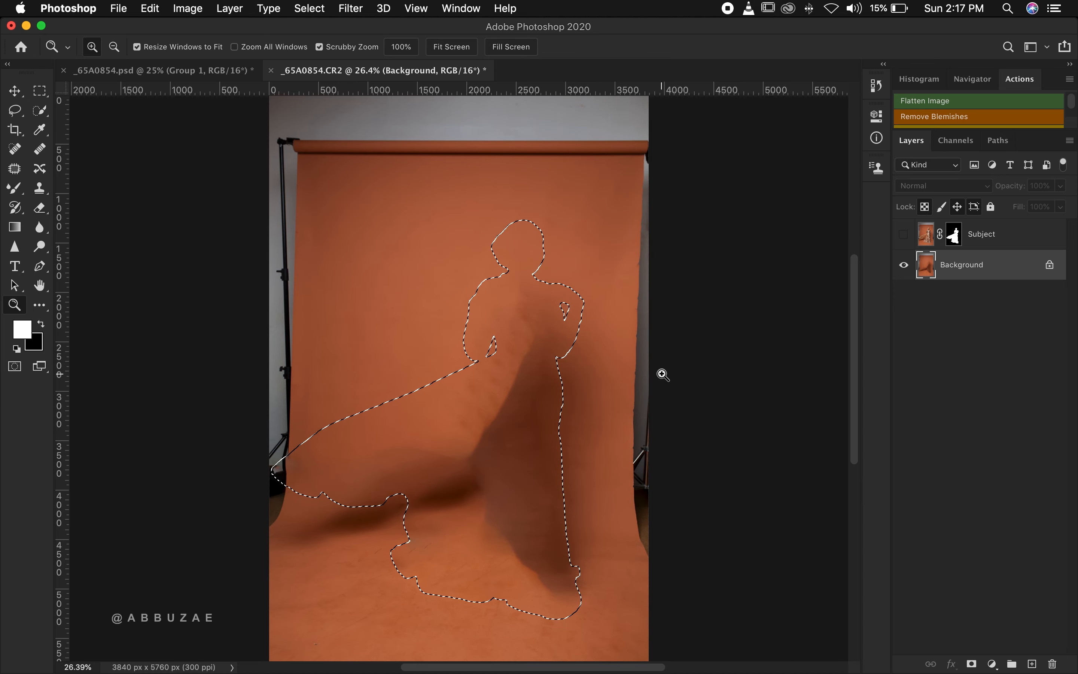
Clear the selection around the removed model and make the Subject layer active and visible again.
key(super+d)
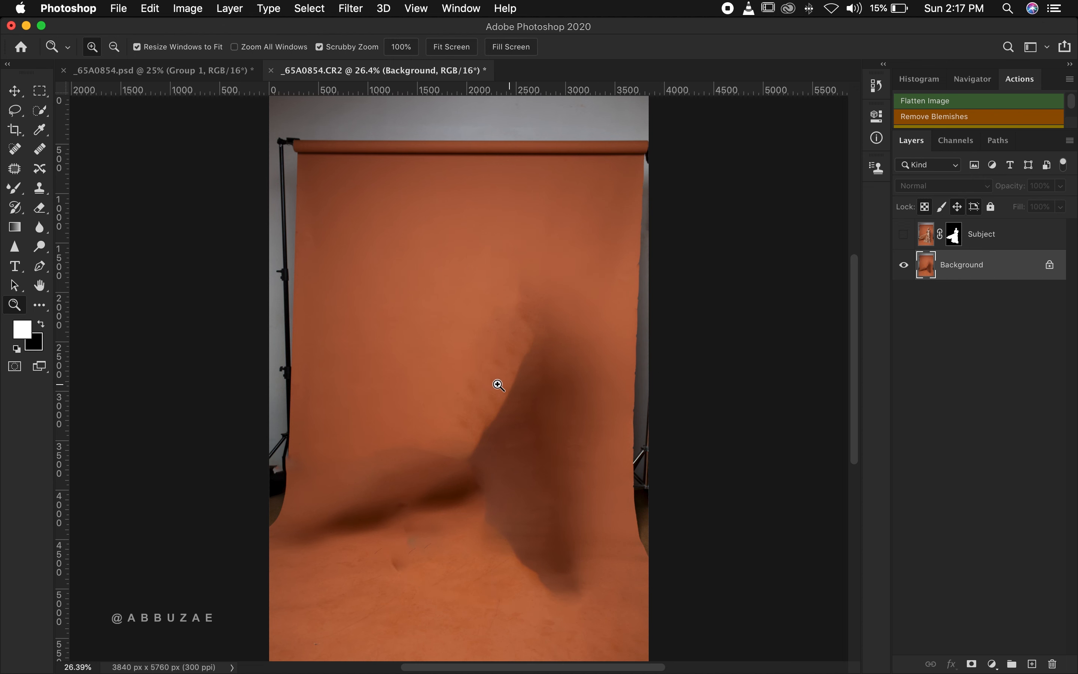
drag(498, 385, 494, 382)
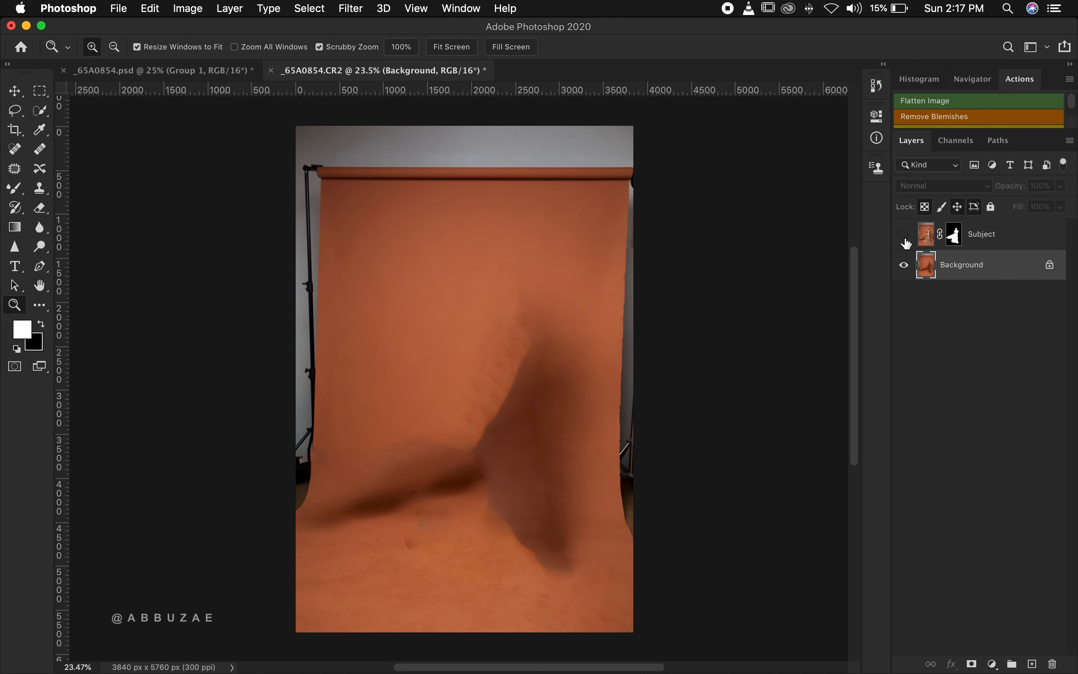
click(994, 239)
click(903, 234)
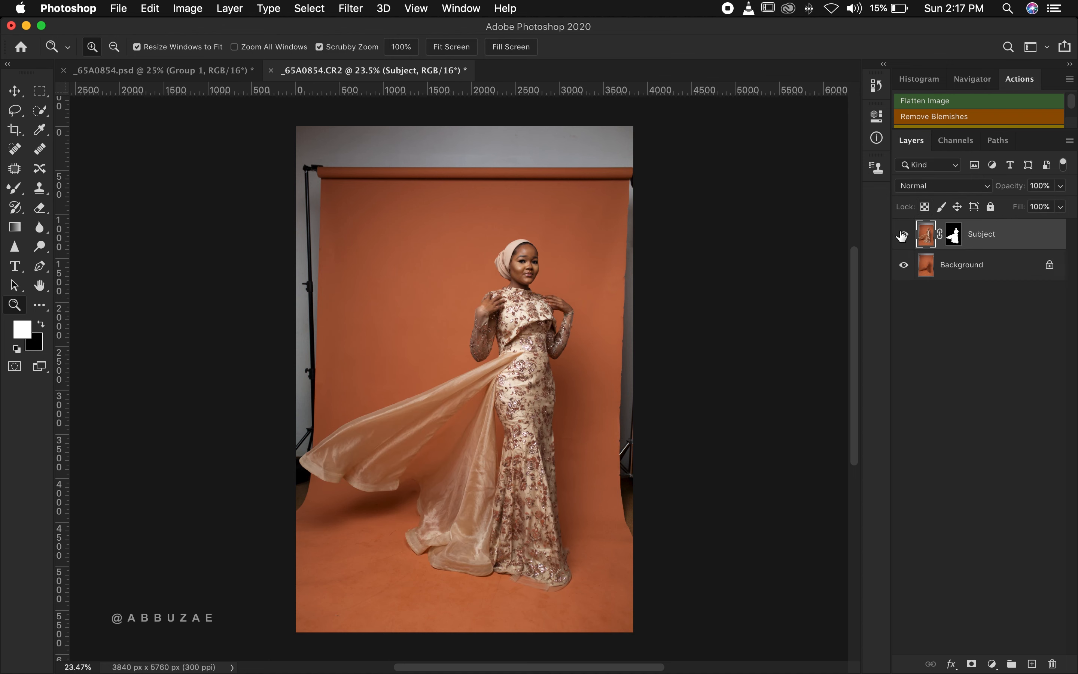
With the Background layer active, enlarge a 4:5 crop frame beyond the left, right and upper edges of the photo.
click(968, 264)
key(c)
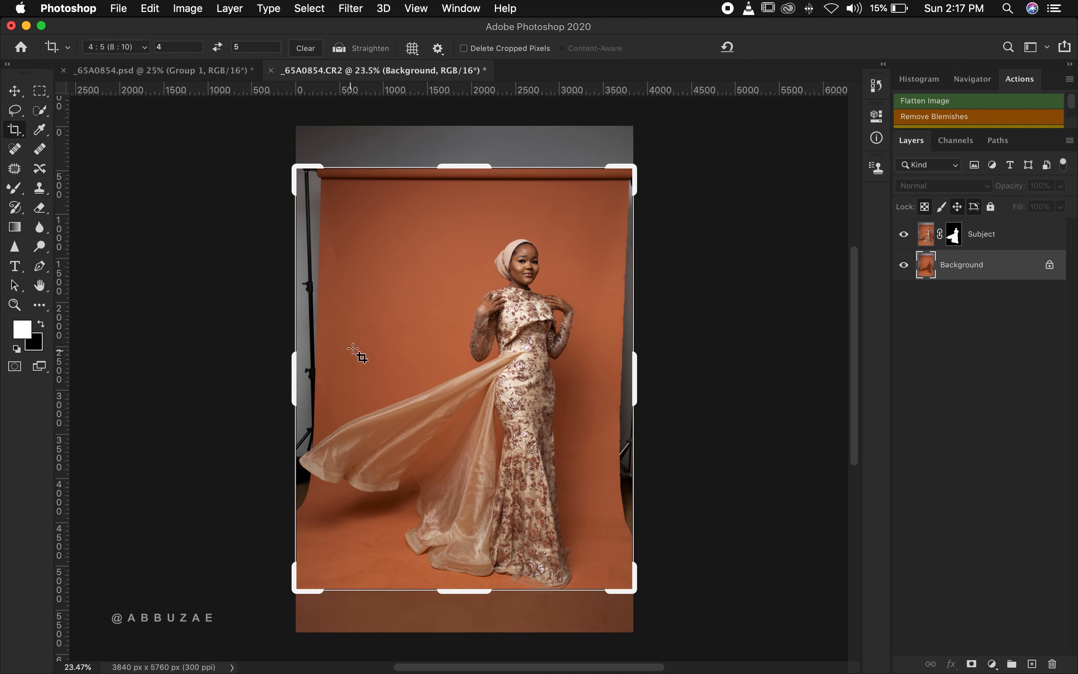
drag(291, 163, 281, 152)
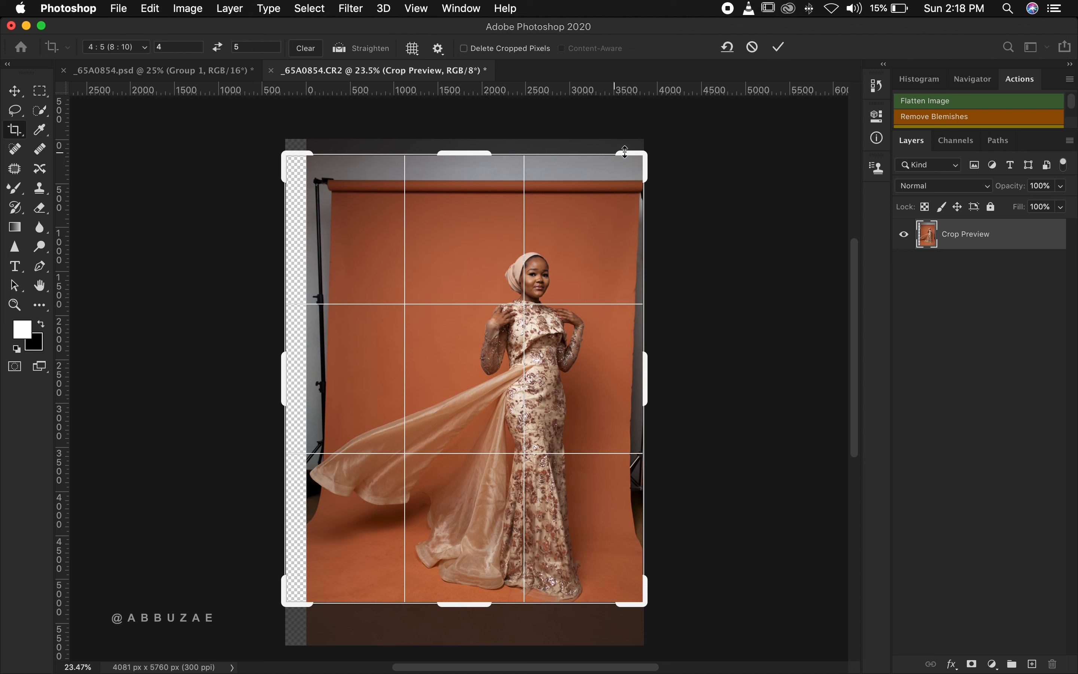
drag(645, 154, 660, 133)
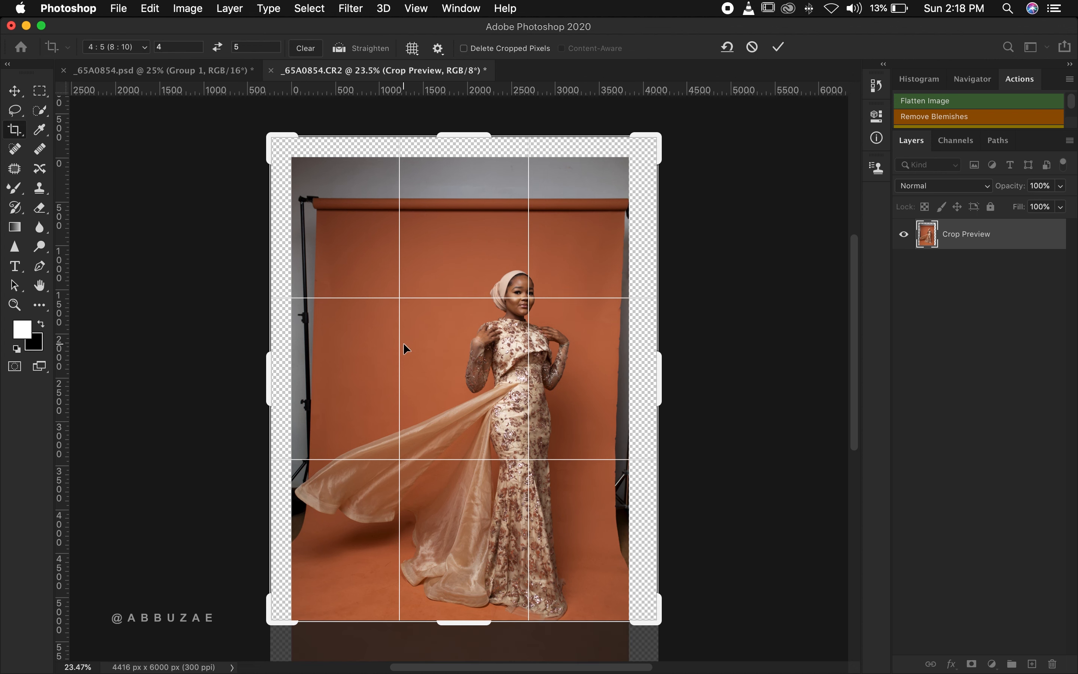
Nudge the photo upward inside the crop frame and apply the 4:5 crop to get a 4416 x 5520 px canvas.
key(Up)
key(Up)
key(Up)
key(Up)
key(Up)
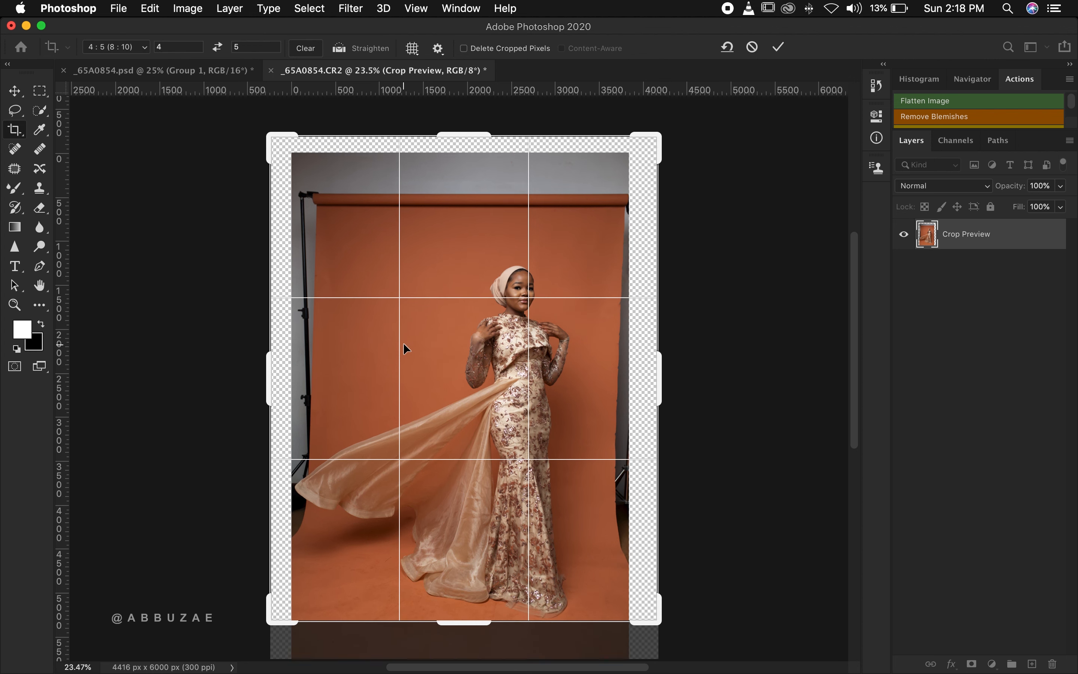
key(Up)
key(Up)
key(Up)
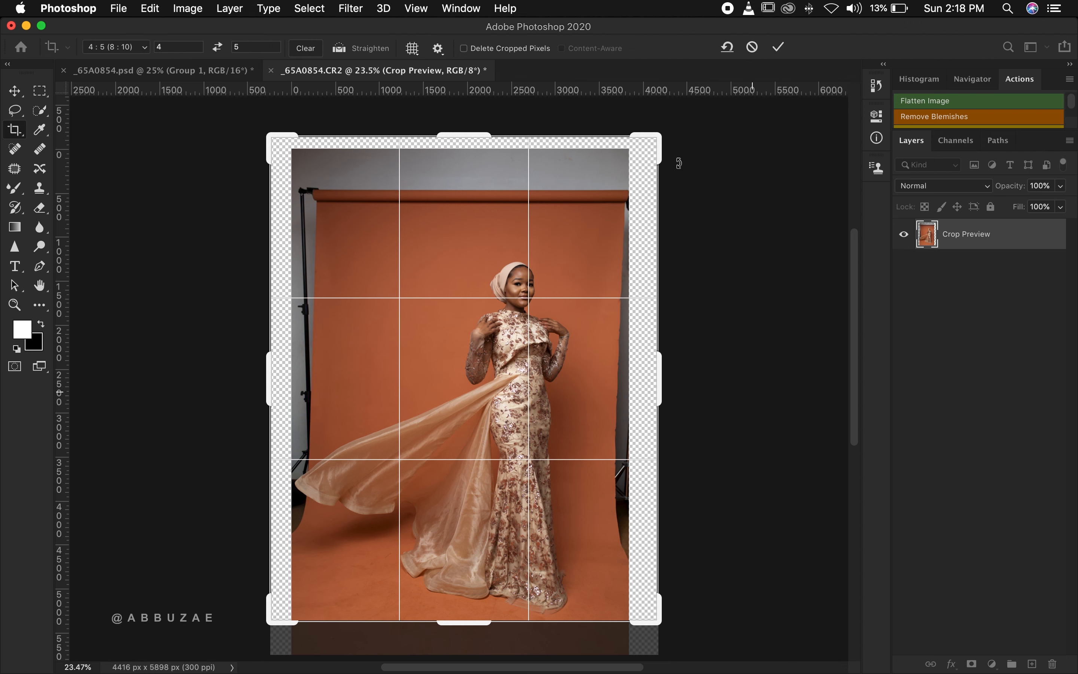
click(778, 47)
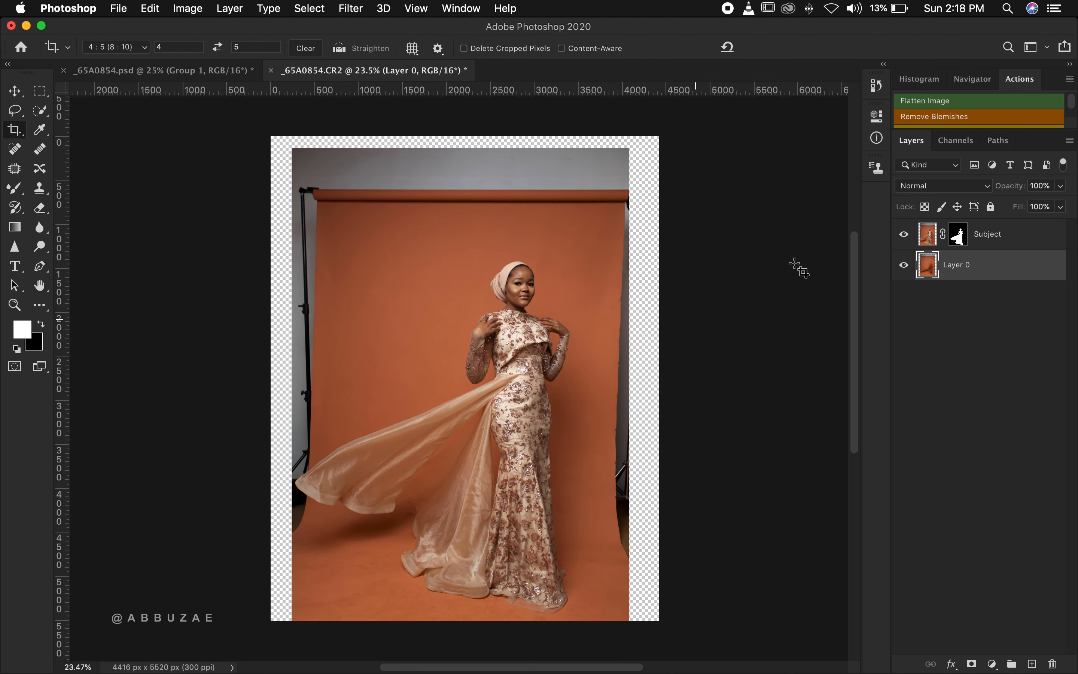
Hide the Subject layer and select rectangular strips over the left, right and upper borders of Layer 0, covering the stands, wall and empty canvas.
click(904, 235)
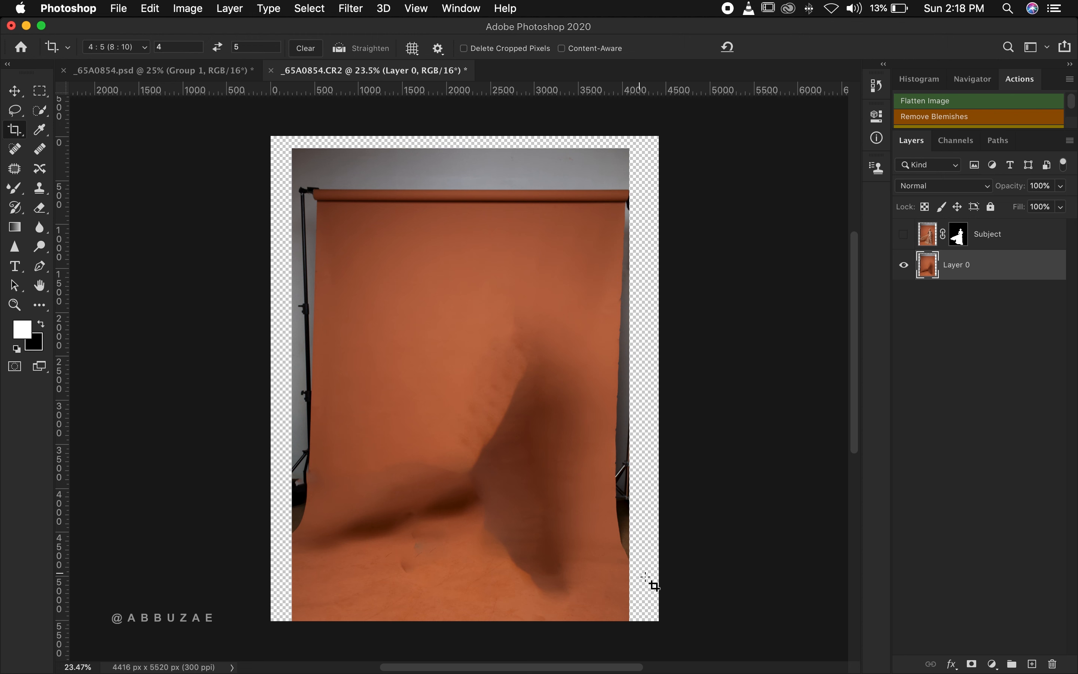
click(44, 91)
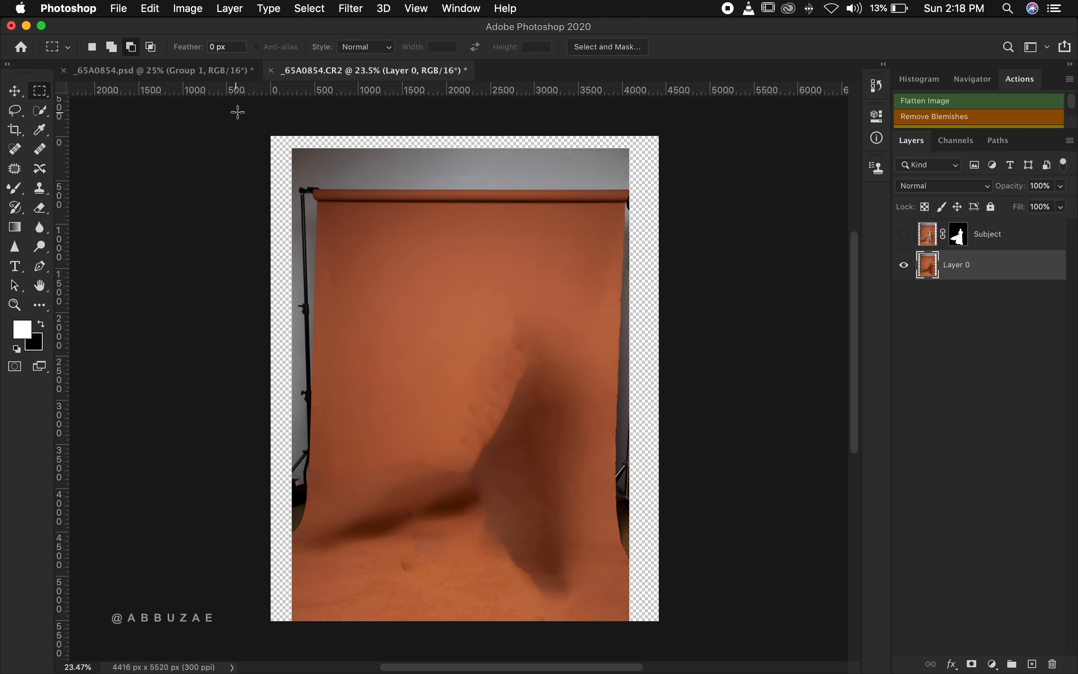
mouse_move(270, 136)
mouse_down()
mouse_move(306, 241)
mouse_move(308, 631)
mouse_move(319, 633)
mouse_up()
drag(659, 136, 619, 646)
mouse_move(271, 136)
mouse_down()
mouse_move(687, 205)
mouse_move(701, 185)
mouse_move(687, 206)
mouse_up()
drag(705, 147, 612, 625)
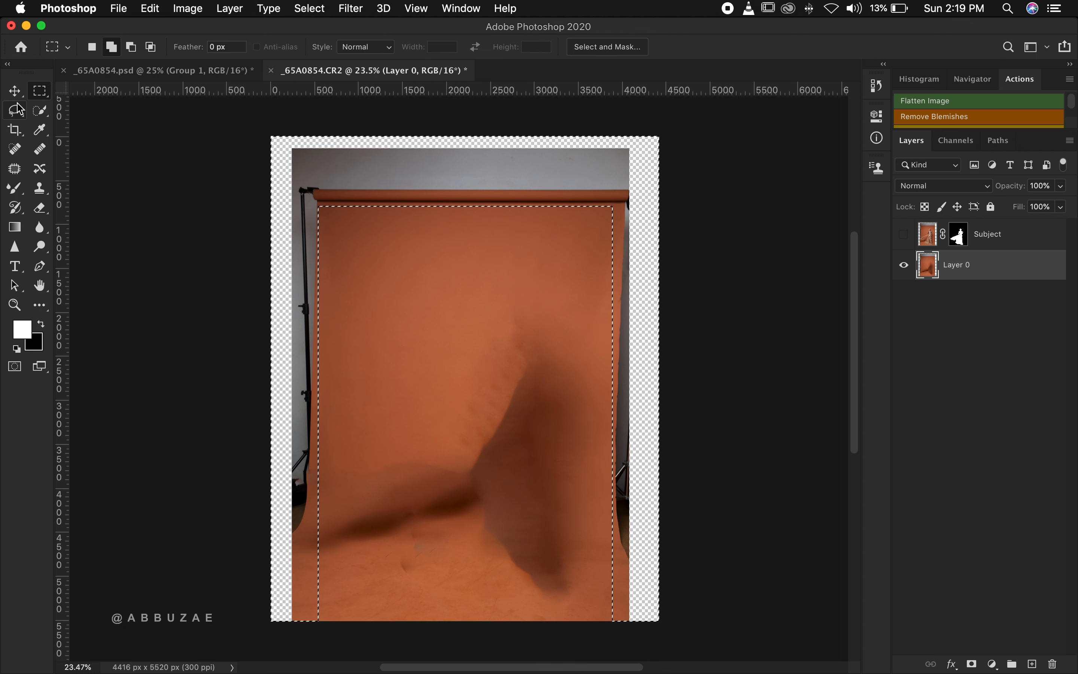
Subtract the lower floor areas on both sides of the backdrop from the selection with the Lasso tool, following the backdrop's curved edges.
key(l)
click(131, 47)
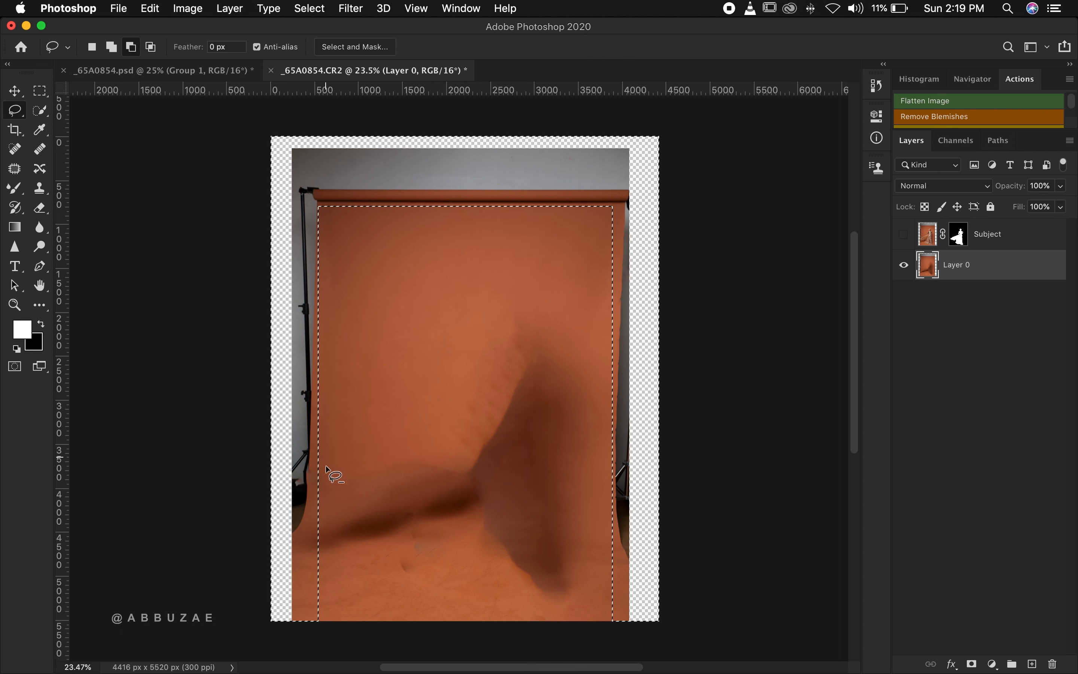
mouse_move(327, 449)
mouse_down()
mouse_move(301, 548)
mouse_move(319, 639)
mouse_up()
mouse_move(602, 503)
mouse_down()
mouse_move(622, 560)
mouse_move(558, 621)
mouse_up()
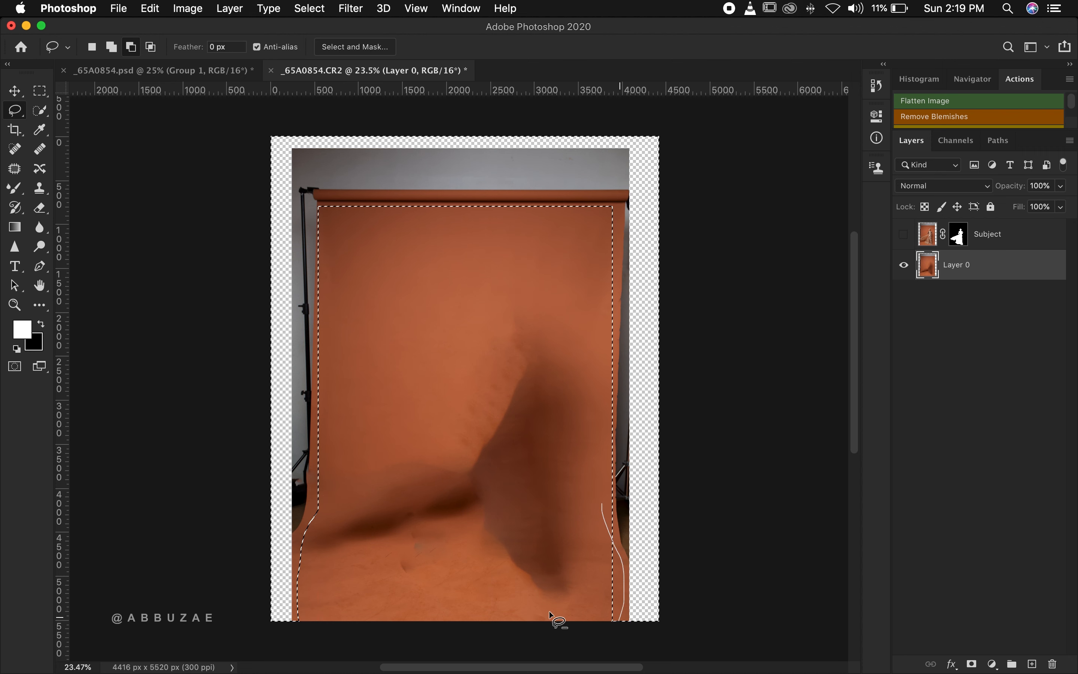
Fill the selected borders of Layer 0 with Content-Aware contents, then deselect and show the Subject layer.
click(151, 9)
click(179, 244)
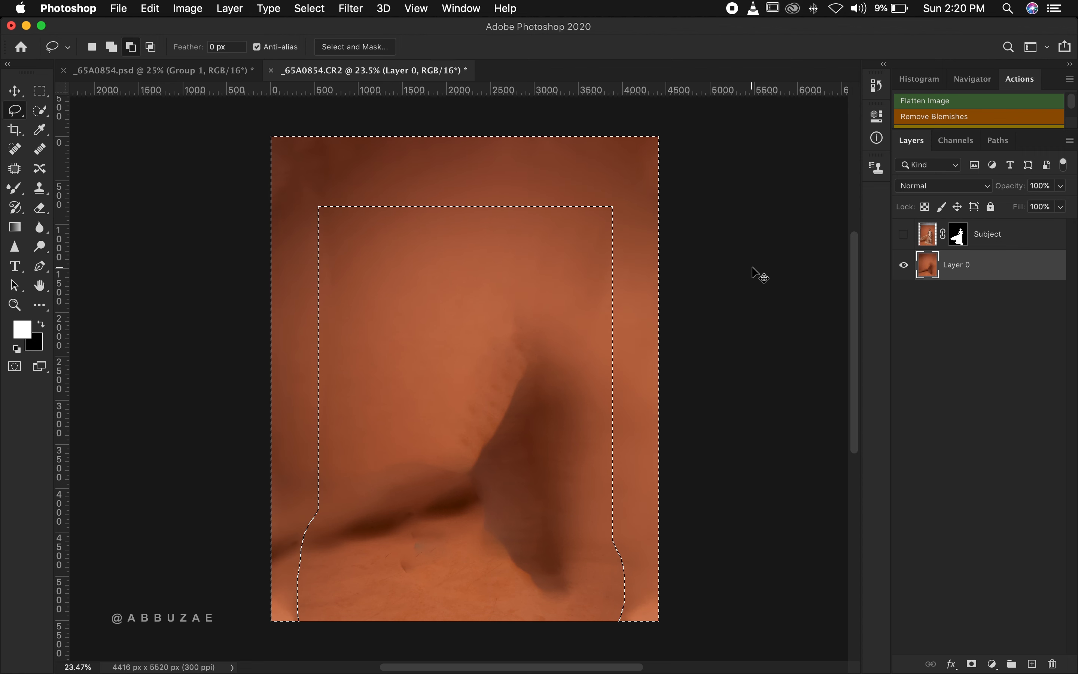
key(super+d)
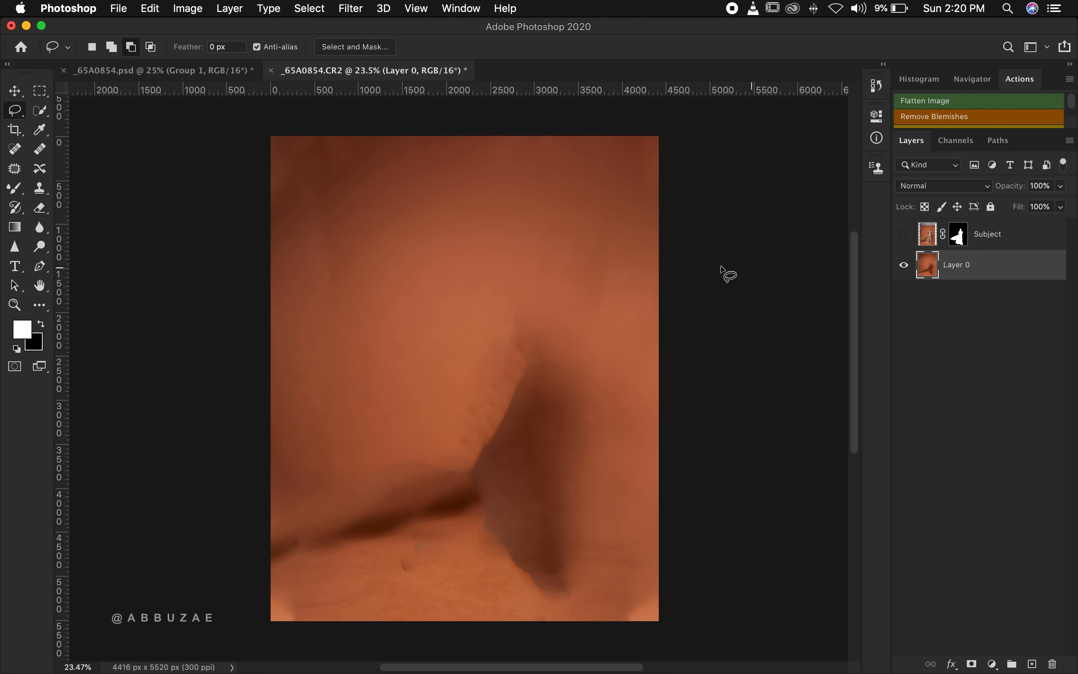
click(903, 234)
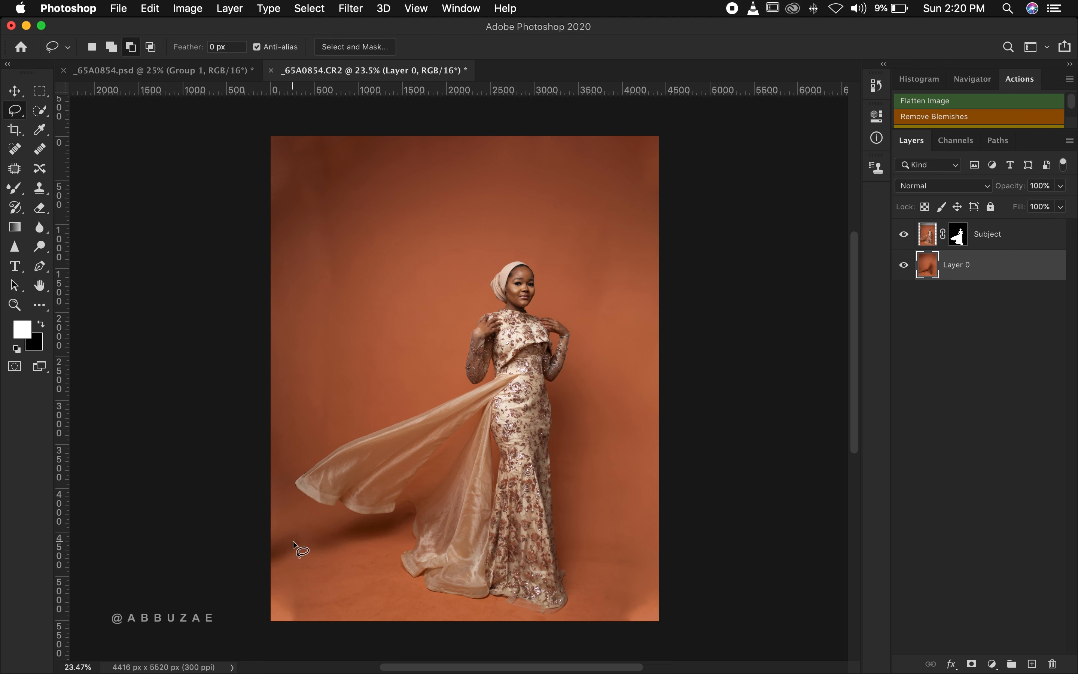
Remove the dark shadow at the image's lower left edge with the Patch tool, then duplicate Layer 0.
click(14, 169)
mouse_move(265, 524)
mouse_down()
mouse_move(293, 537)
mouse_move(240, 491)
mouse_move(271, 522)
mouse_move(280, 583)
mouse_up()
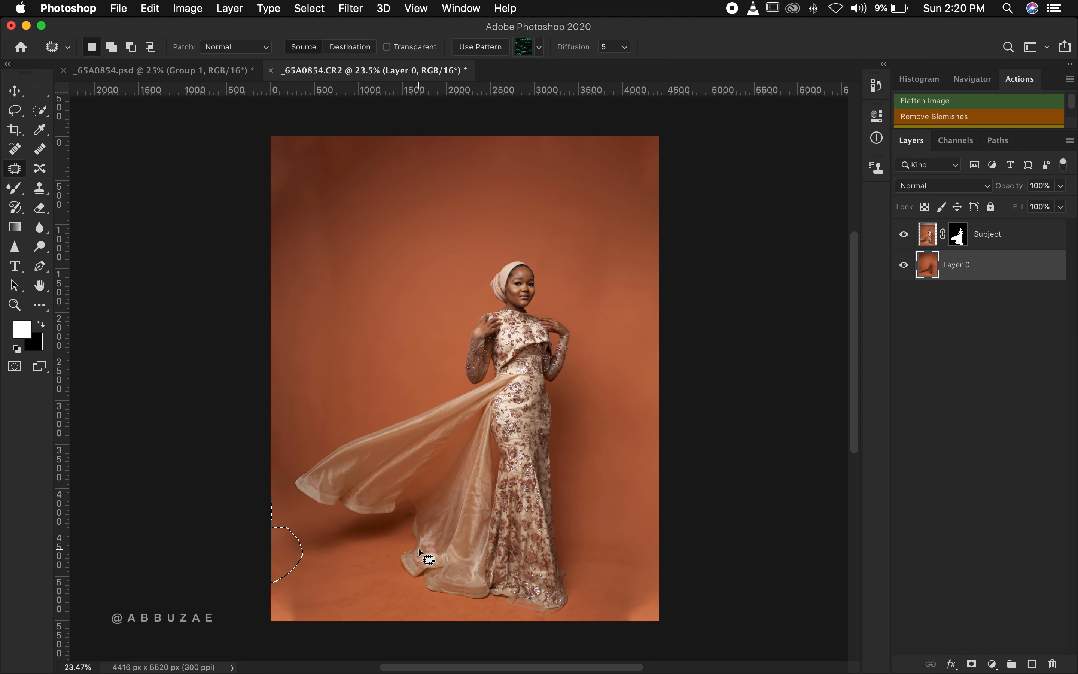
key(super+d)
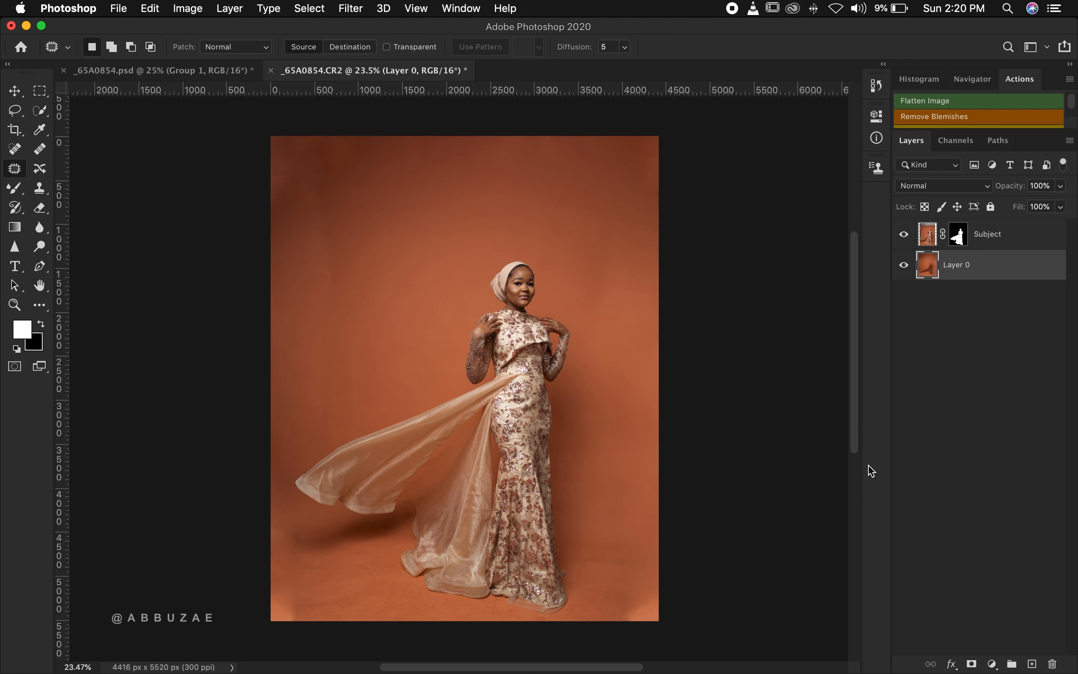
key(super+j)
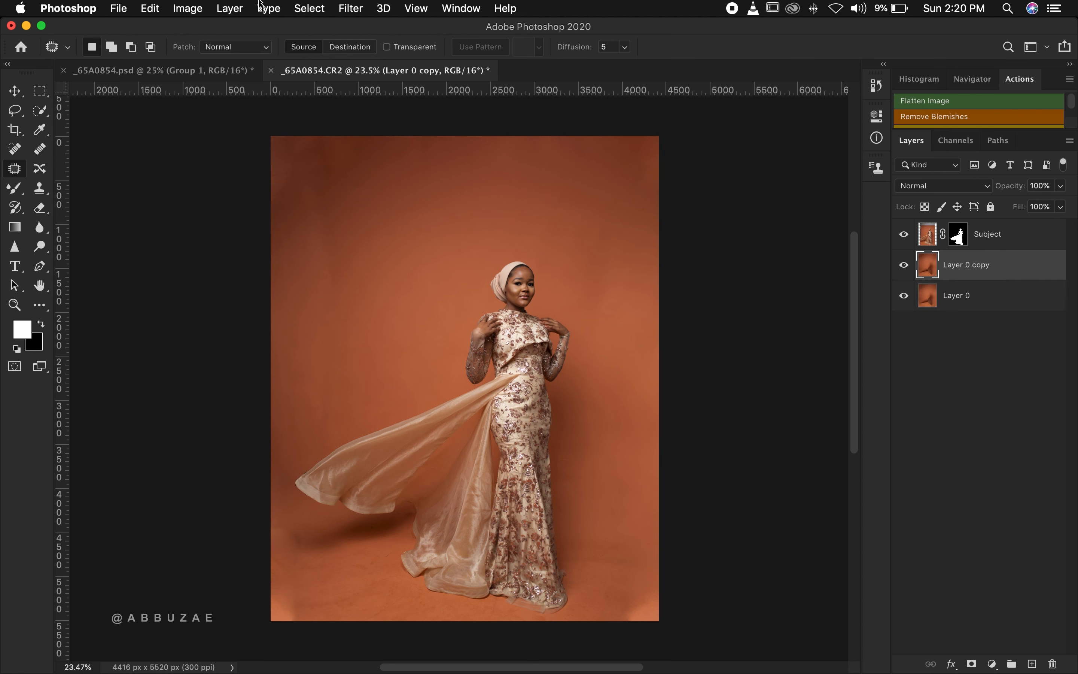
click(351, 9)
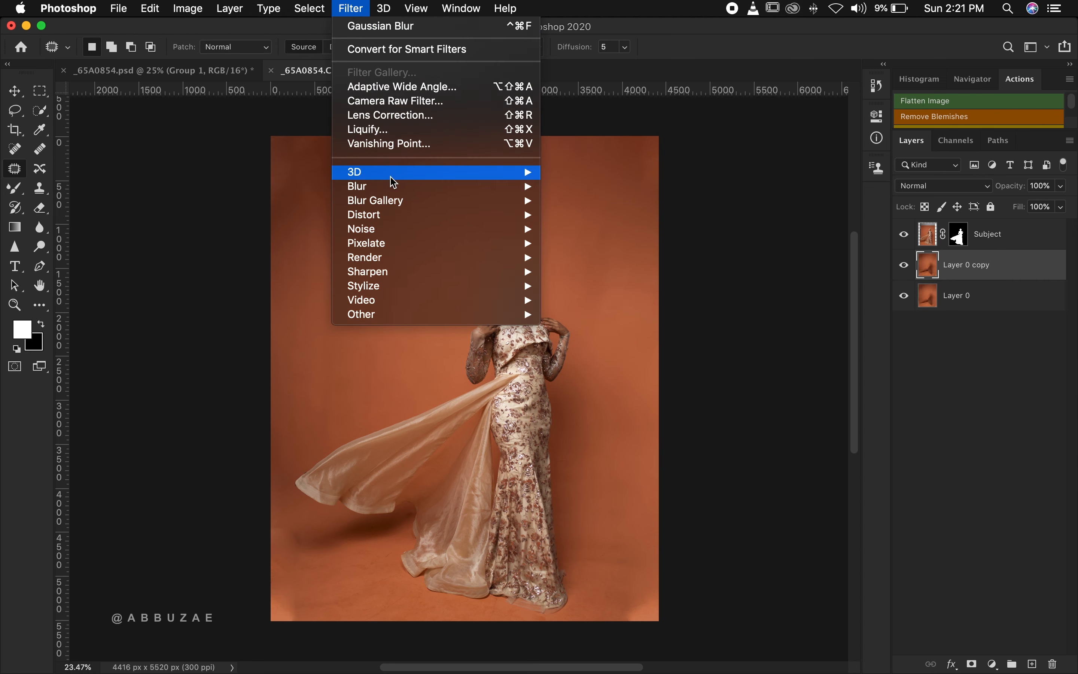
mouse_move(440, 192)
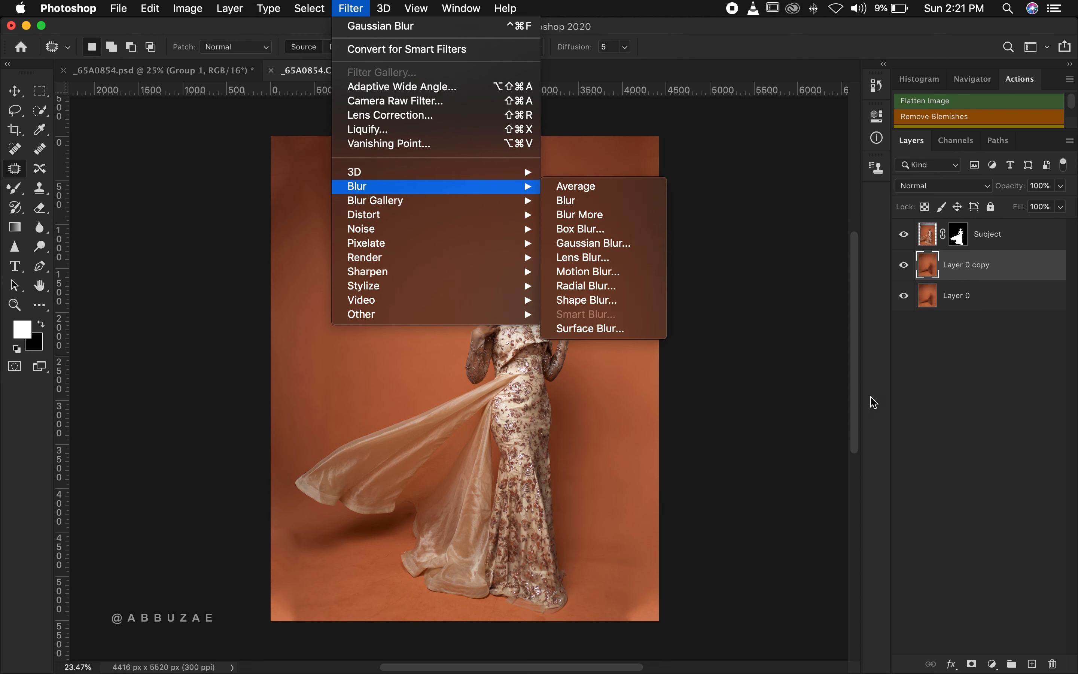
click(873, 379)
Convert Layer 0 copy to a Smart Object.
right_click(1031, 272)
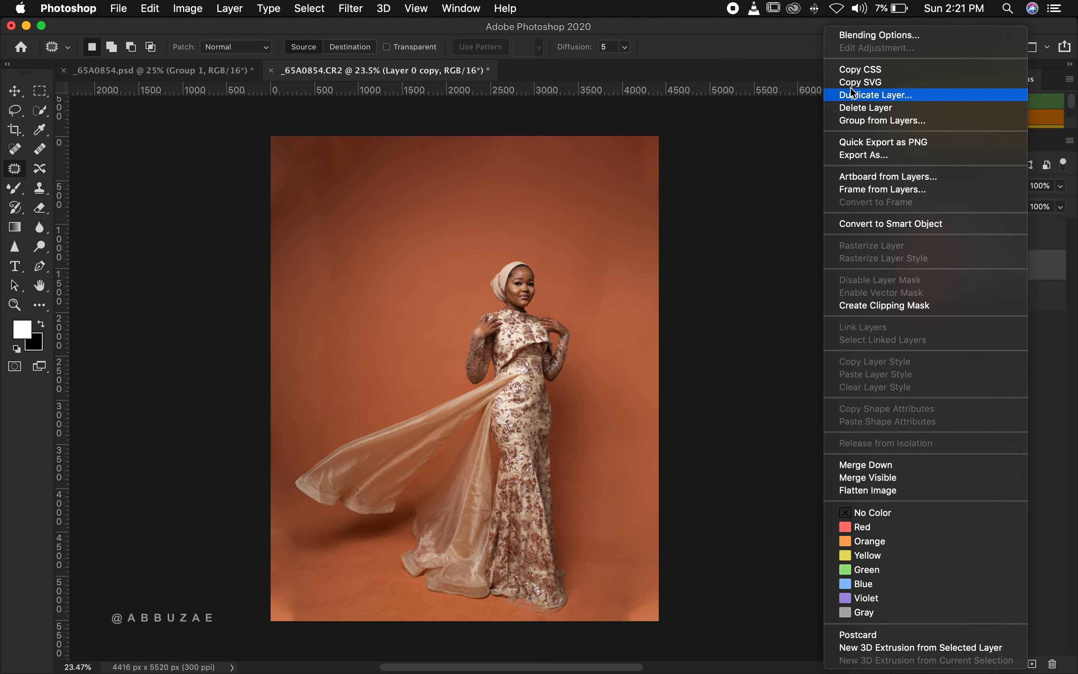
click(868, 225)
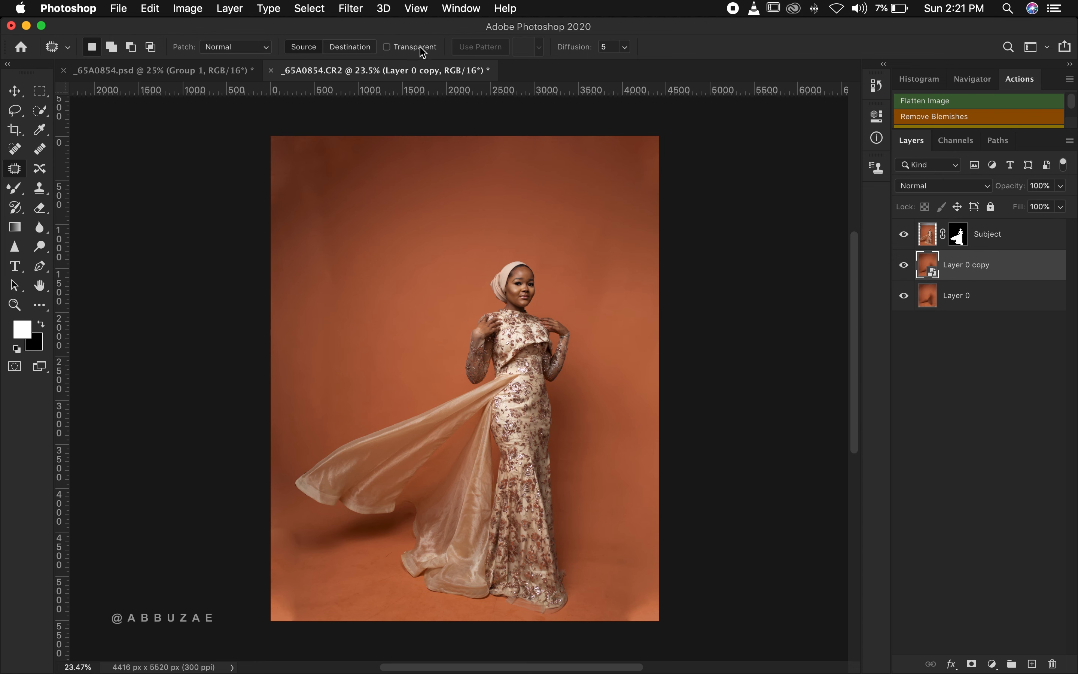
Apply a Gaussian Blur with a radius of 153 pixels to Layer 0 copy as a smart filter.
click(352, 9)
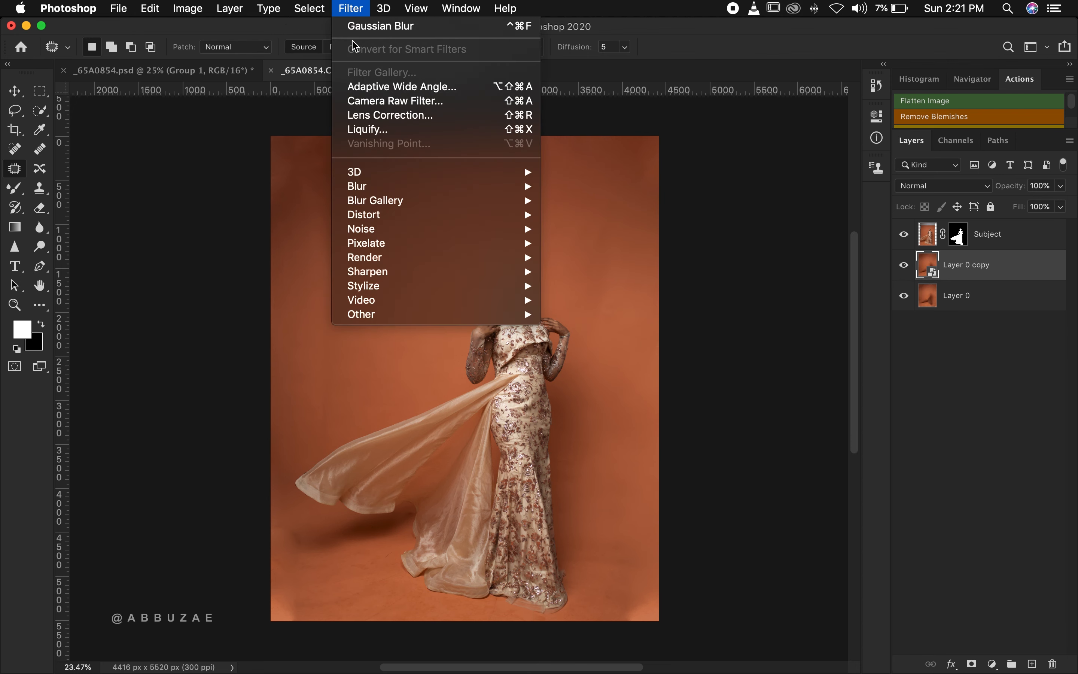
mouse_move(386, 192)
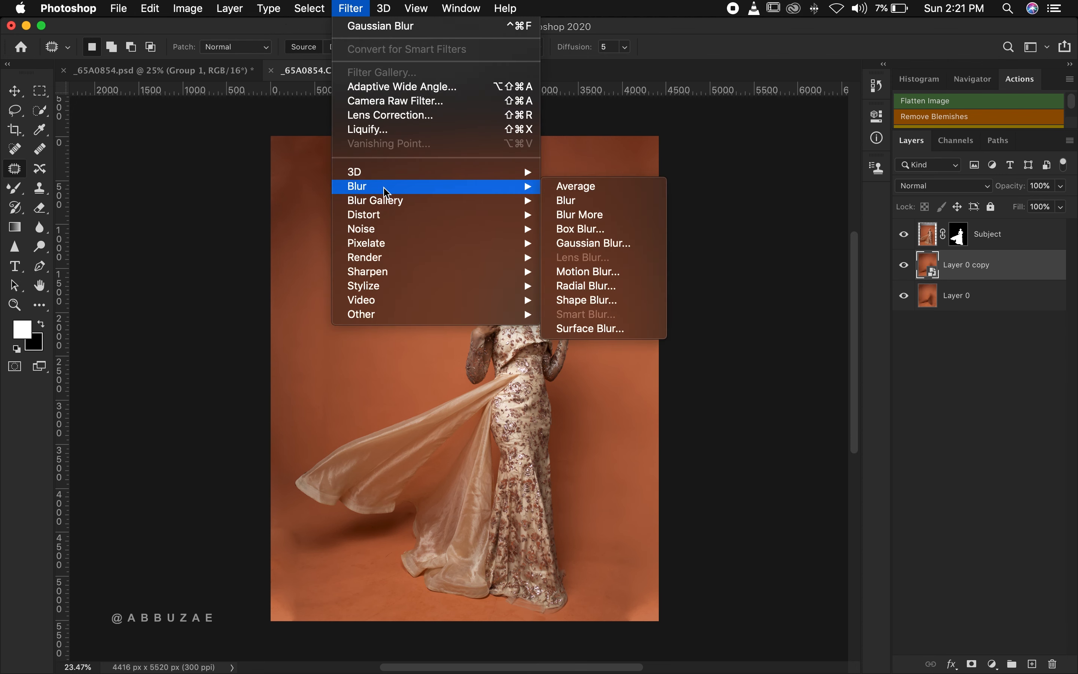
click(570, 243)
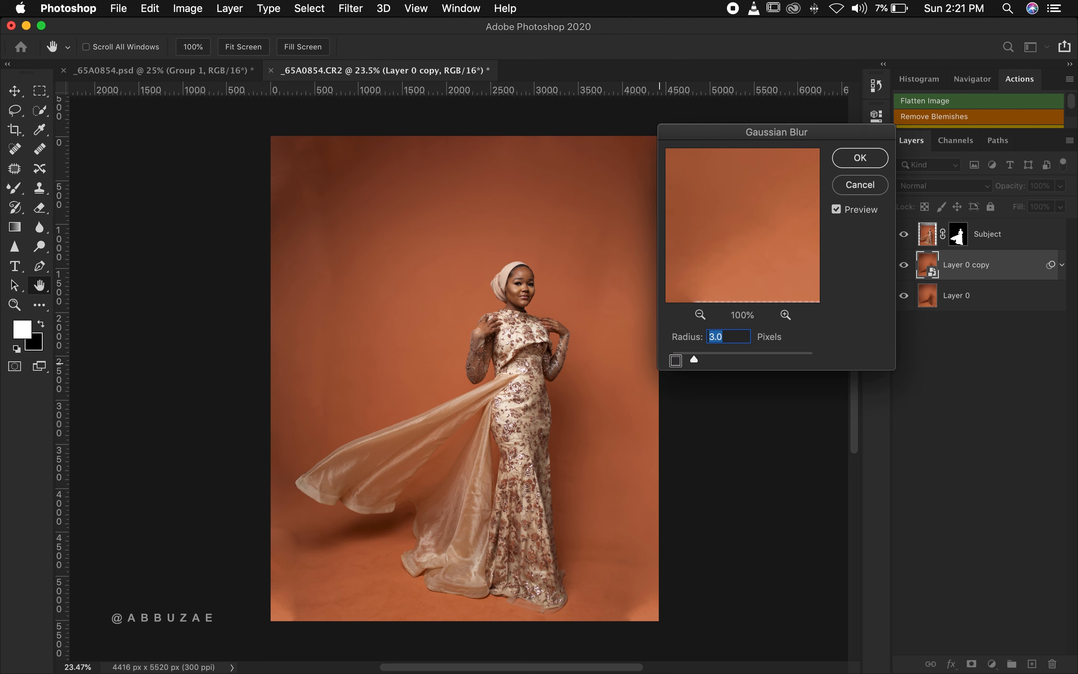
click(703, 356)
drag(703, 356, 722, 357)
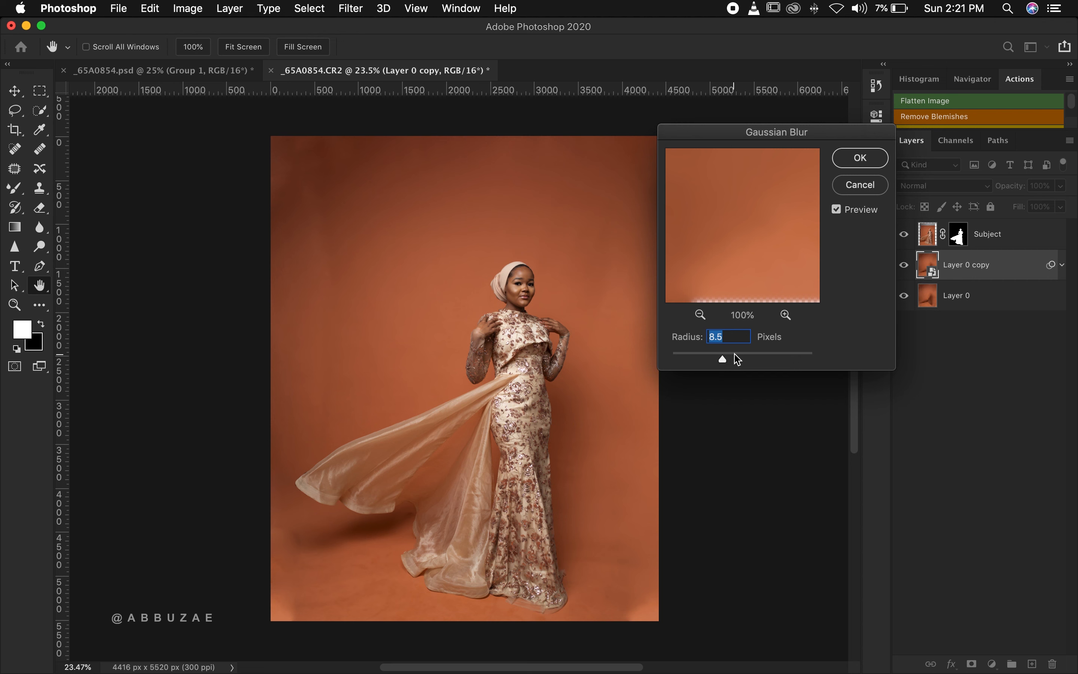
click(736, 355)
drag(736, 355, 769, 352)
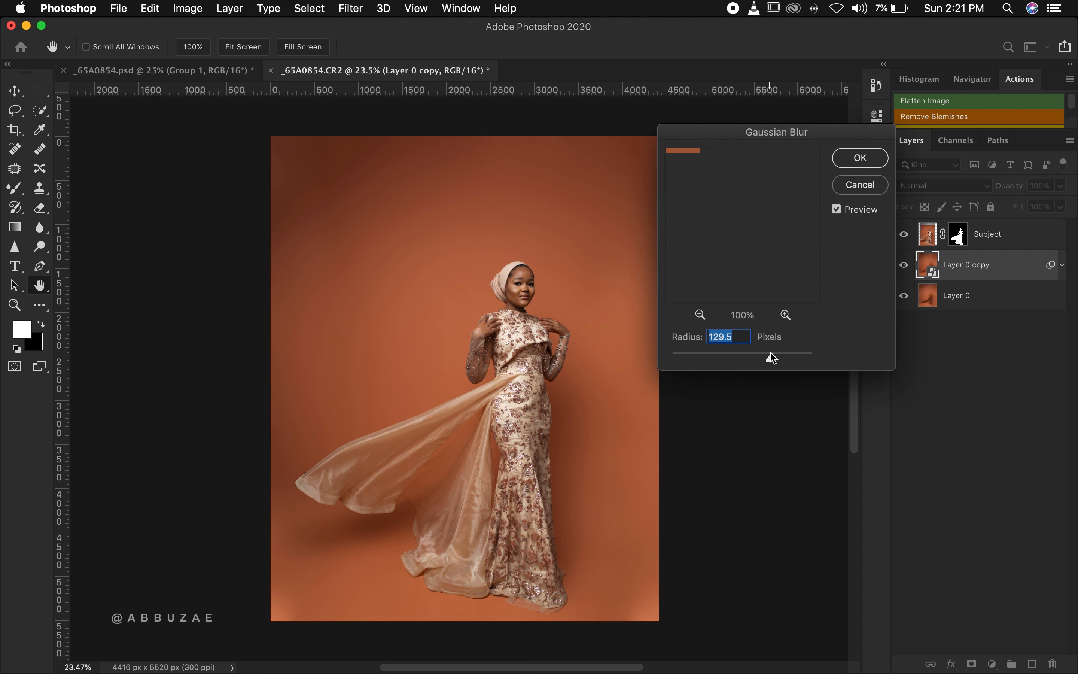
drag(772, 357, 778, 357)
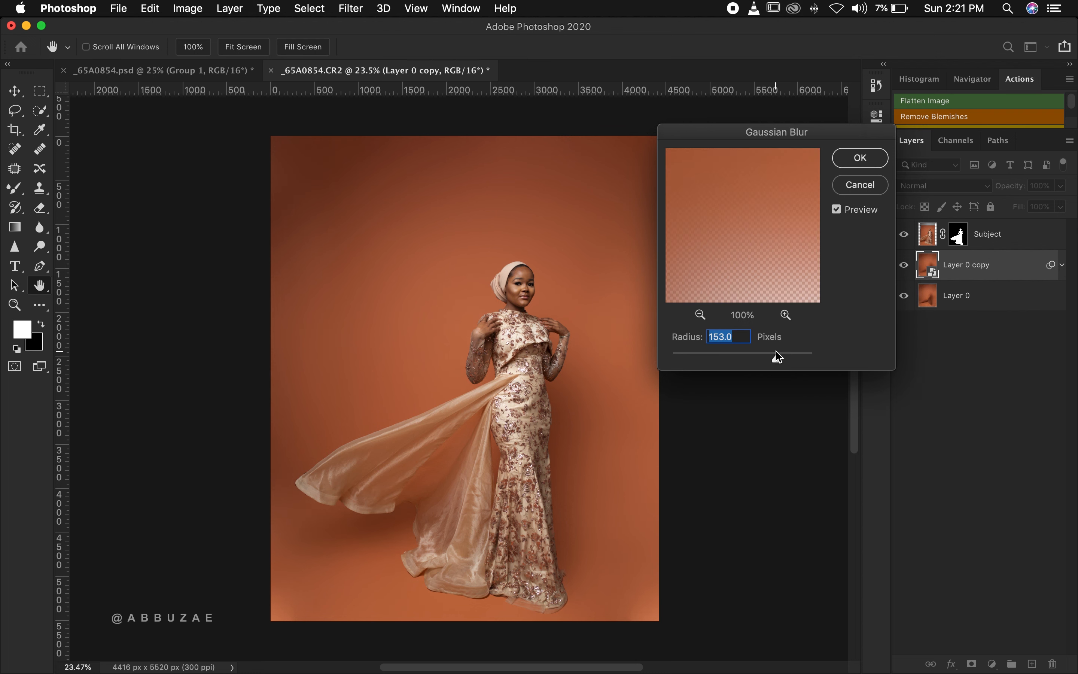
click(859, 158)
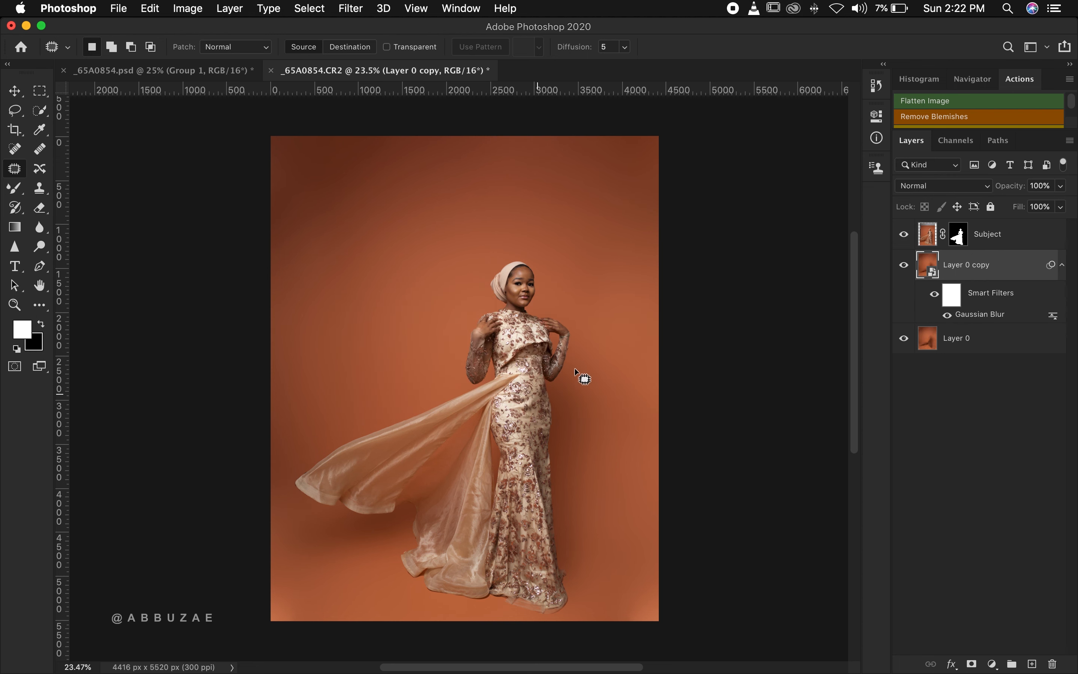
Compare the backdrop with and without the blur by hiding and showing Layer 0 copy.
click(903, 266)
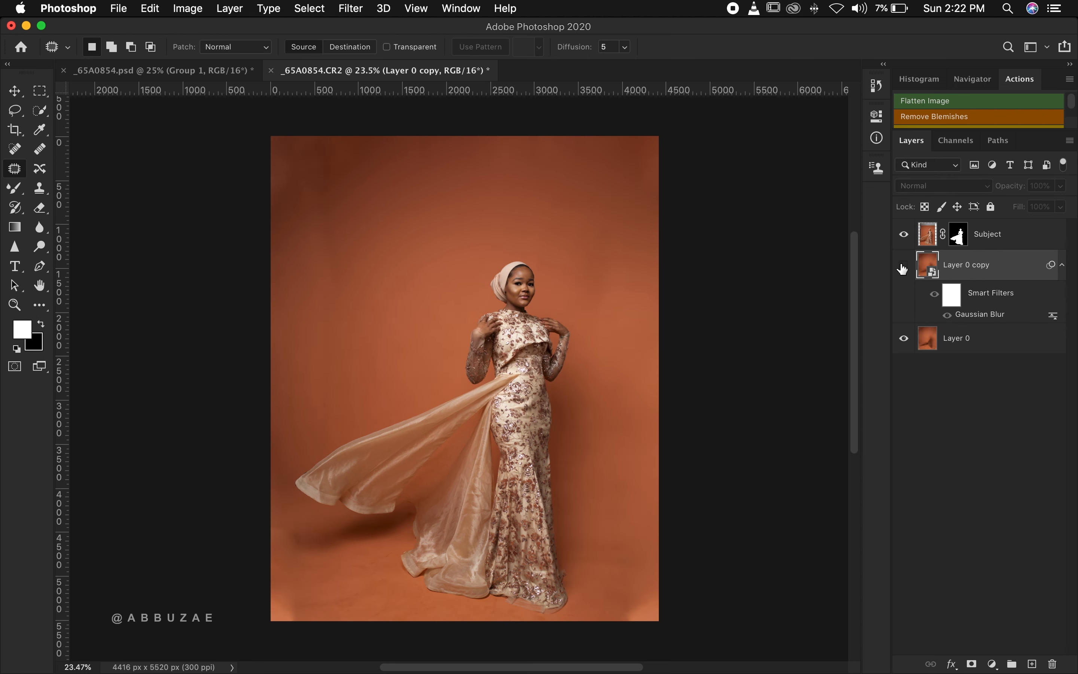
click(903, 266)
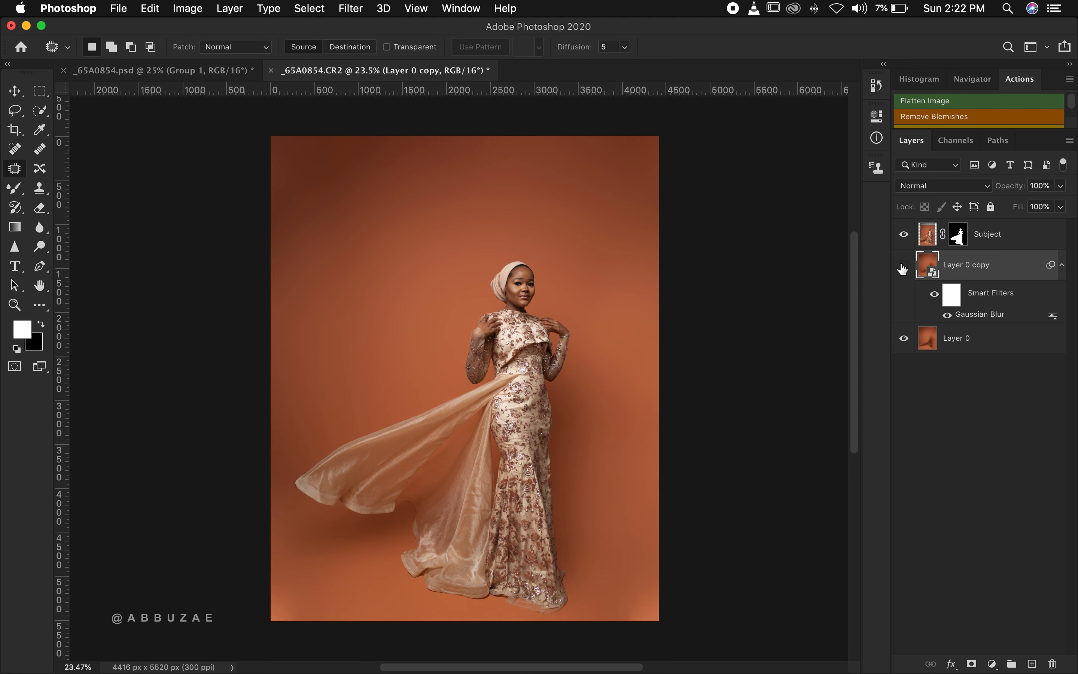
click(903, 266)
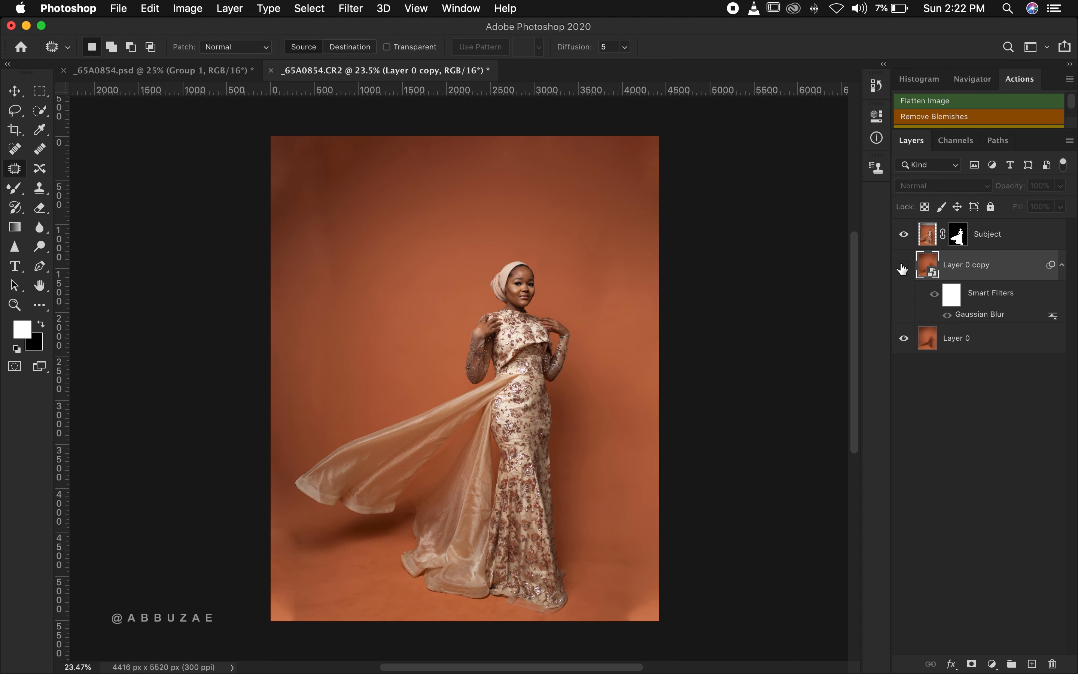
click(903, 266)
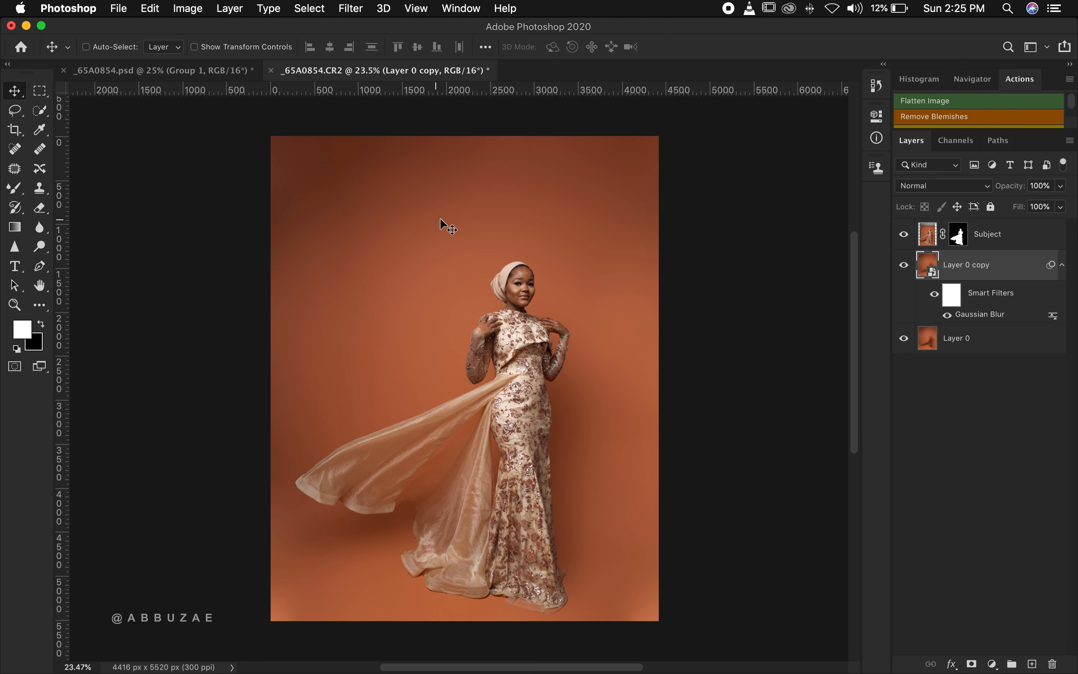
Place the SKIES (16).jpg image from Finder's T folder into the portrait document, above Layer 0 copy.
drag(791, 28, 364, 4)
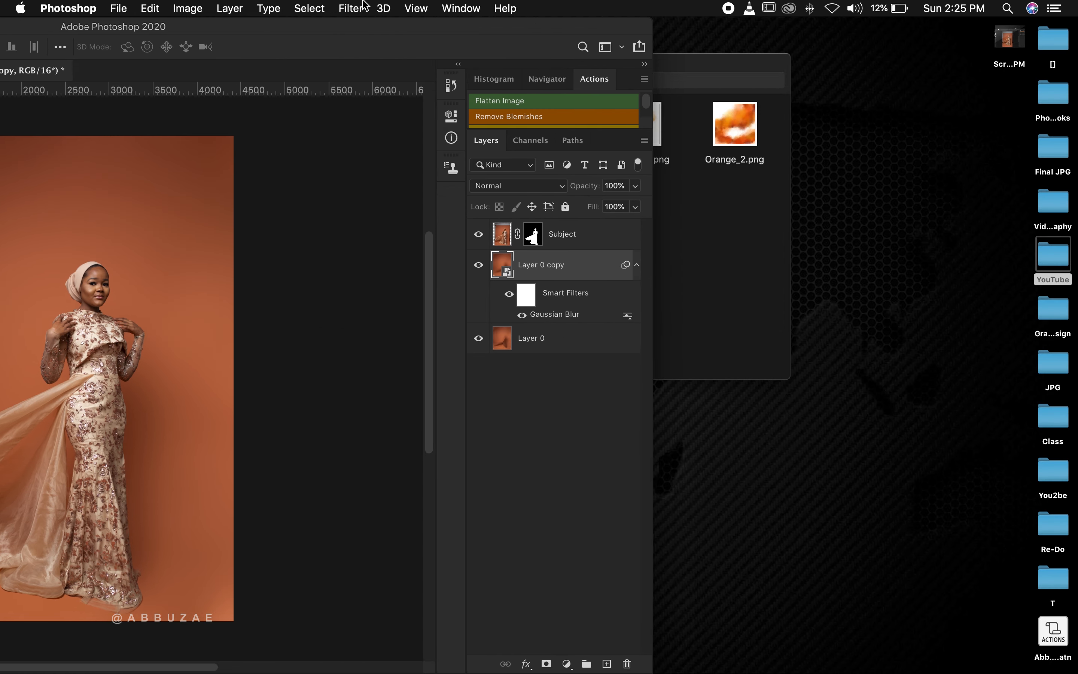
click(693, 243)
drag(279, 68, 462, 76)
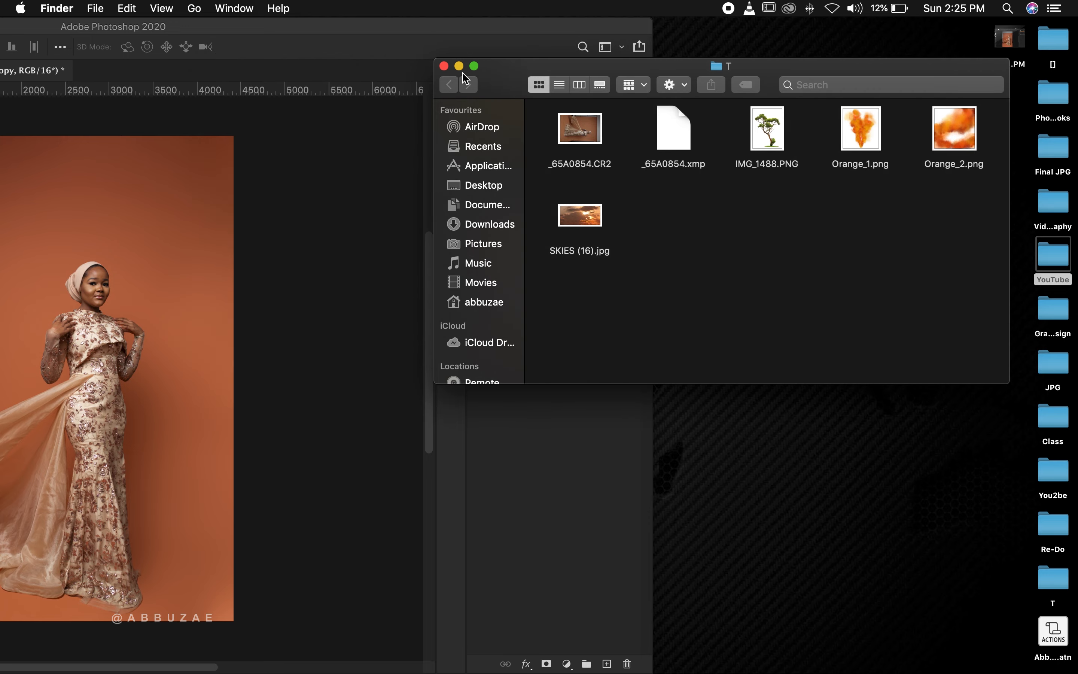
drag(557, 215, 68, 215)
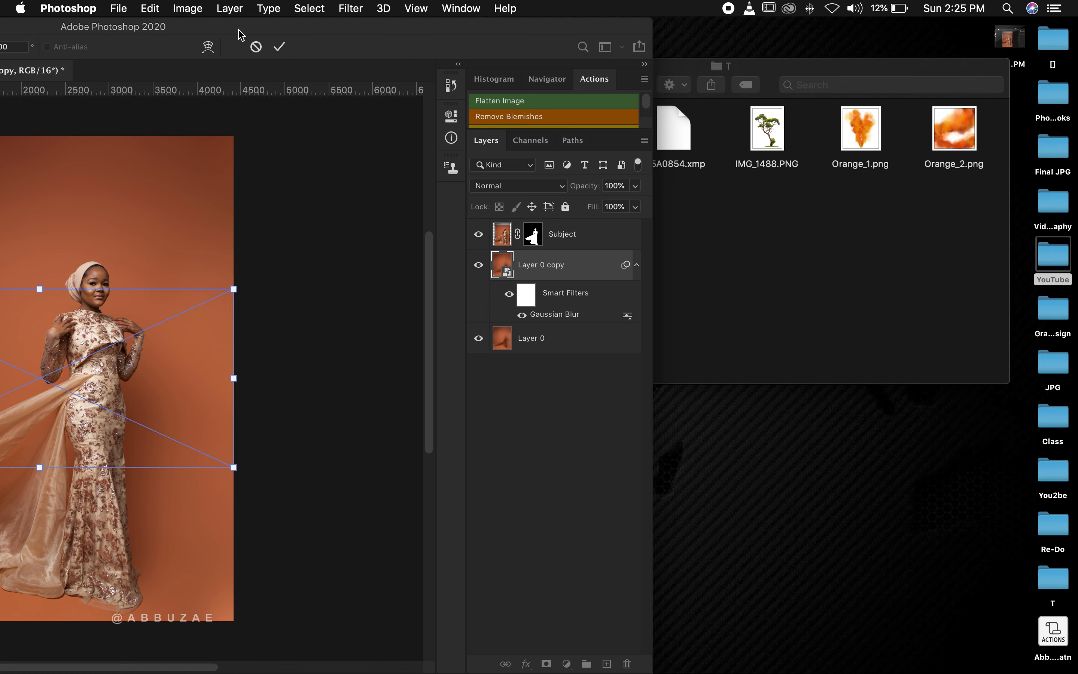
drag(273, 32, 708, 7)
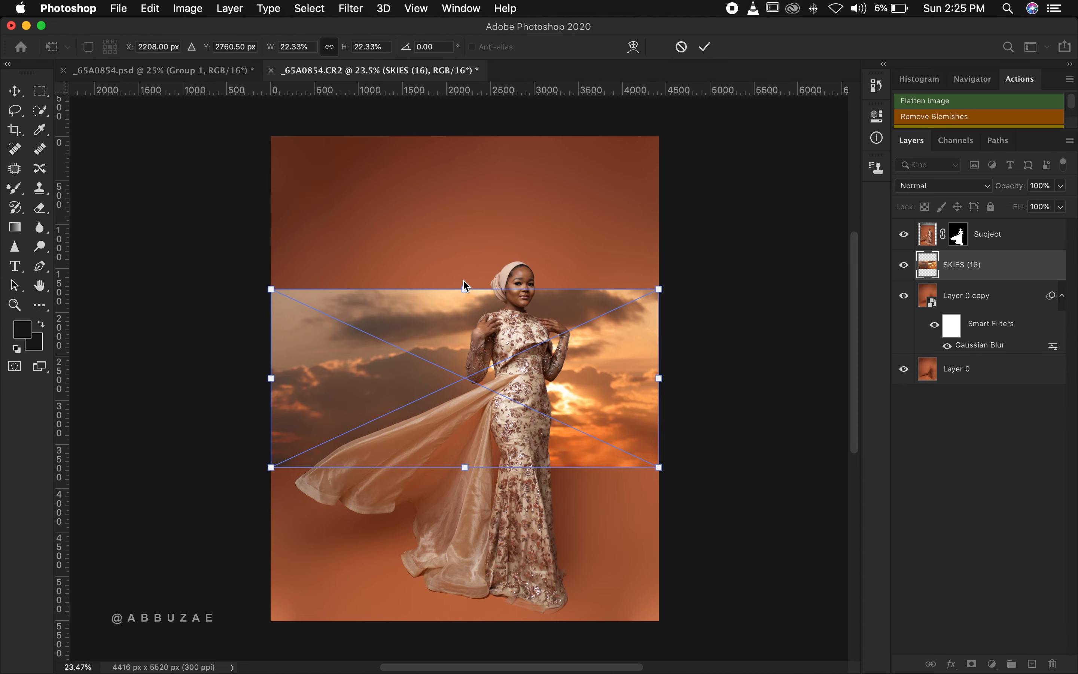
Enlarge the placed sky proportionally to about 48% and position it over the upper part of the backdrop behind the woman.
key(d)
key(x)
drag(464, 273, 461, 140)
drag(528, 236, 419, 237)
drag(356, 467, 343, 522)
drag(431, 305, 366, 288)
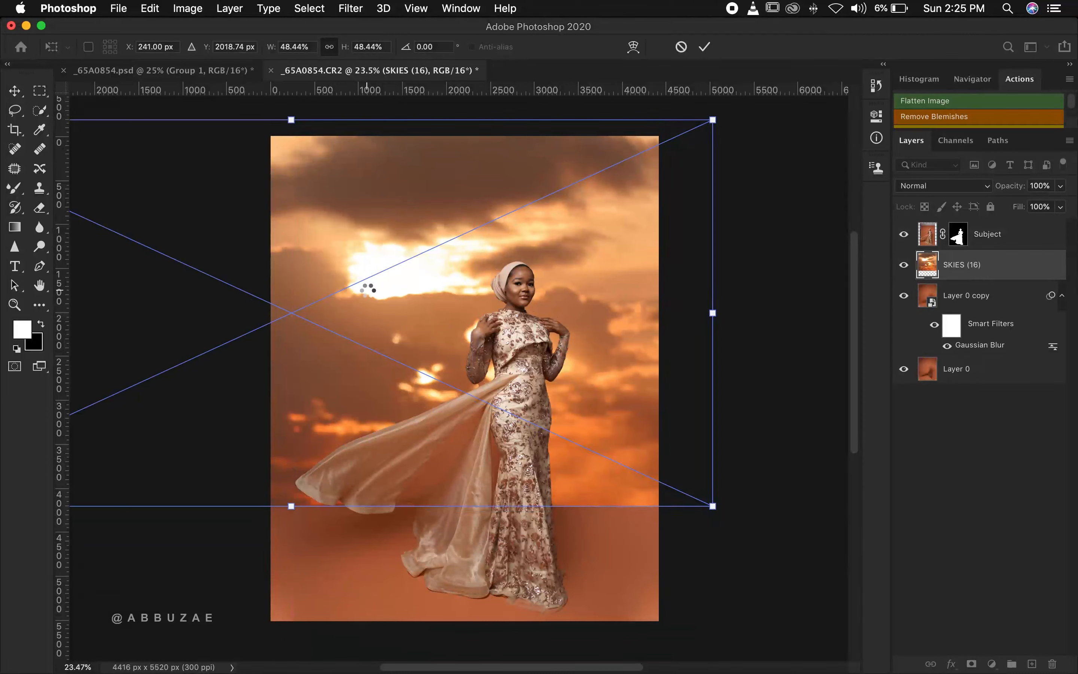
key(Return)
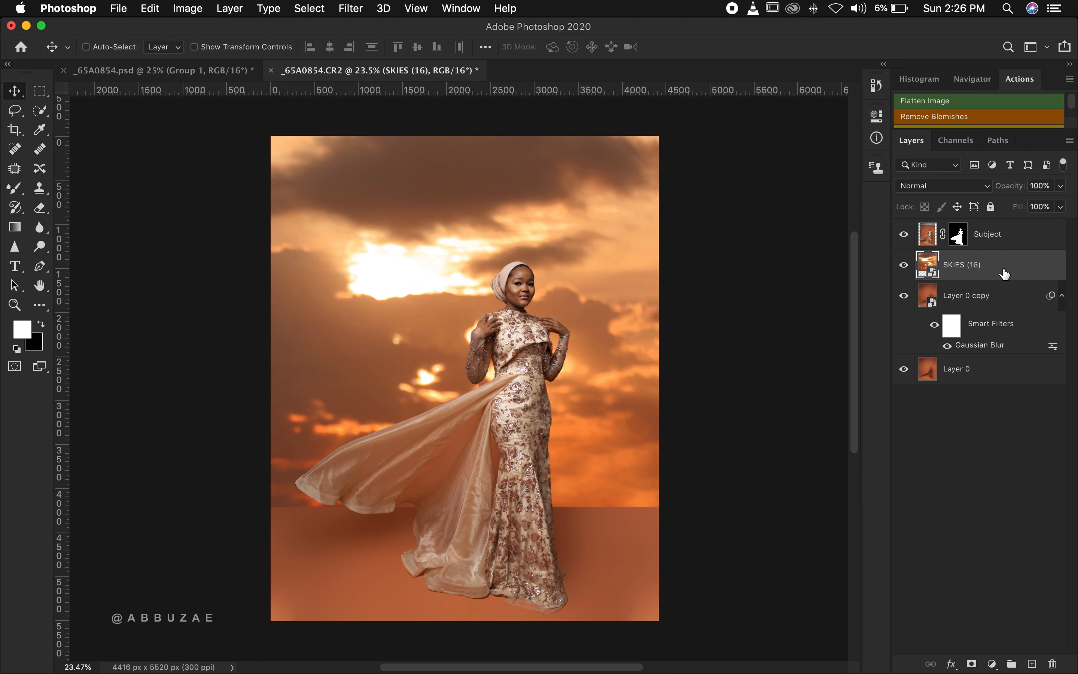
Add a layer mask to SKIES (16) and set up the Gradient tool with the foreground-to-transparent preset.
click(972, 664)
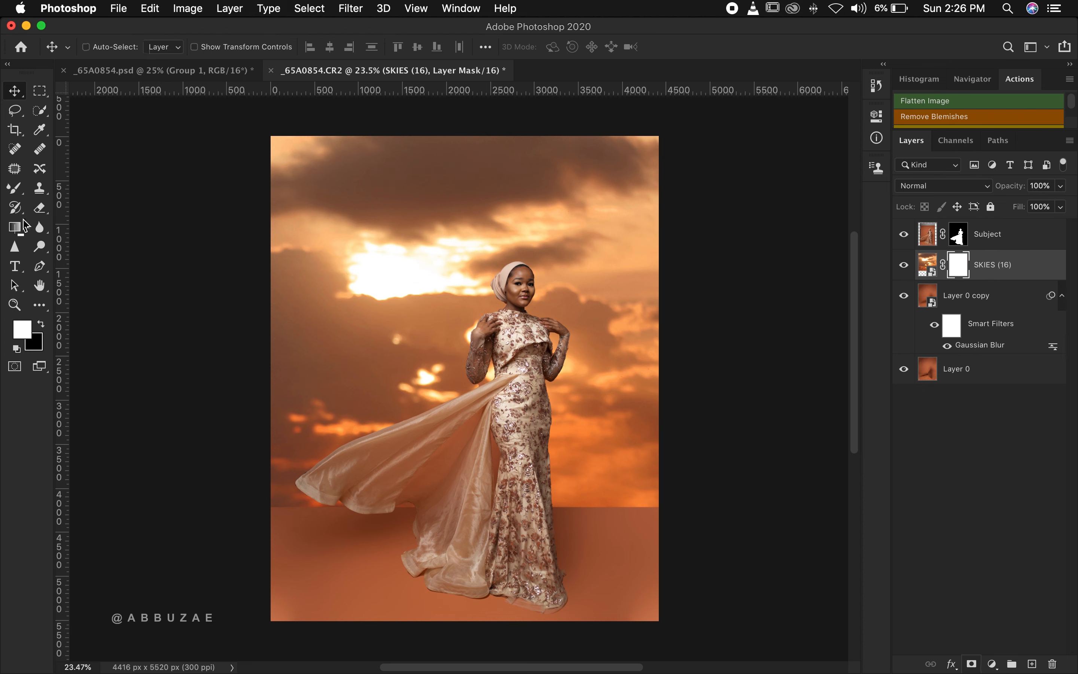
key(g)
click(141, 47)
click(141, 47)
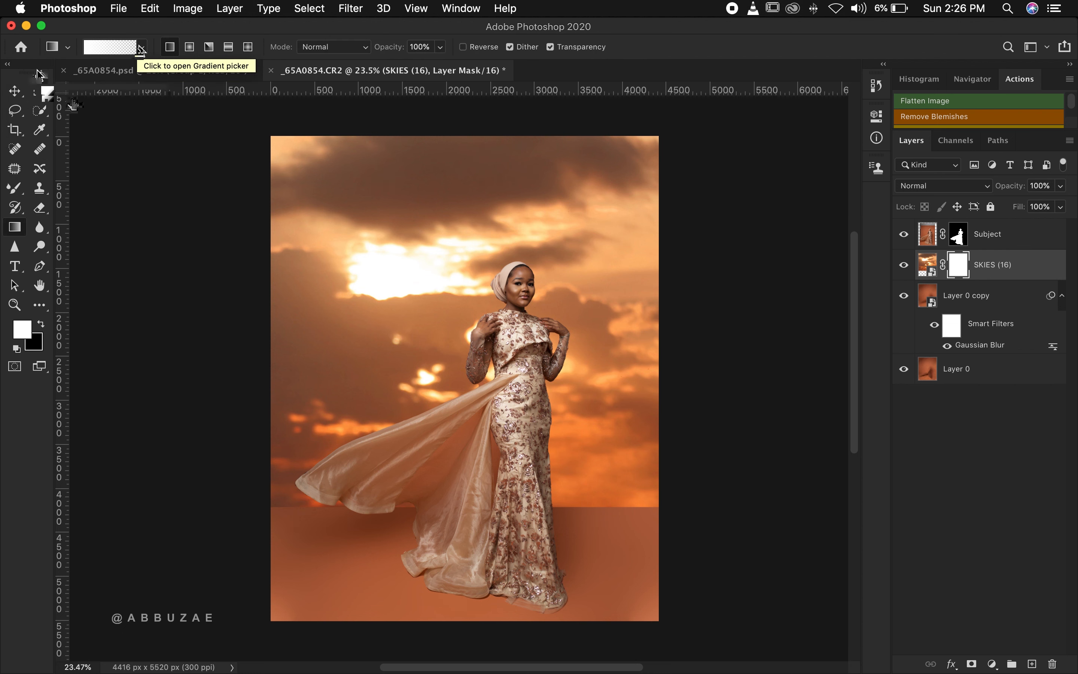
click(142, 48)
click(77, 101)
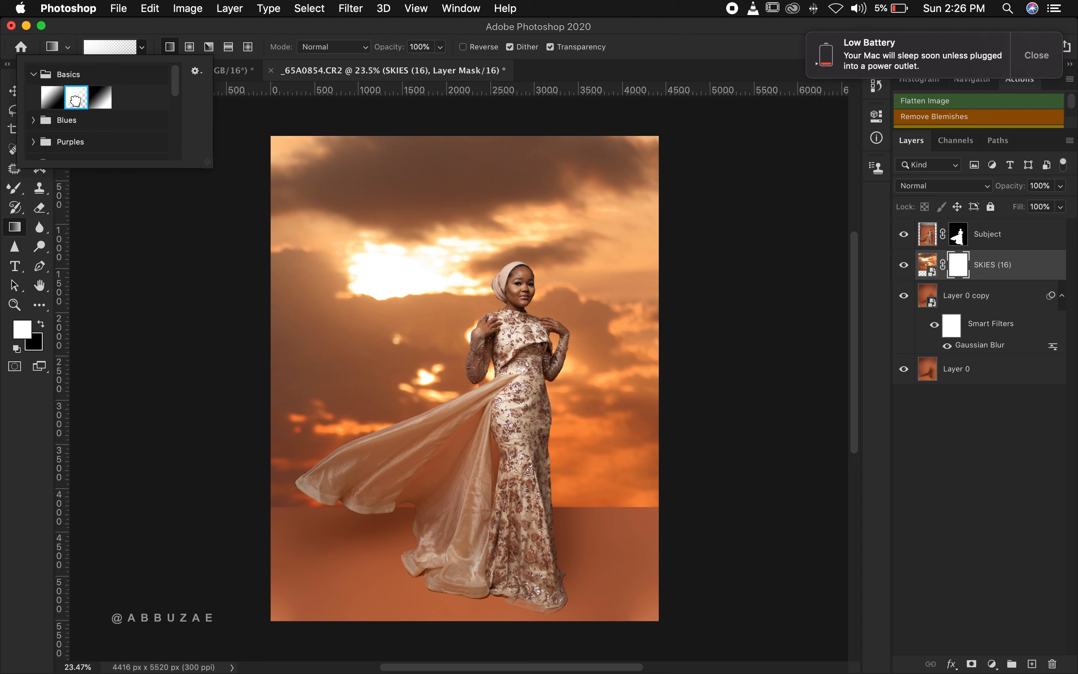
click(22, 423)
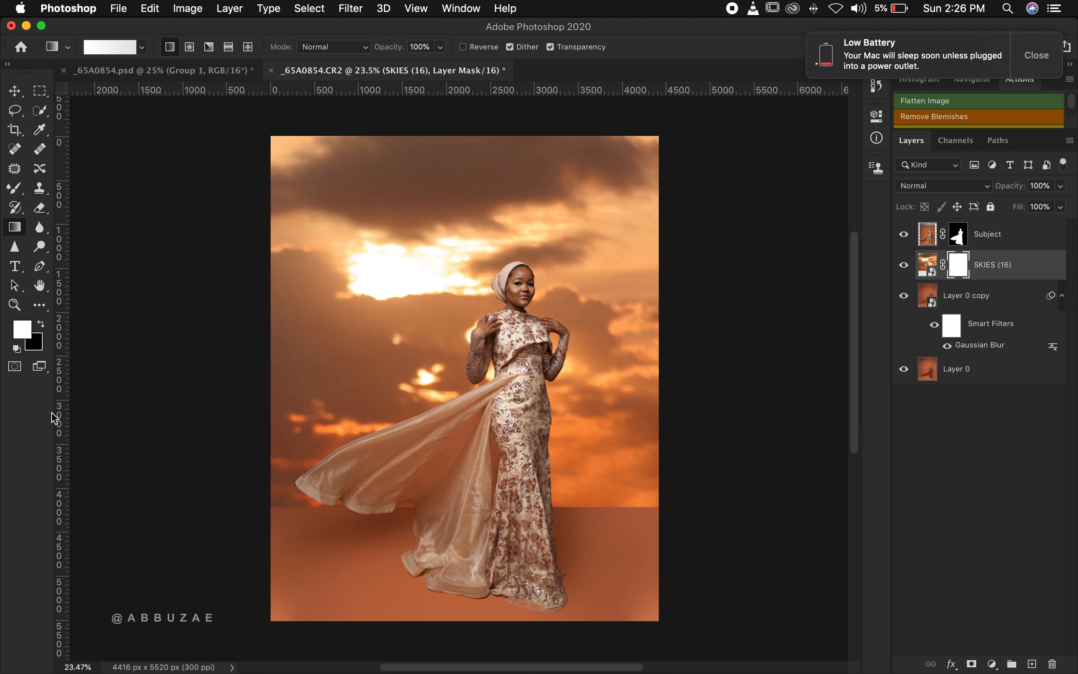
key(x)
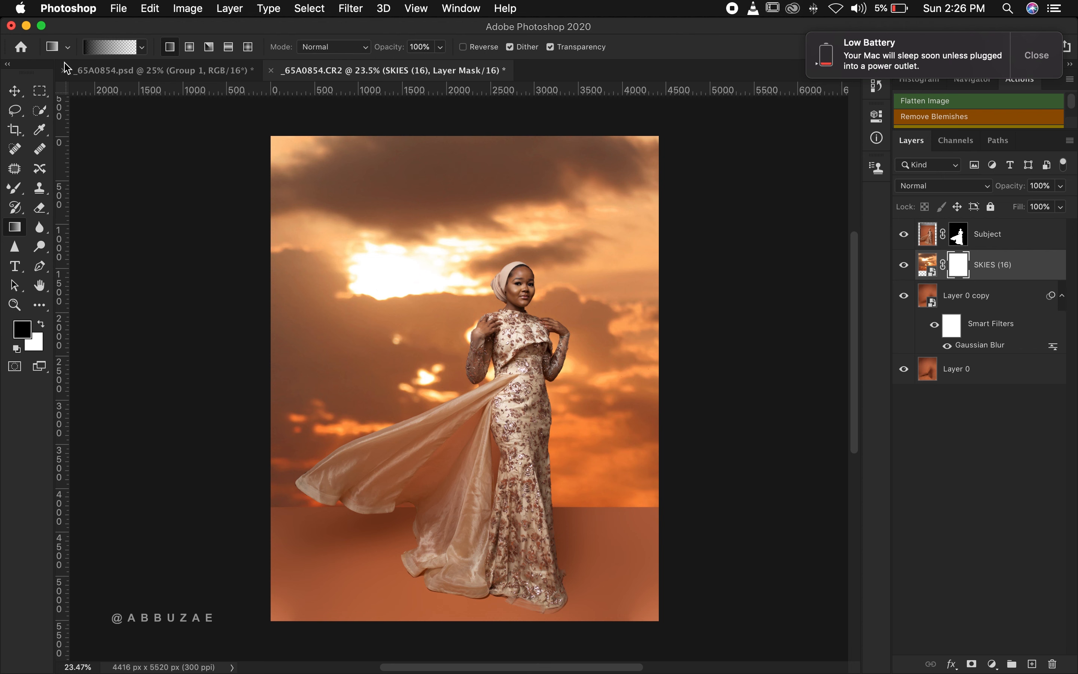
key(x)
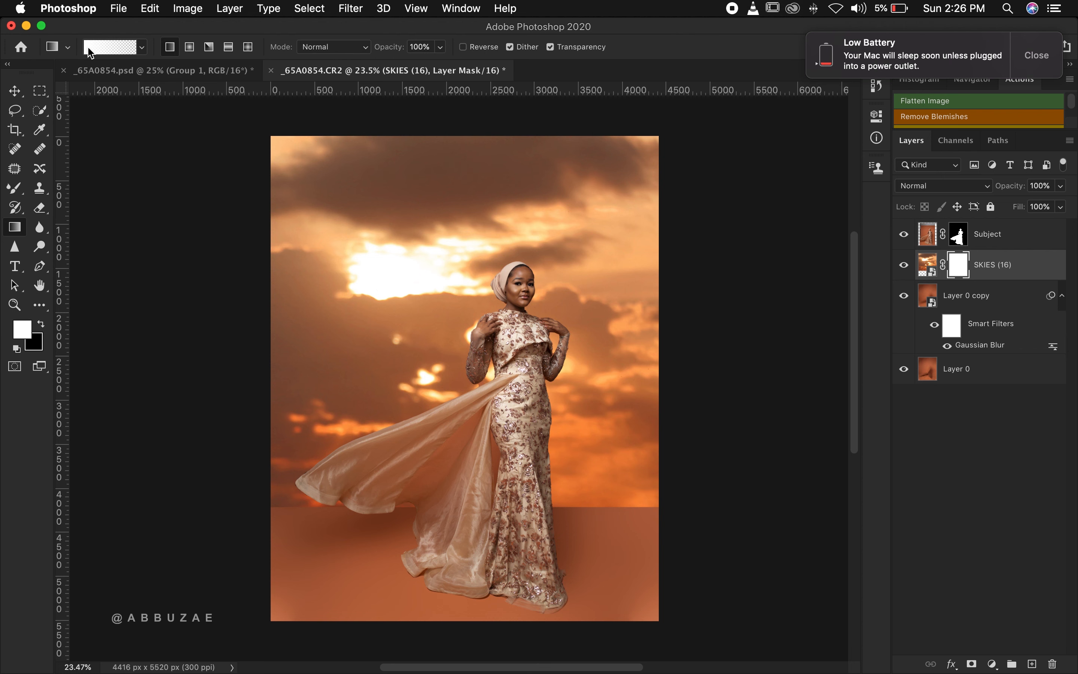
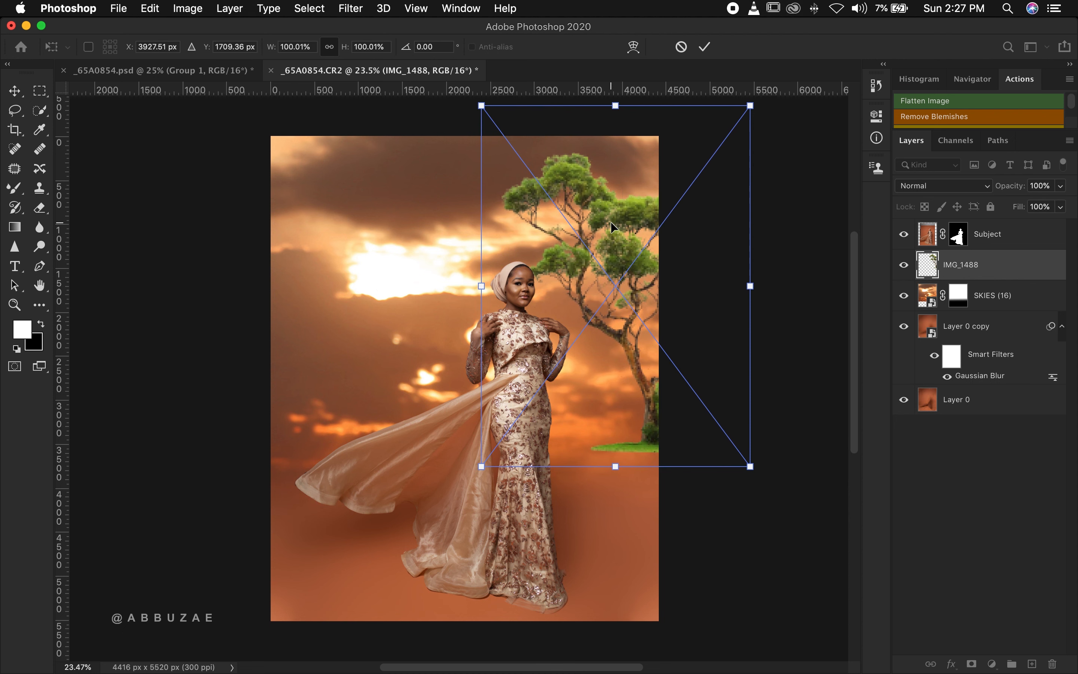
Position the IMG_1488 tree partly beyond the canvas's right edge, at about X 4081 px and Y 1748 px, and commit the placement.
drag(612, 224, 620, 225)
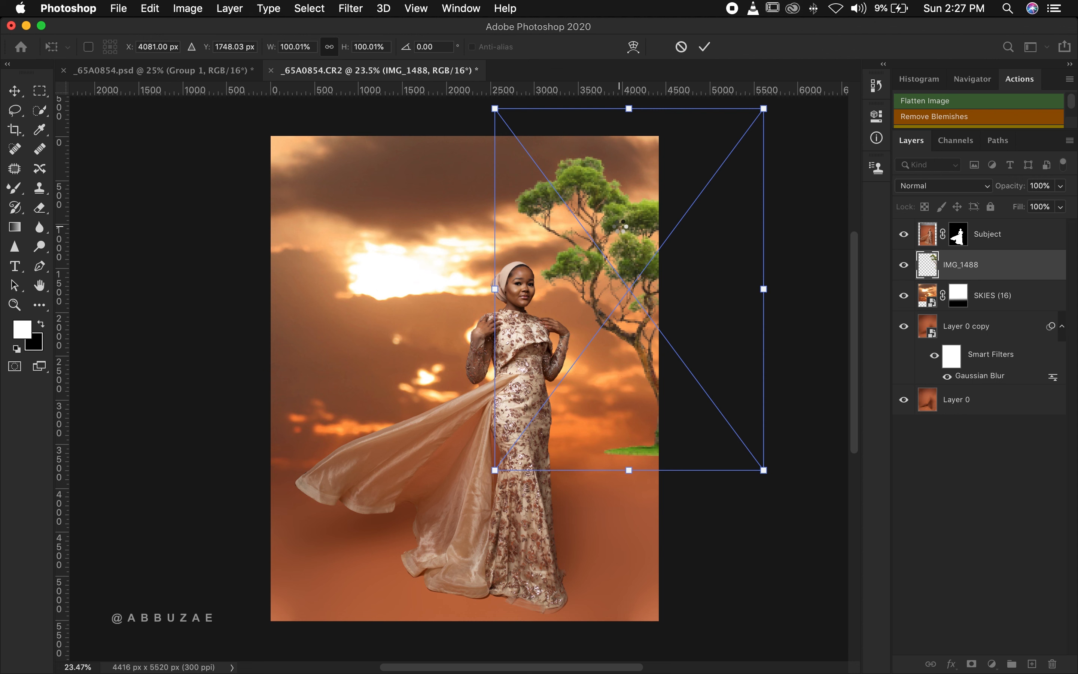
key(Return)
key(g)
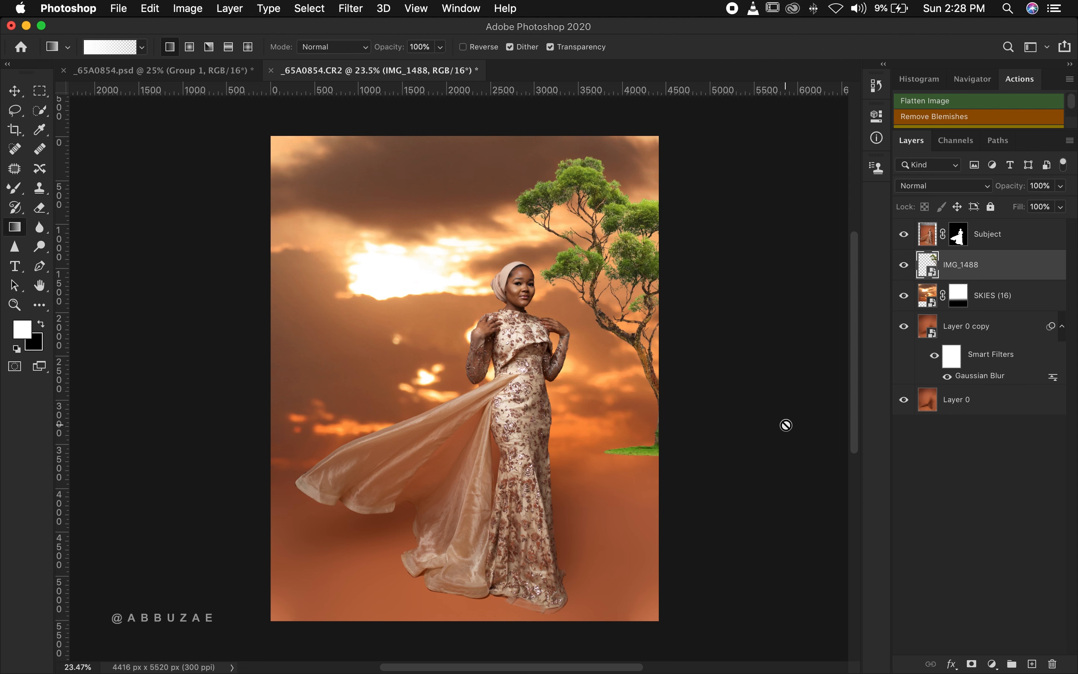
Duplicate the IMG_1488 tree layer and flip the copy horizontally.
key(super+j)
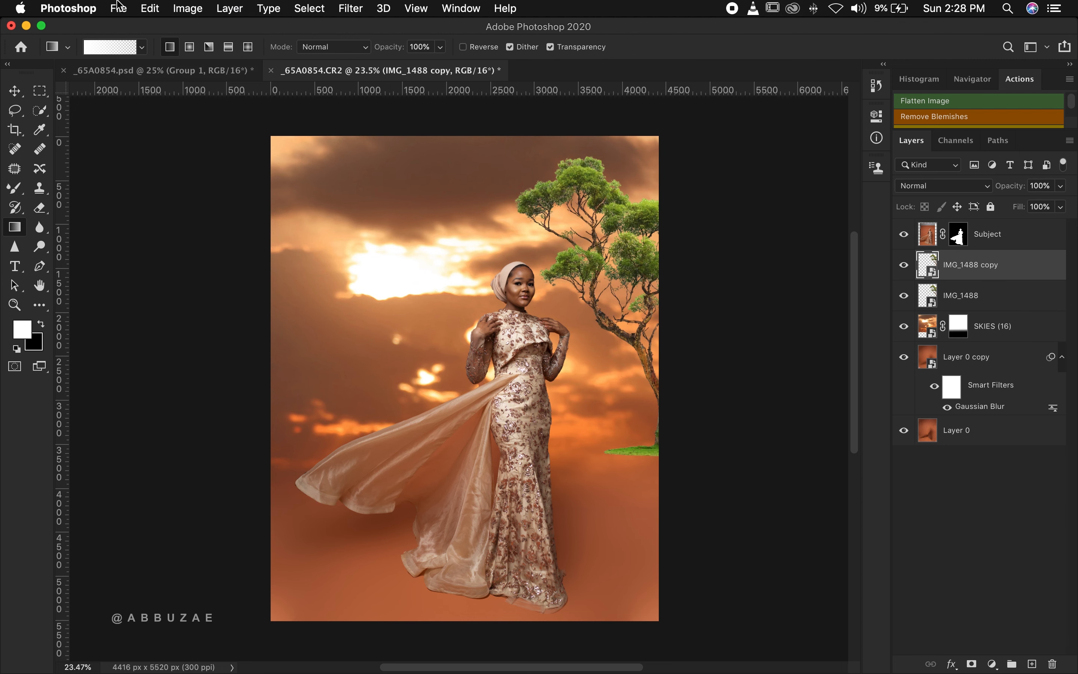
click(150, 8)
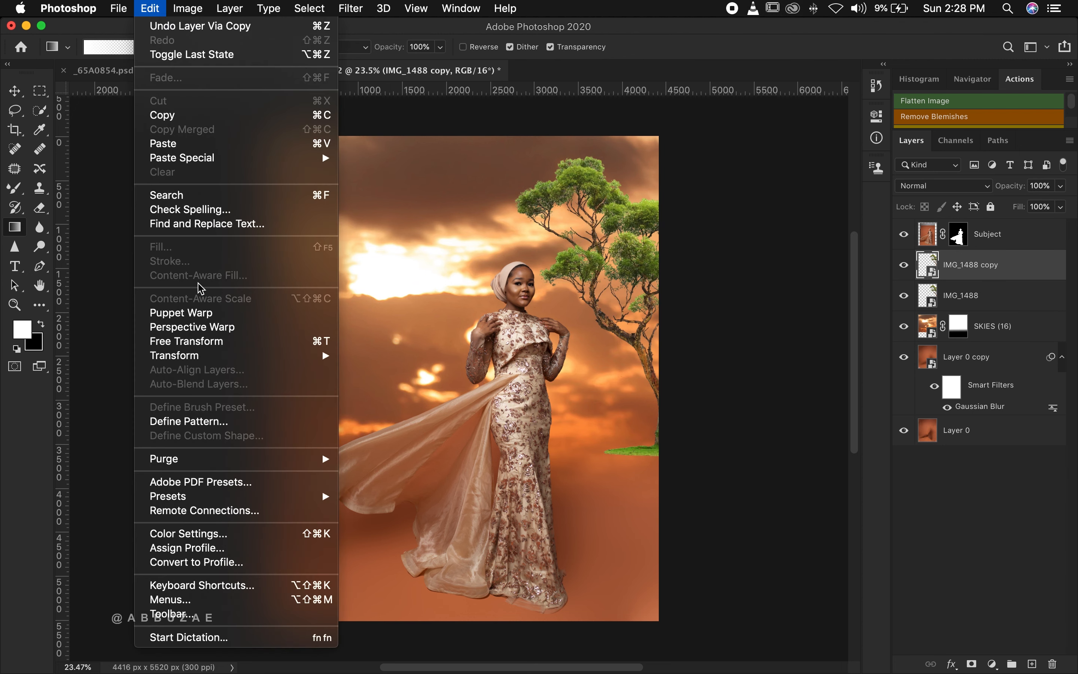
mouse_move(209, 358)
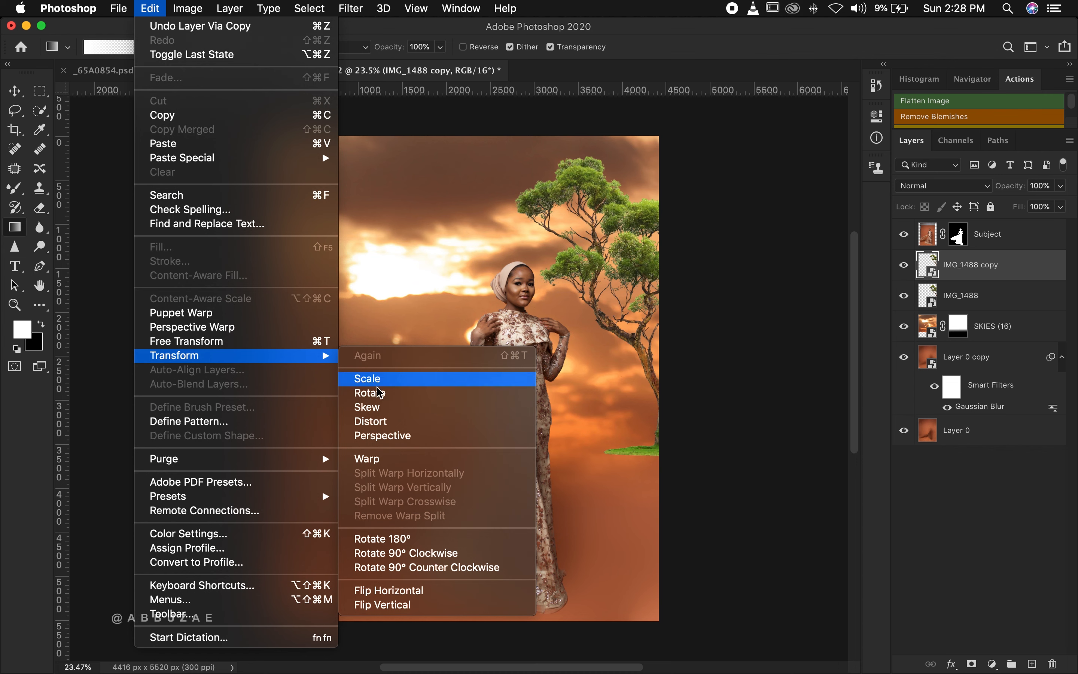
click(379, 593)
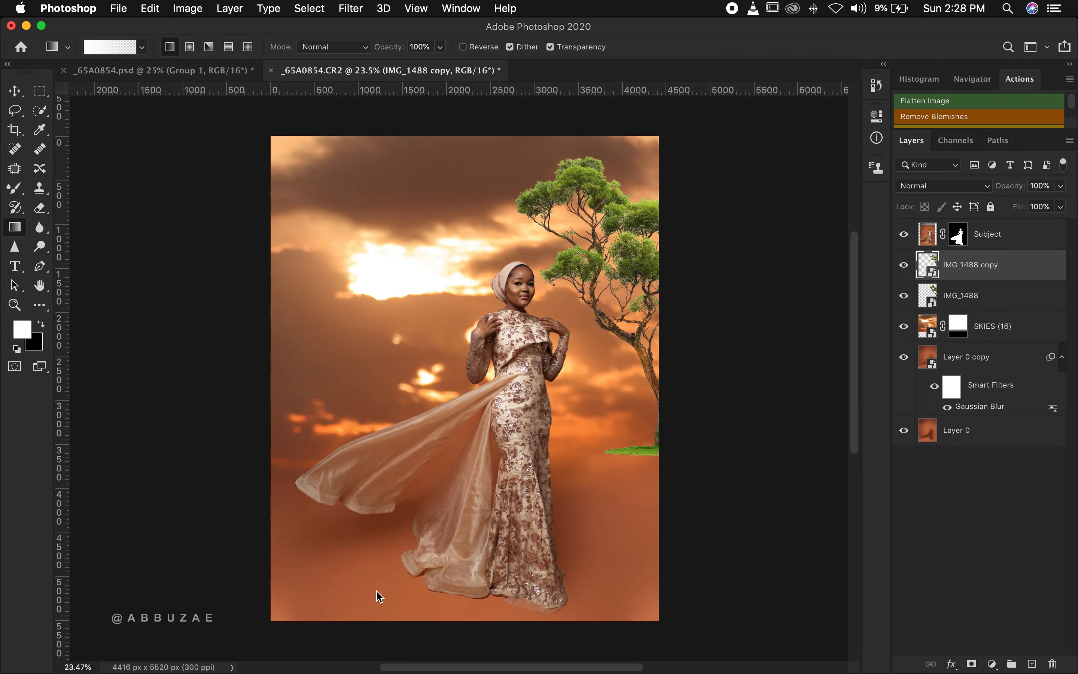
Move the flipped tree about 3370 px left and slightly down, to the left side of the image.
key(v)
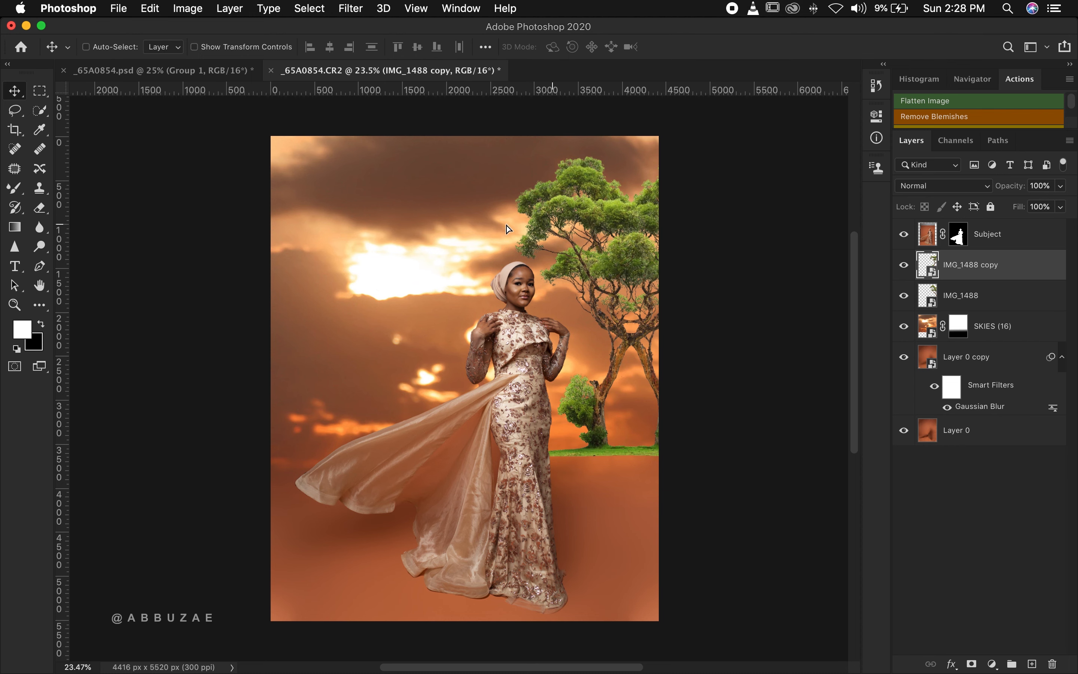
drag(611, 232, 317, 252)
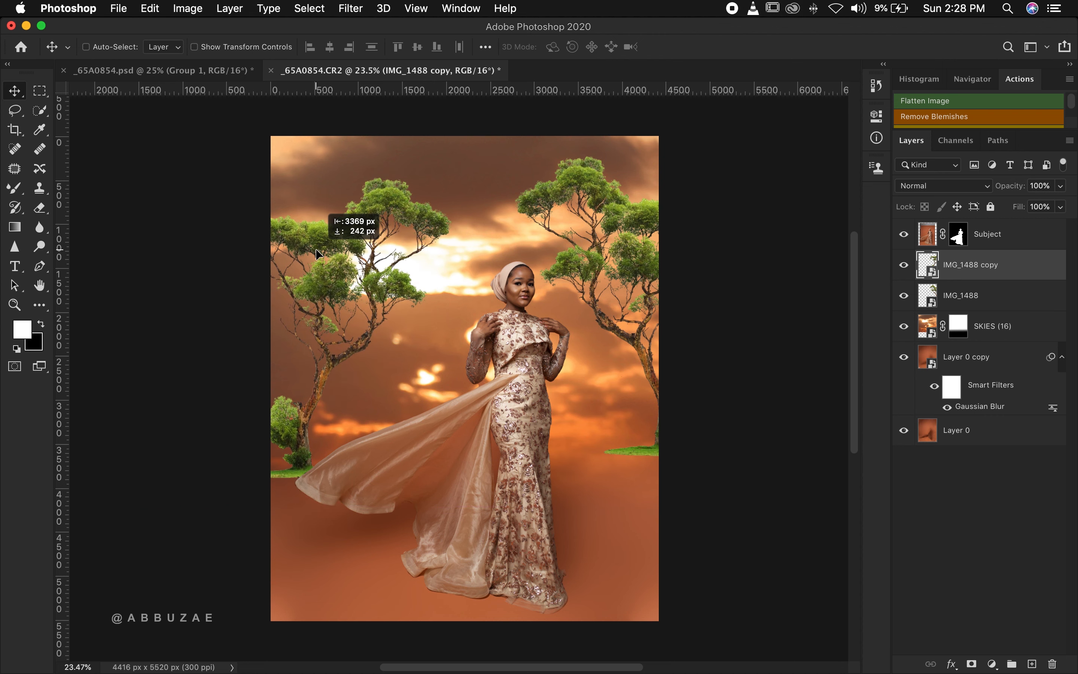
drag(316, 250, 316, 248)
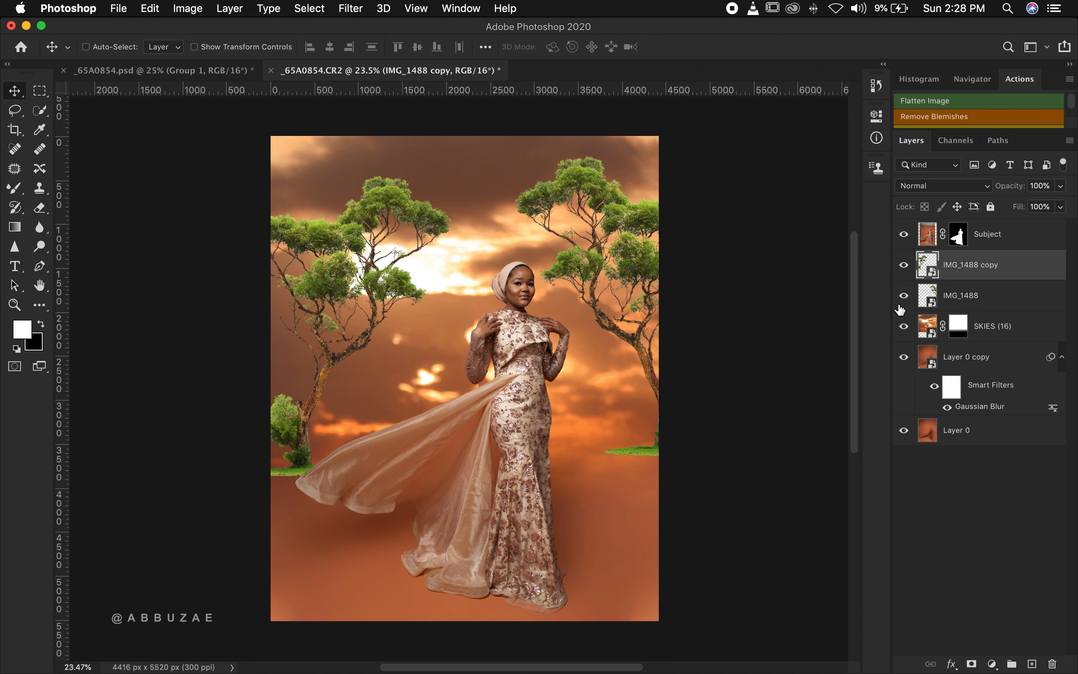
Group IMG_1488 and IMG_1488 copy and add a layer mask to the group.
shift+click(1027, 303)
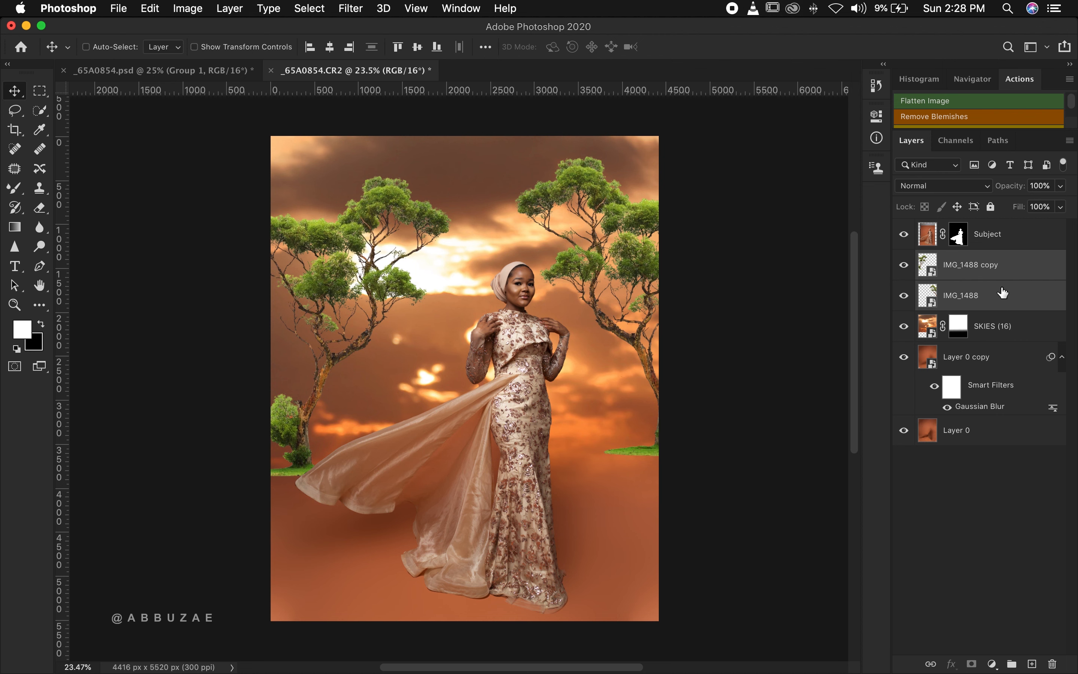
key(super+g)
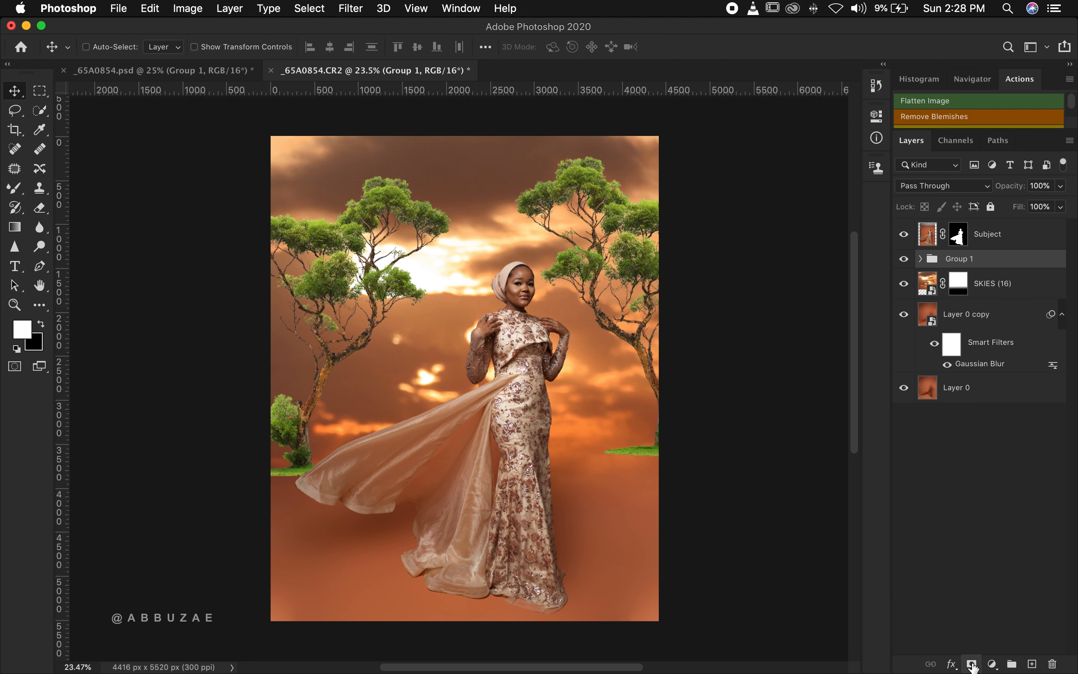
click(972, 664)
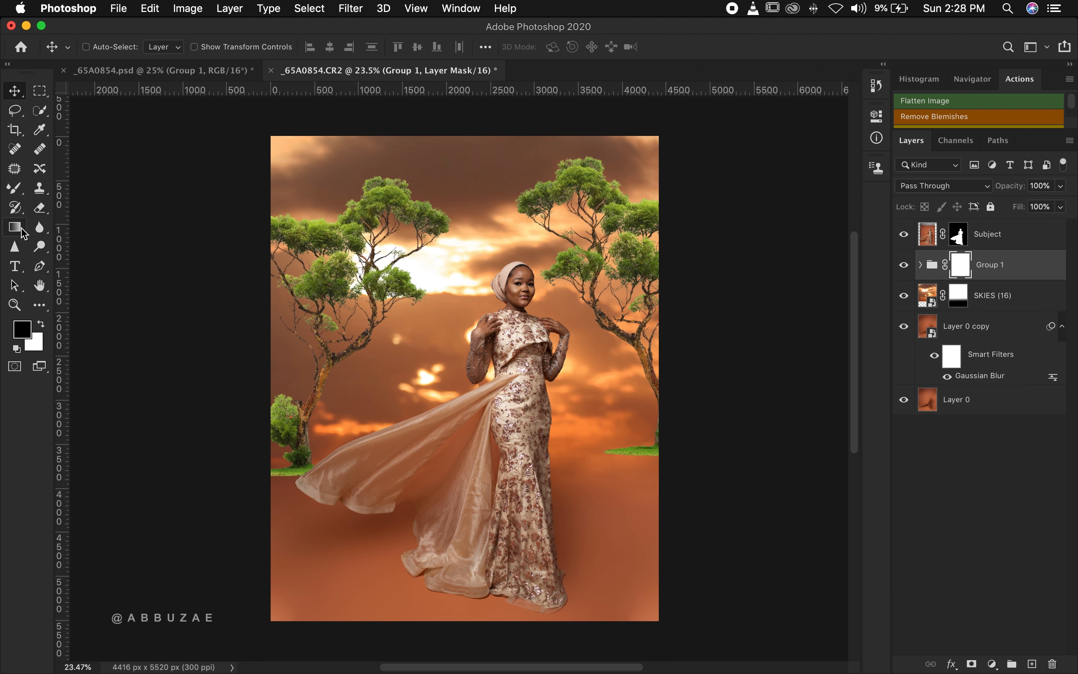
Fade out the grassy bases of both trees on Group 1's mask with upward black-to-transparent linear gradients.
click(17, 188)
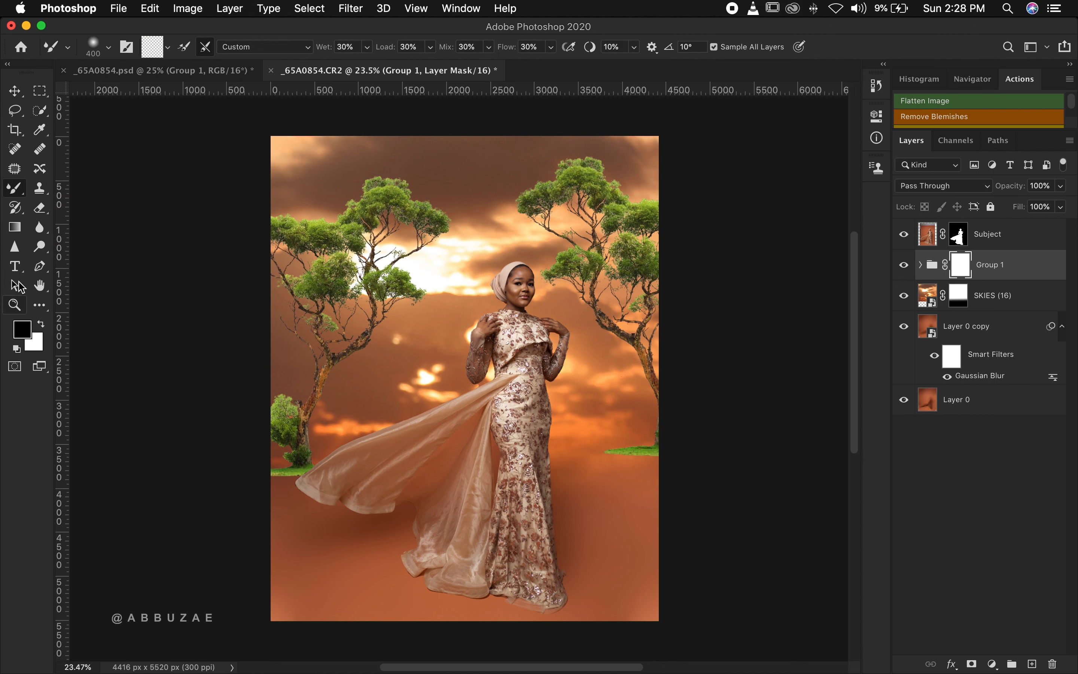
click(16, 229)
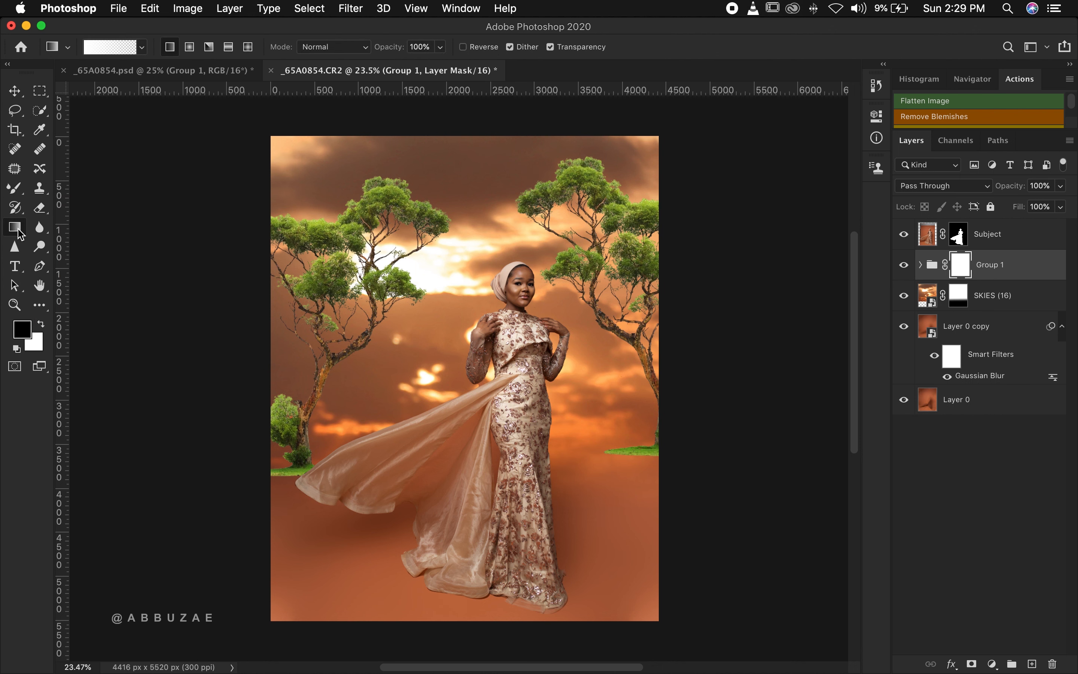
click(143, 46)
click(74, 99)
click(43, 443)
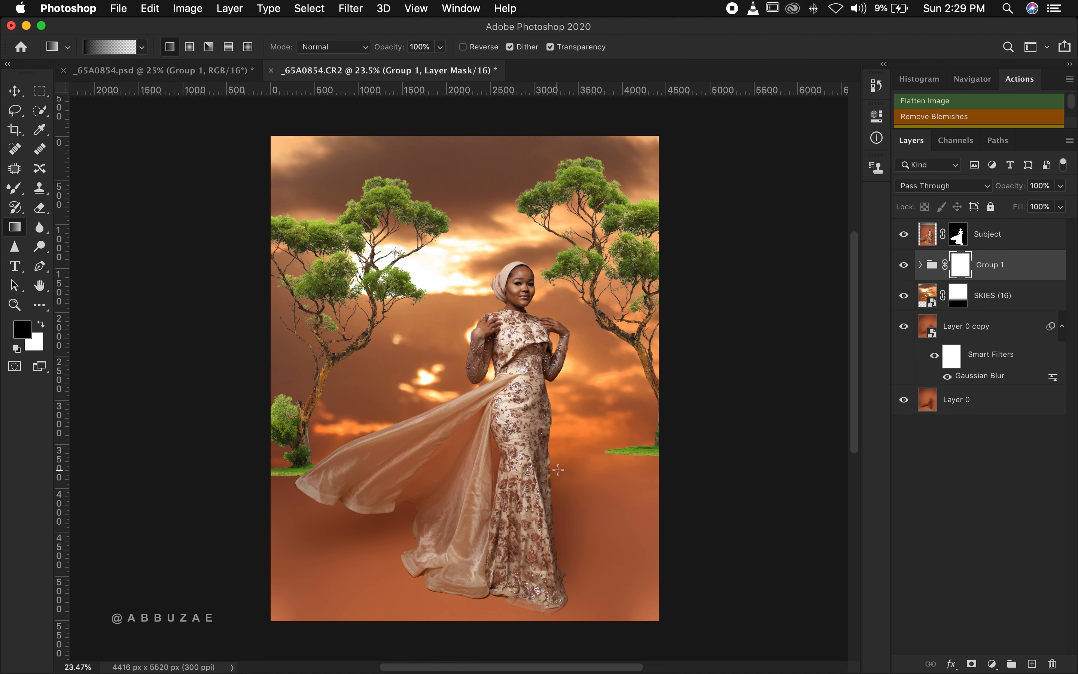
drag(563, 467, 563, 411)
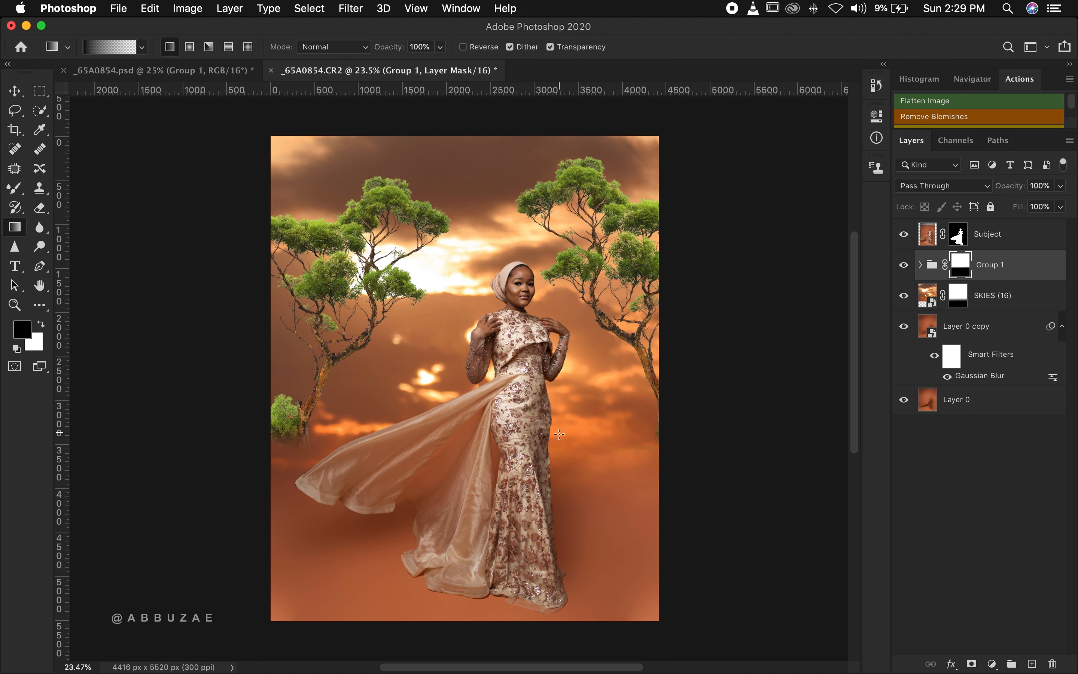
drag(561, 463, 561, 451)
drag(559, 408, 560, 402)
Apply a Path Blur to the IMG_1488 copy layer, with the path lengthened and tilted slightly upward to the right and Speed at 88%.
click(920, 265)
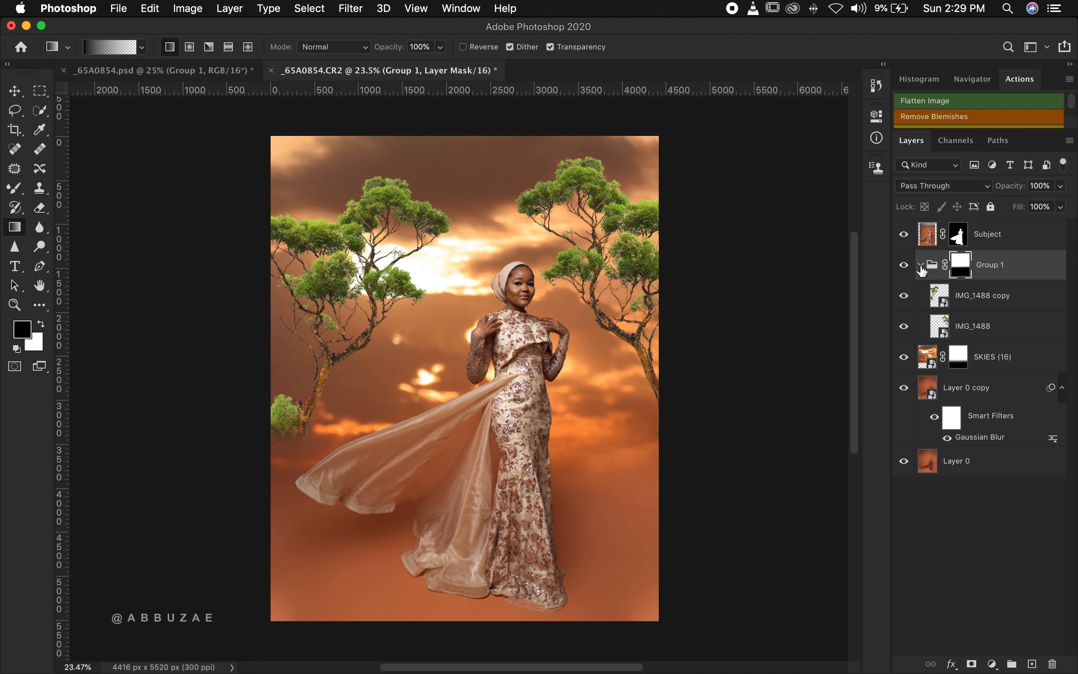
click(943, 295)
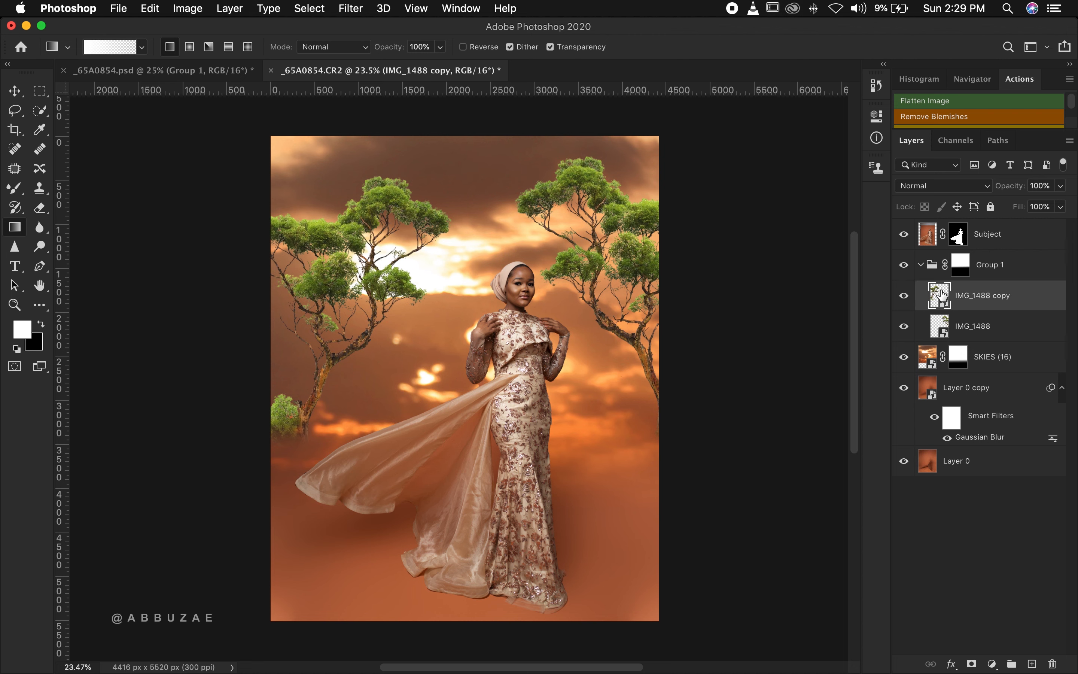
click(352, 9)
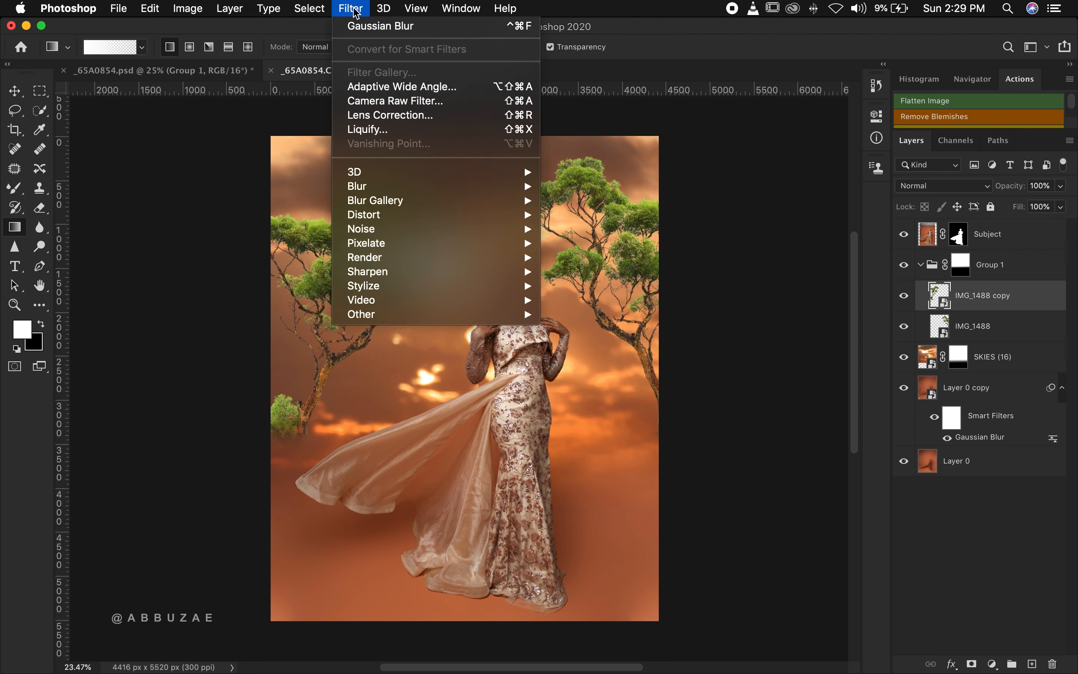
mouse_move(410, 191)
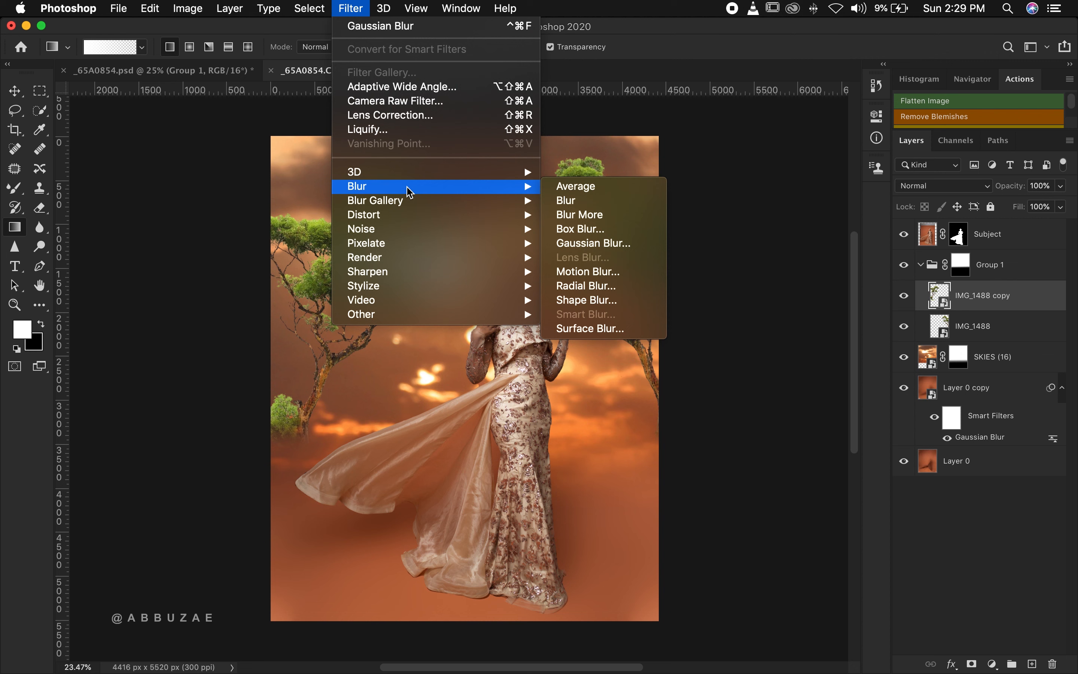
mouse_move(448, 209)
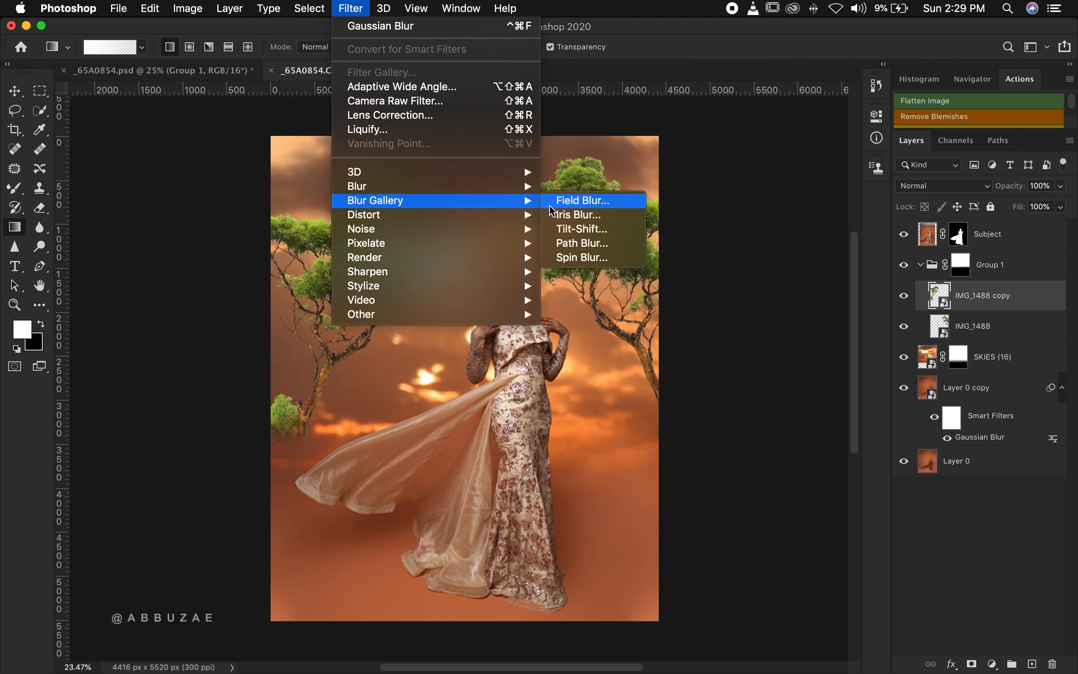
click(574, 244)
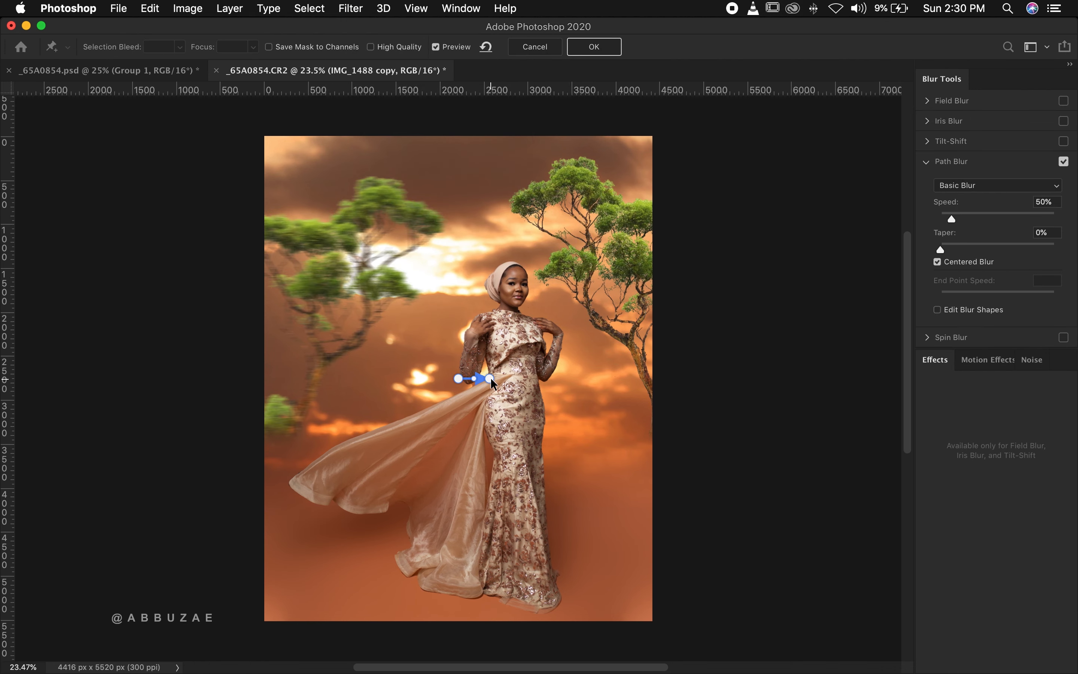
drag(491, 379, 524, 367)
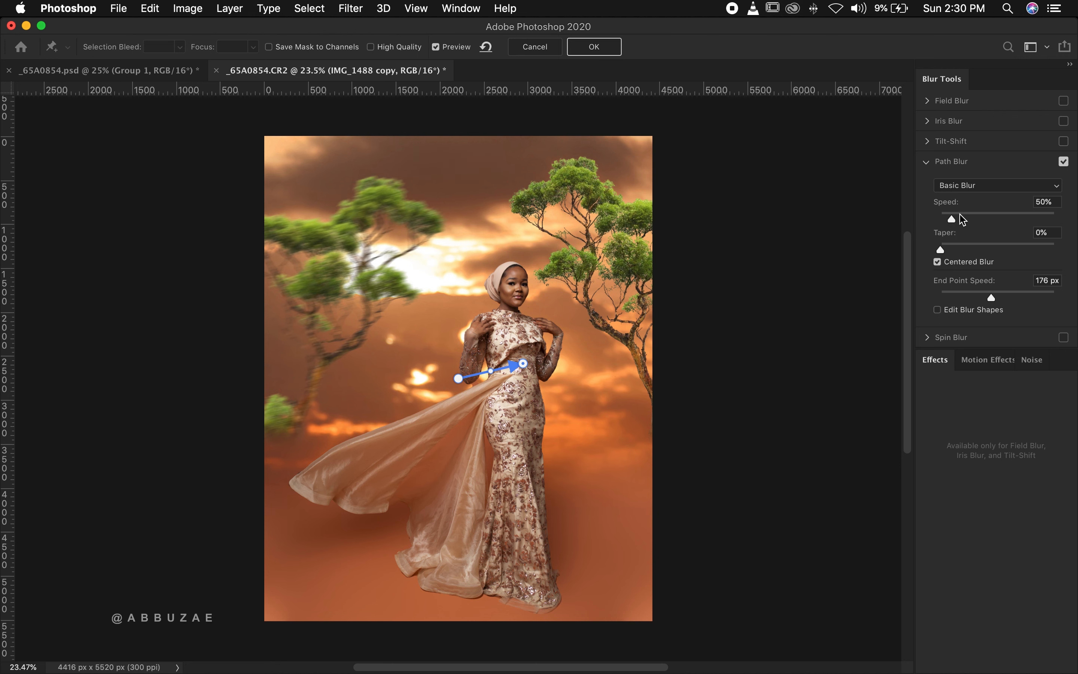
drag(963, 214, 960, 214)
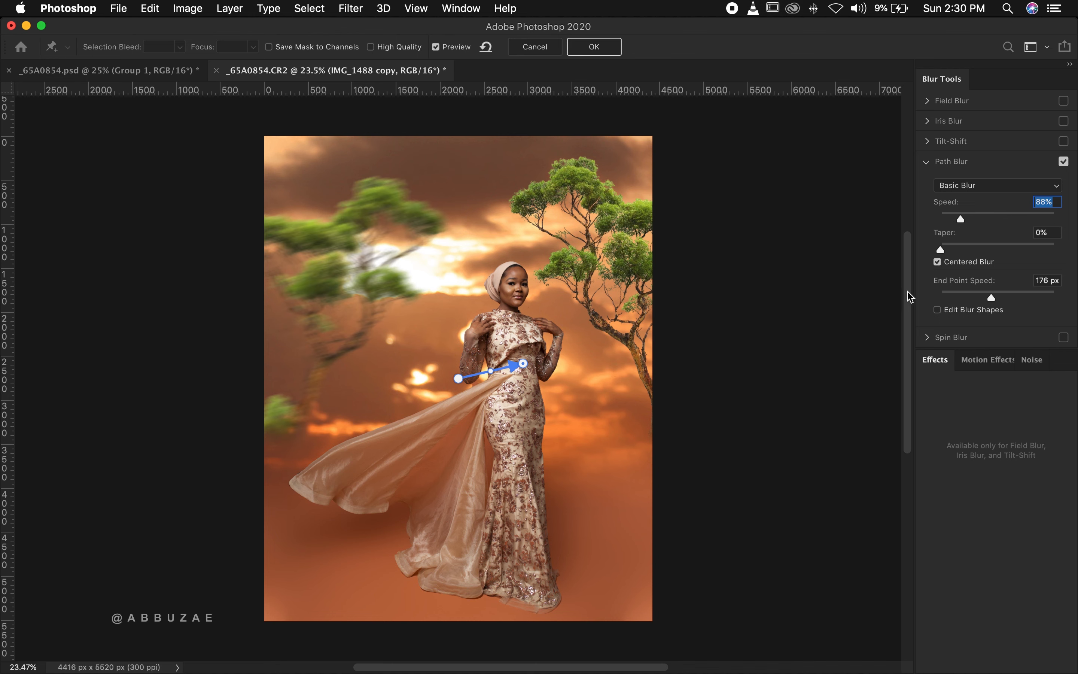
click(606, 53)
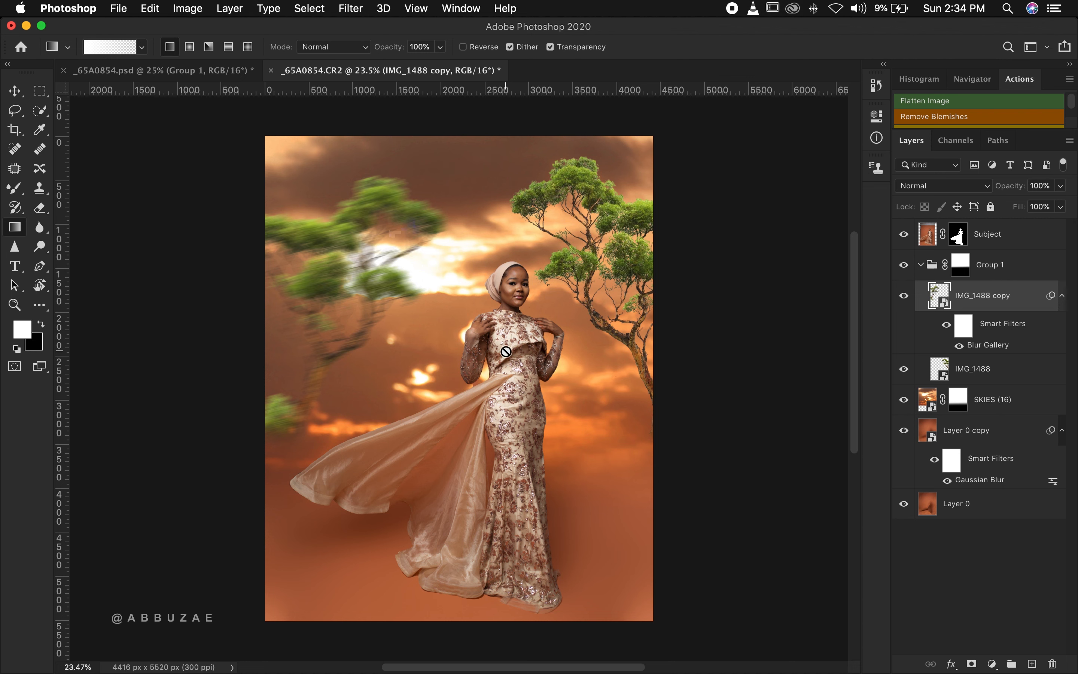
Fill the smart filter mask of IMG_1488 copy with black to hide its Path Blur.
click(965, 328)
key(x)
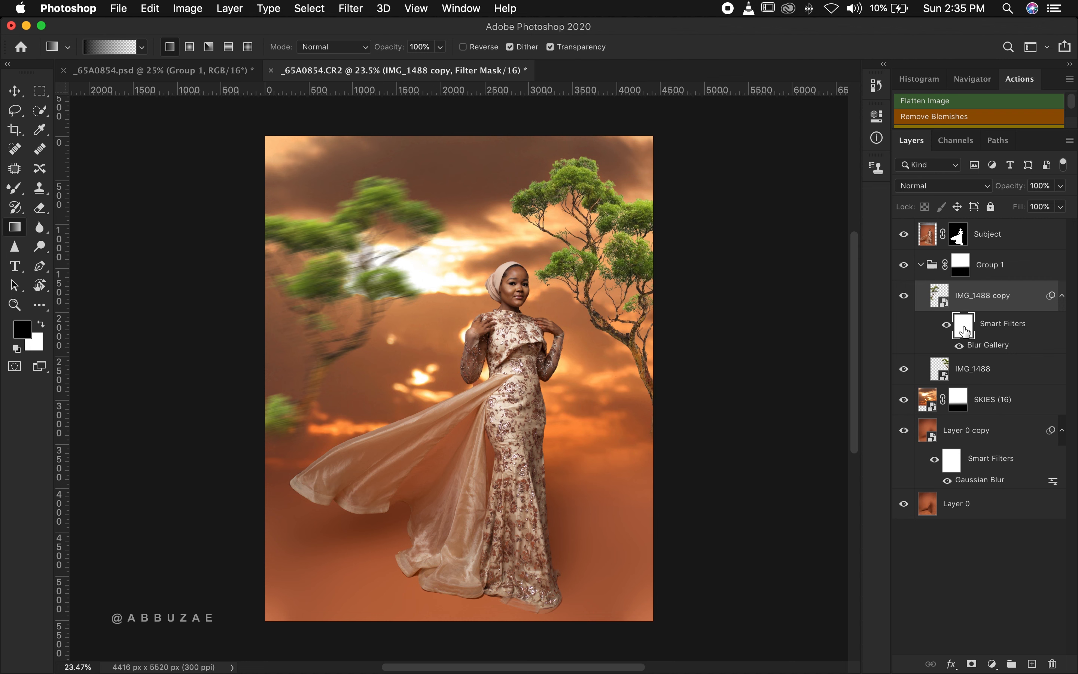
key(alt+BackSpace)
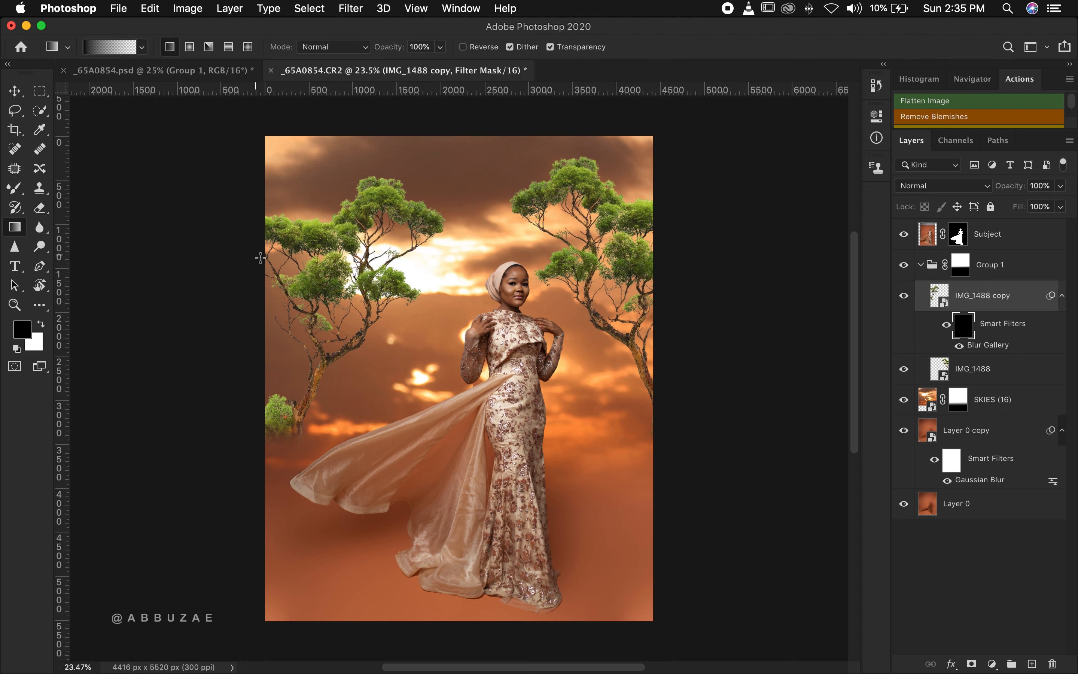
Paint white with an 800 px Brush on the IMG_1488 copy filter mask over parts of the left tree's foliage and branches.
click(14, 191)
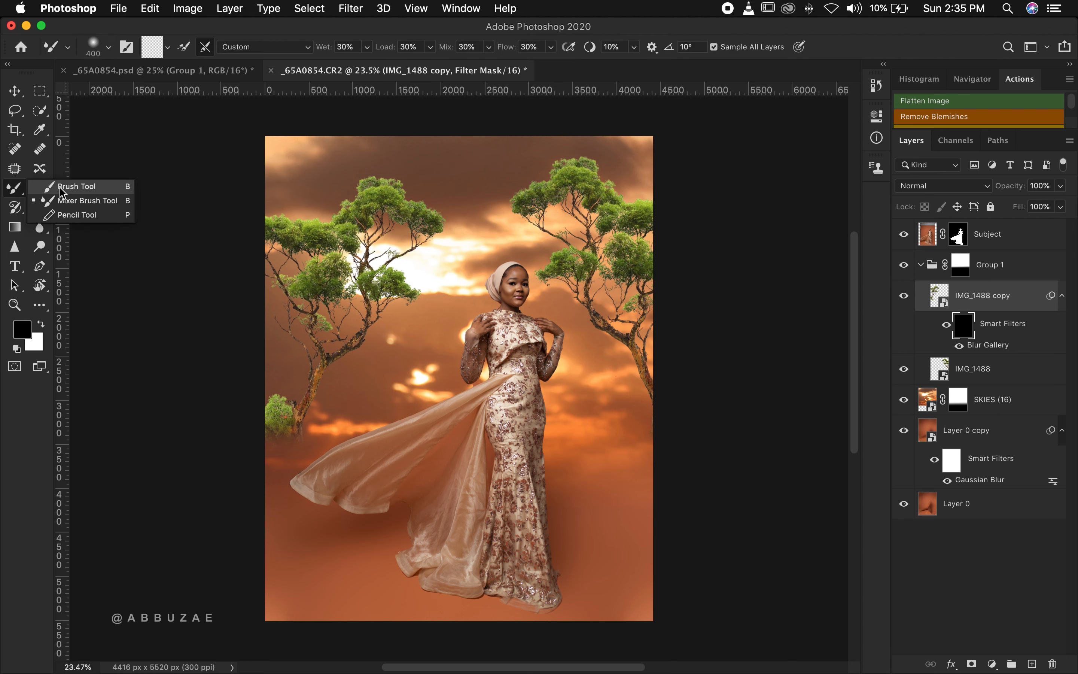
click(76, 186)
click(41, 325)
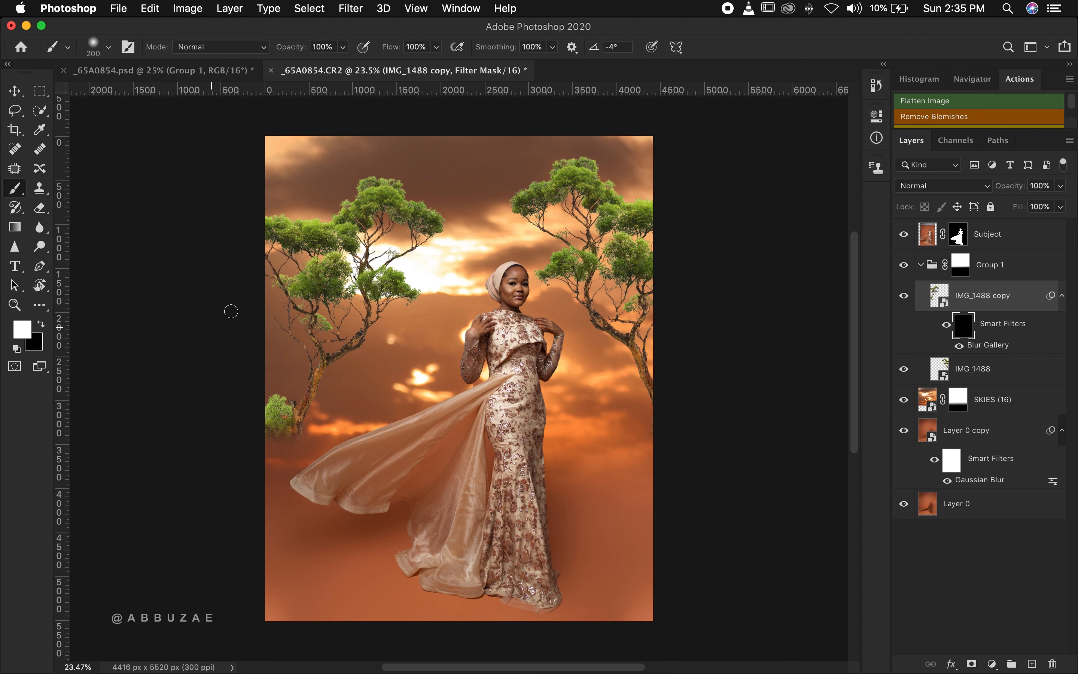
key(bracketright)
key(bracketright)
key(bracketright)
key(bracketright)
key(bracketright)
key(bracketright)
key(bracketright)
mouse_move(253, 258)
mouse_down()
mouse_move(279, 251)
mouse_move(248, 236)
mouse_up()
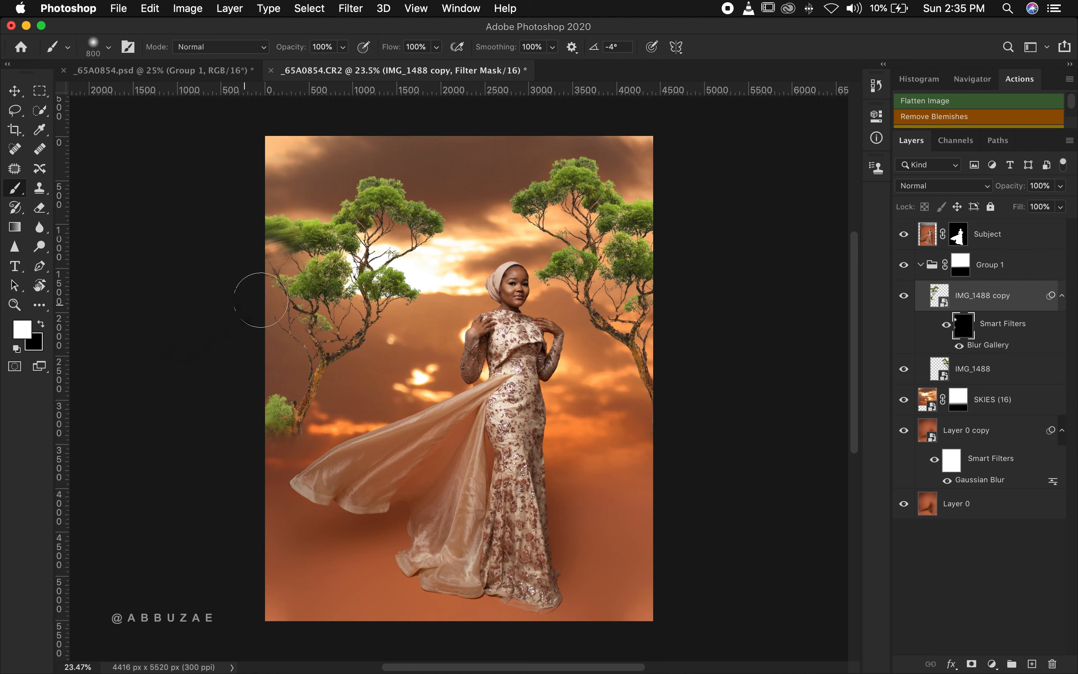
mouse_move(262, 299)
mouse_down()
mouse_move(298, 301)
mouse_move(191, 330)
mouse_move(284, 327)
mouse_move(304, 321)
mouse_move(212, 321)
mouse_move(294, 316)
mouse_move(340, 298)
mouse_move(408, 303)
mouse_move(341, 312)
mouse_up()
mouse_move(405, 211)
mouse_down()
mouse_move(387, 223)
mouse_move(400, 230)
mouse_move(392, 241)
mouse_move(374, 214)
mouse_move(405, 221)
mouse_move(404, 232)
mouse_move(356, 206)
mouse_up()
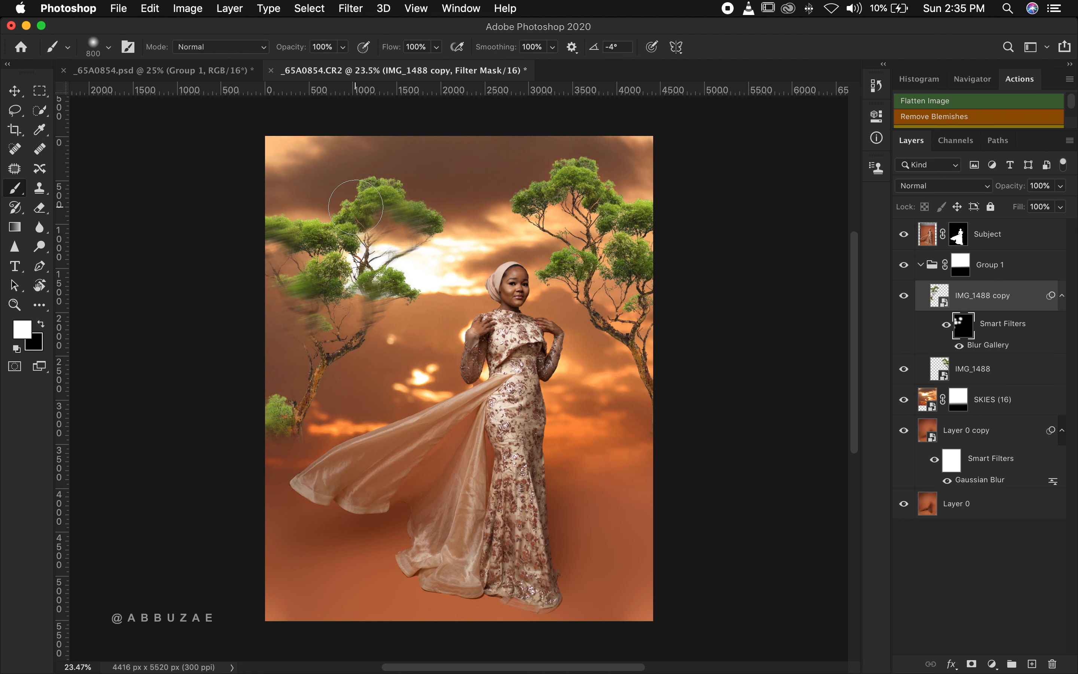
Apply a Path Blur to the IMG_1488 layer with a slightly longer path tilted upward to the right and a changed Speed.
click(1000, 373)
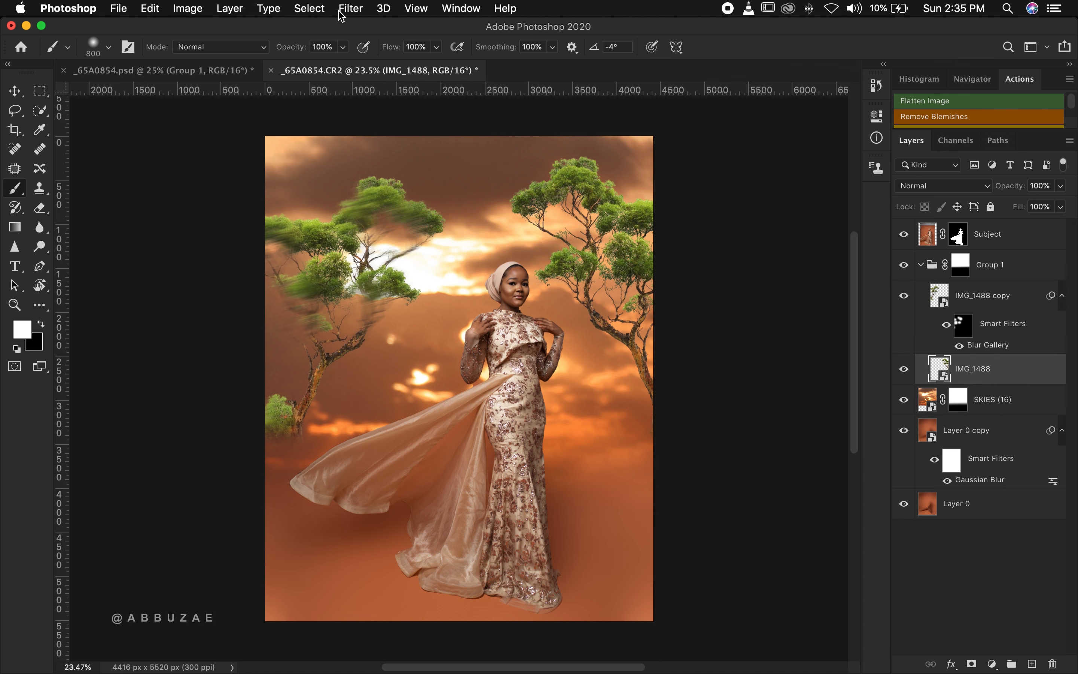
click(351, 10)
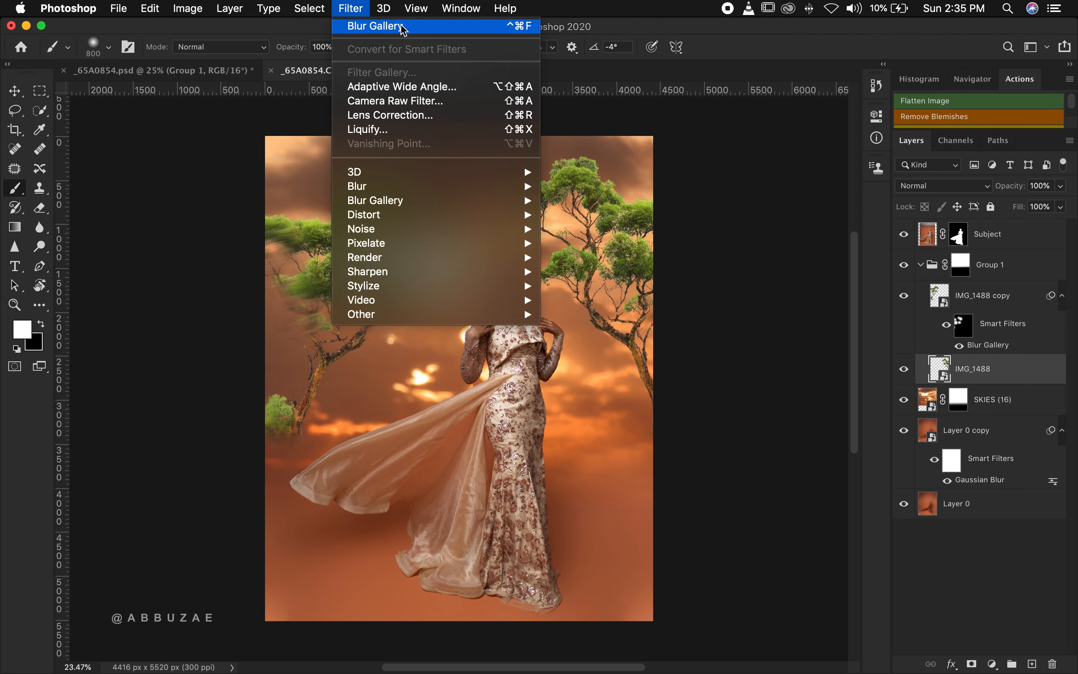
mouse_move(424, 201)
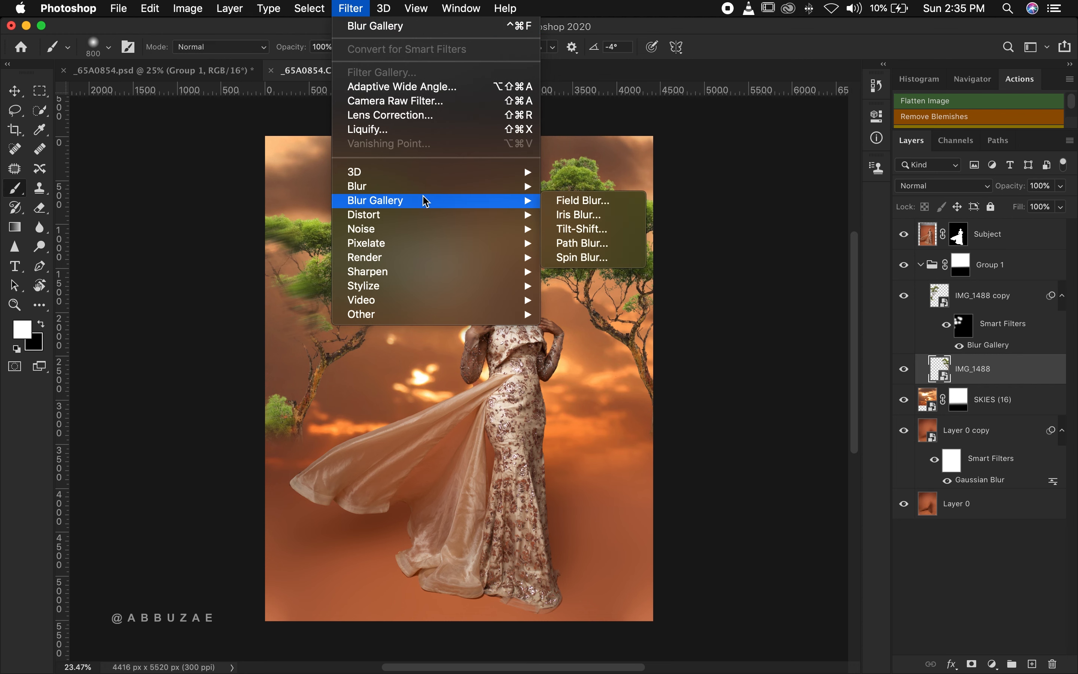
click(574, 244)
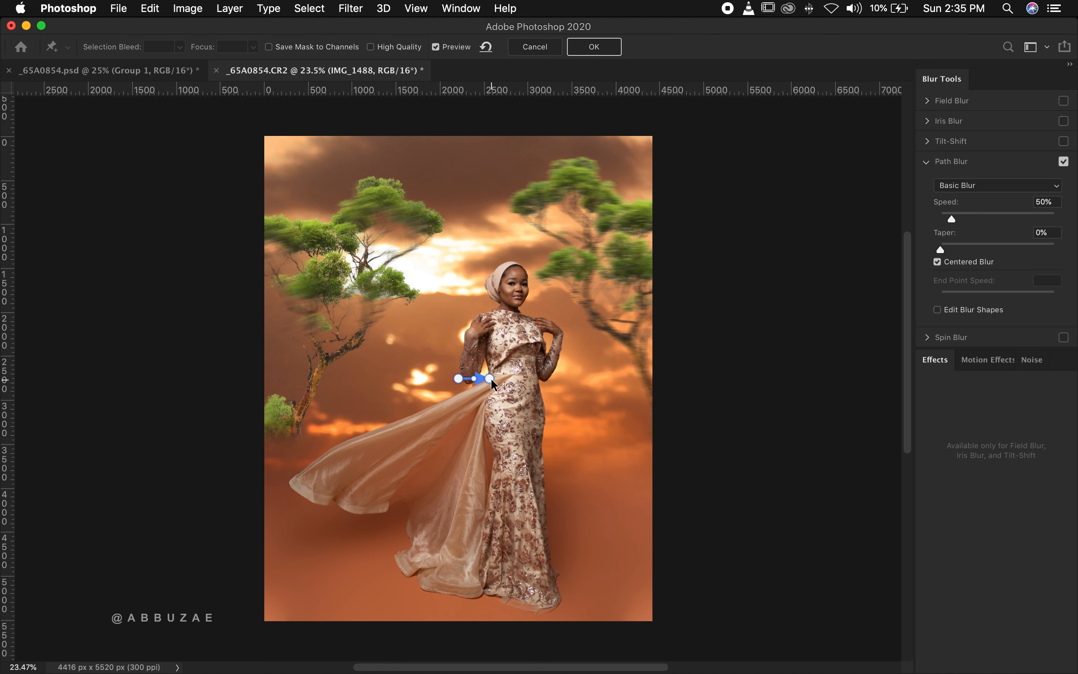
drag(489, 378, 506, 364)
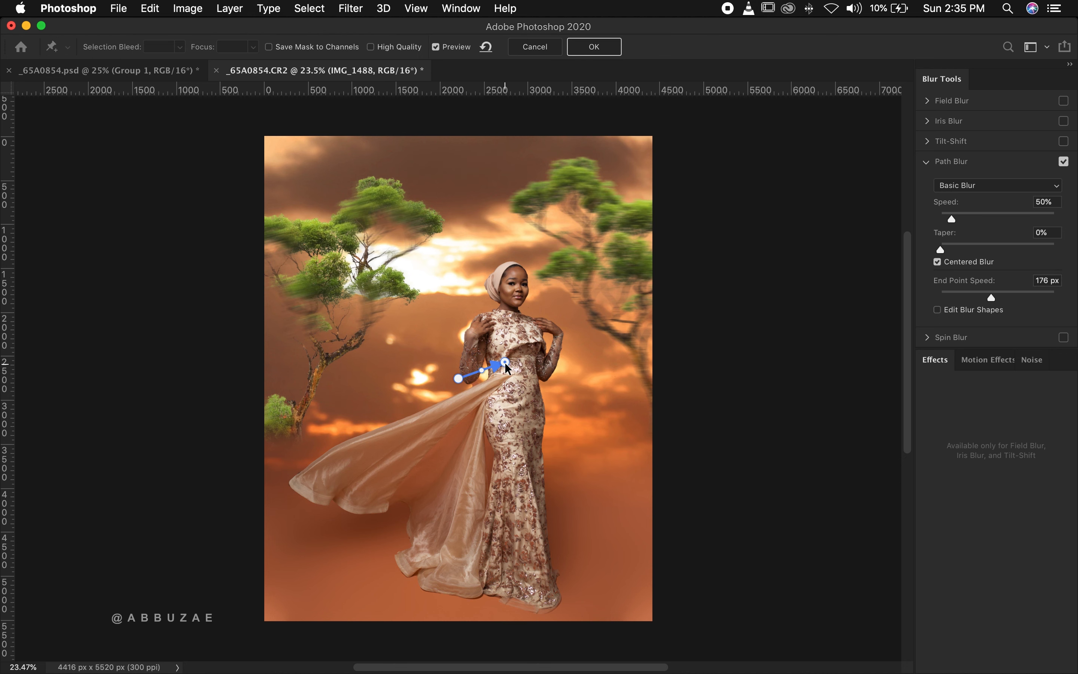
click(1049, 202)
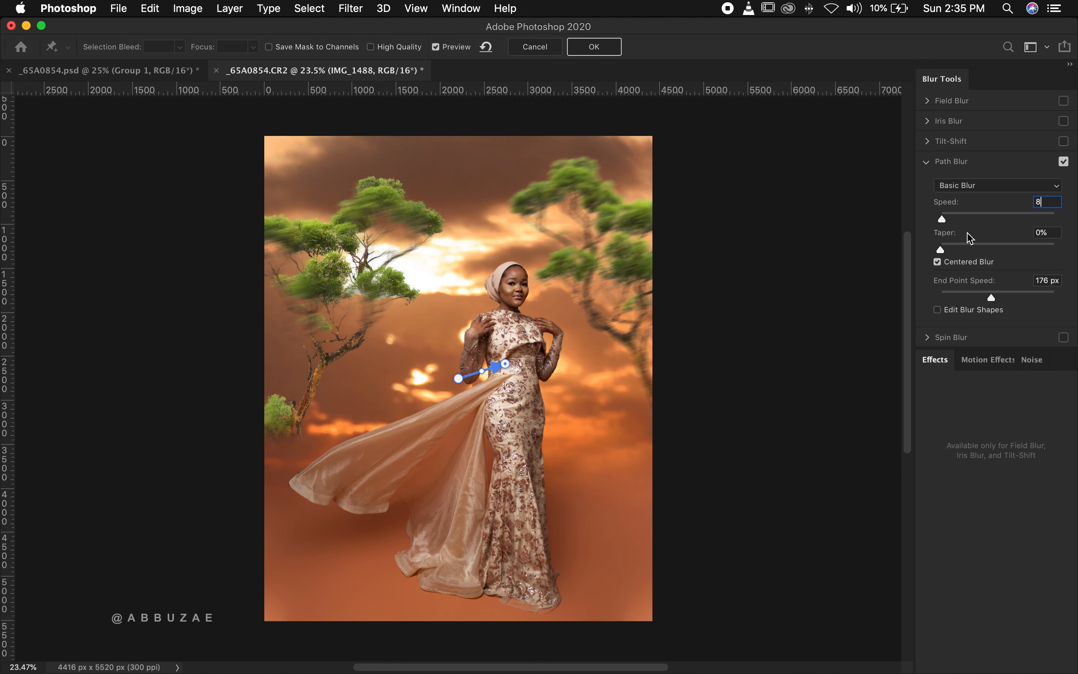
key(Return)
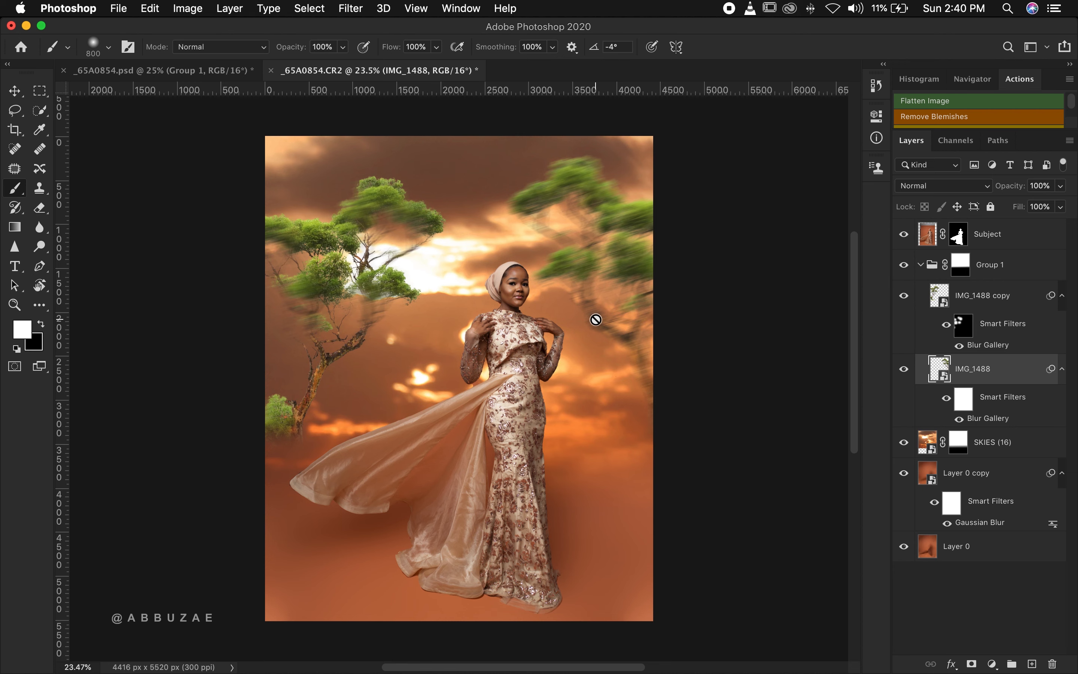
Invert the IMG_1488 filter mask to black and paint white over parts of the right tree's outer foliage and branches.
click(967, 408)
key(super+i)
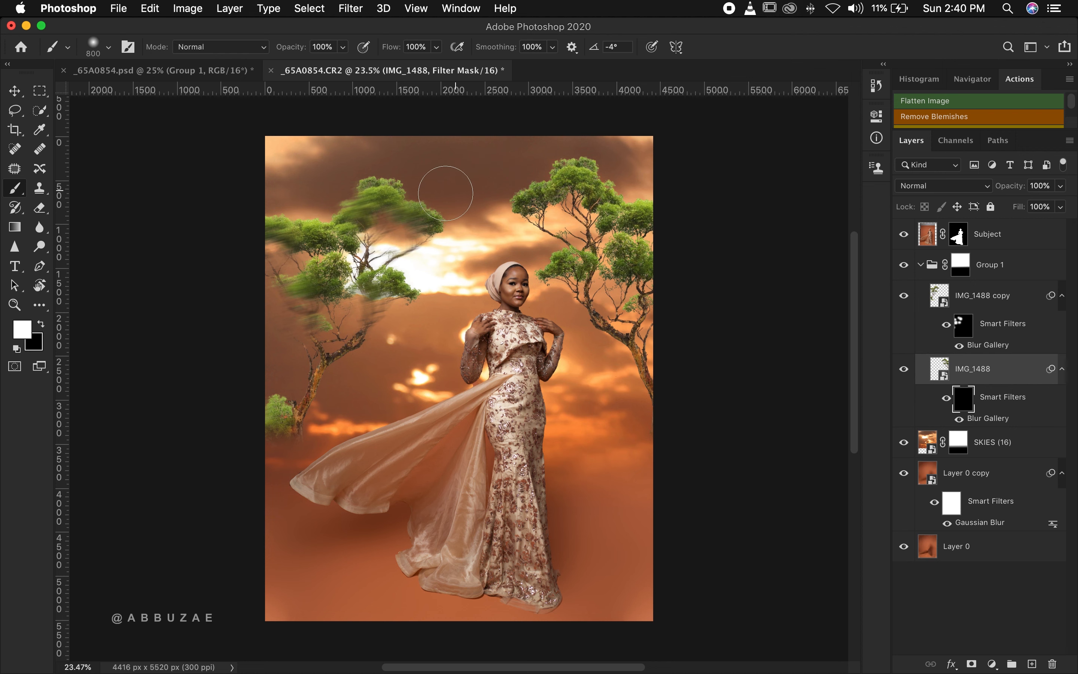
drag(516, 209, 520, 206)
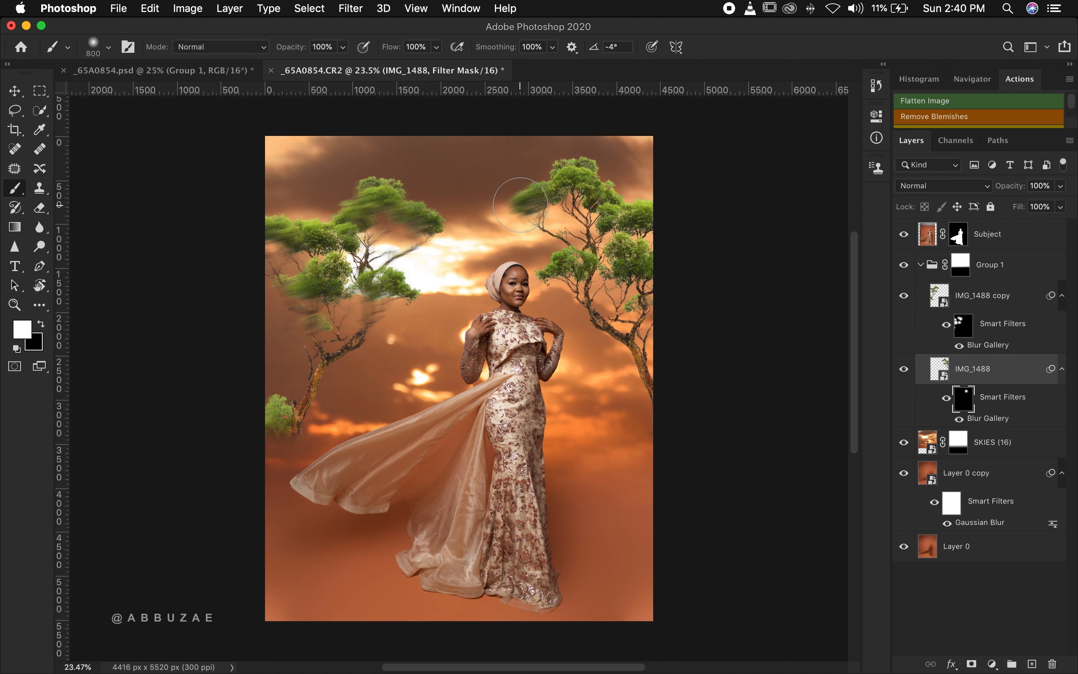
click(552, 280)
drag(564, 305, 582, 331)
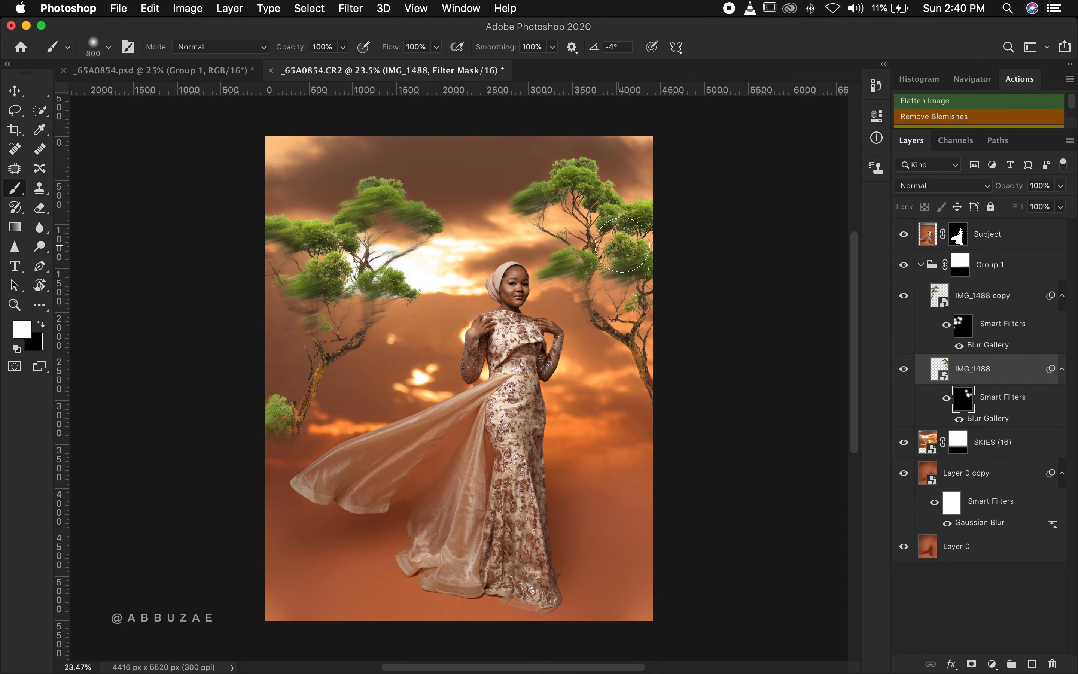
click(603, 218)
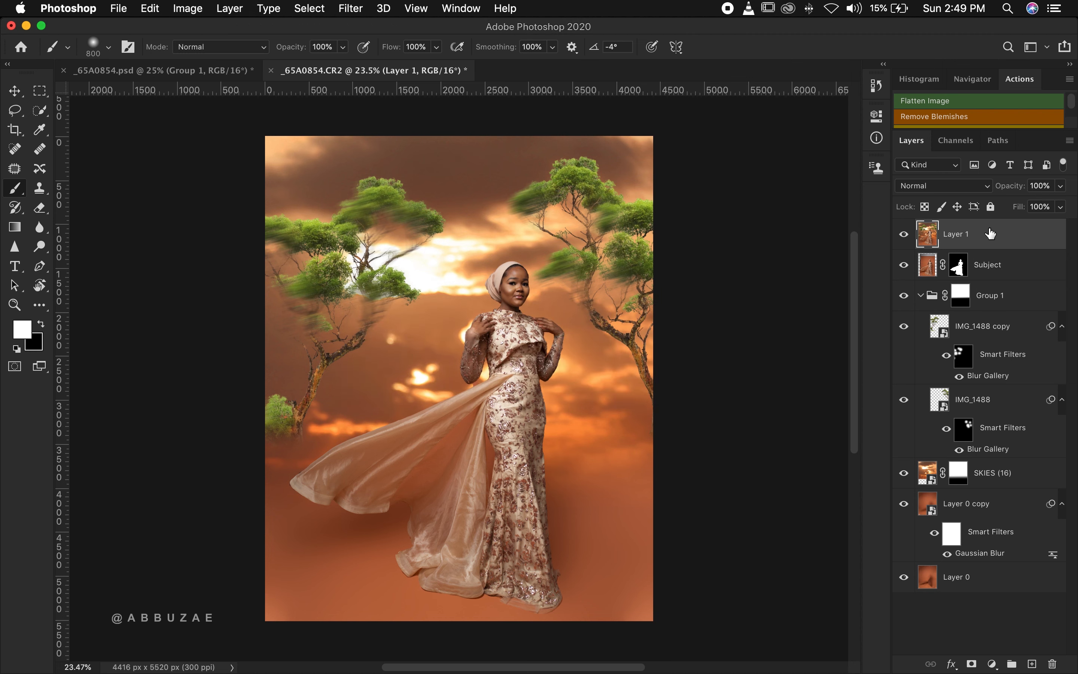
Start a Path Blur on Layer 1 and bend its path into an arch over the flowing train, ending below the lower hem.
click(358, 9)
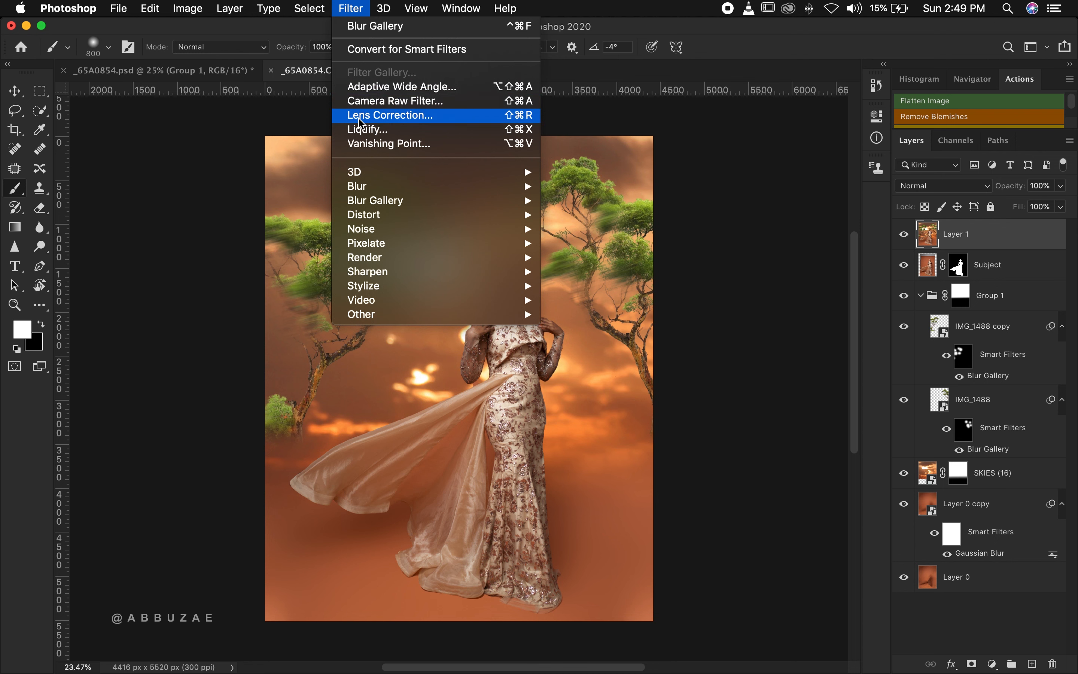
mouse_move(391, 203)
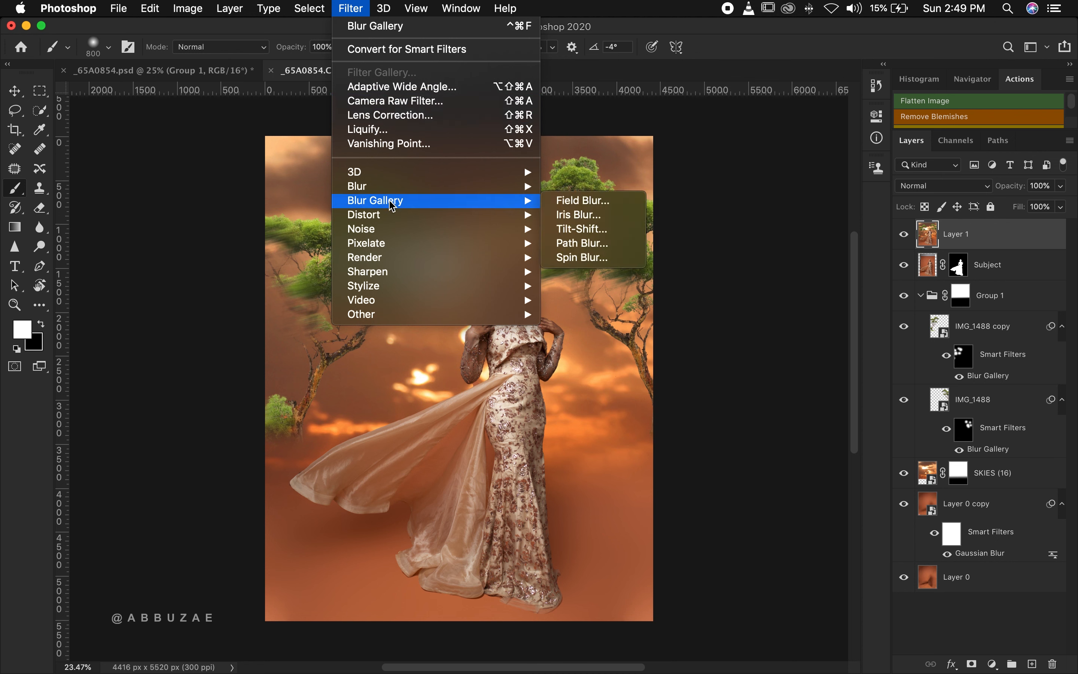
click(565, 244)
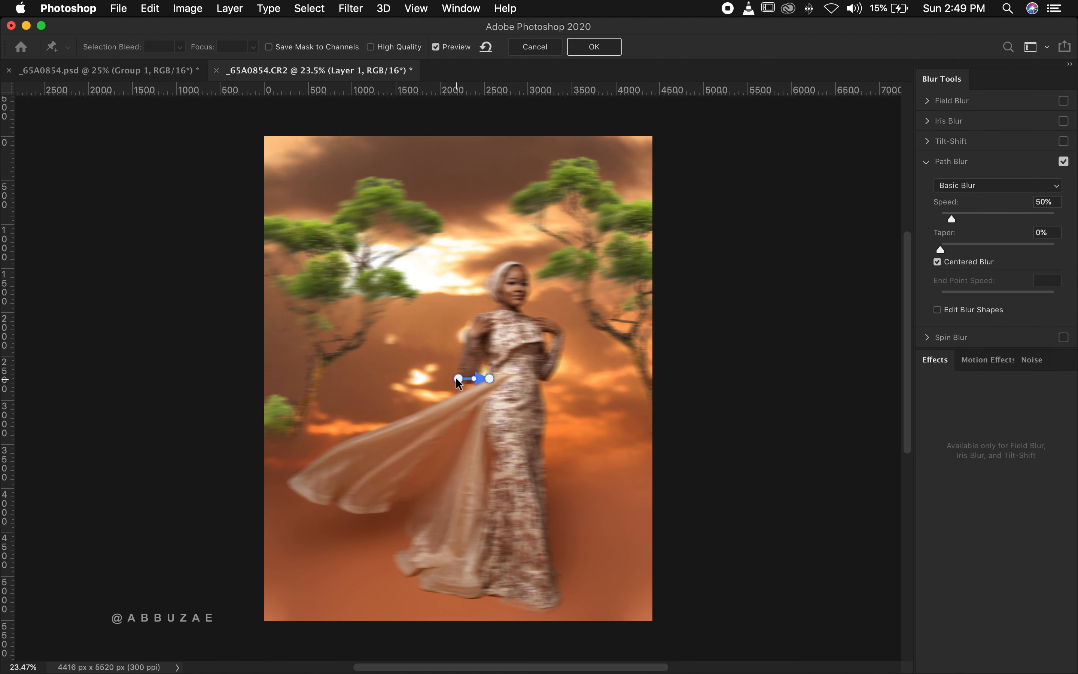
drag(458, 379, 275, 482)
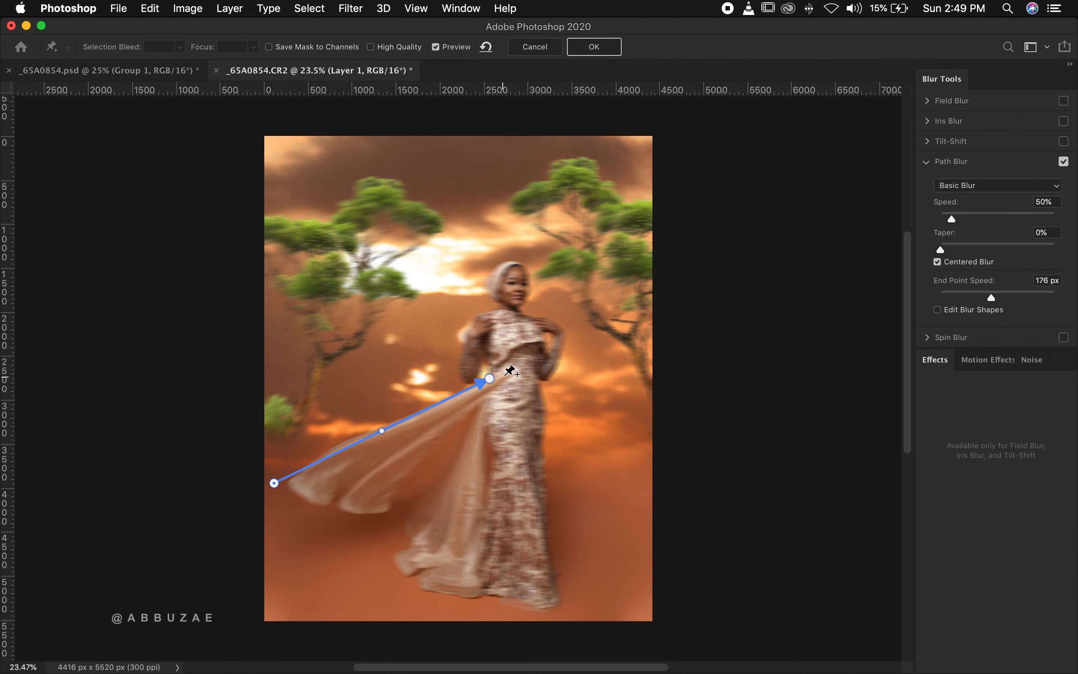
drag(490, 379, 440, 580)
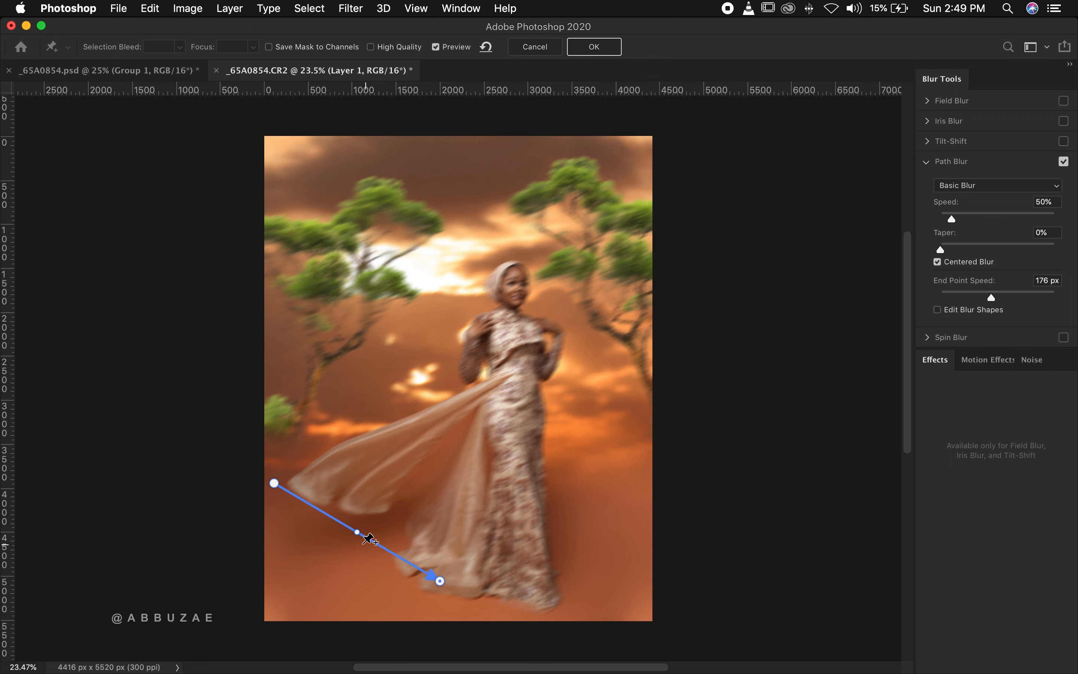
drag(360, 530, 463, 430)
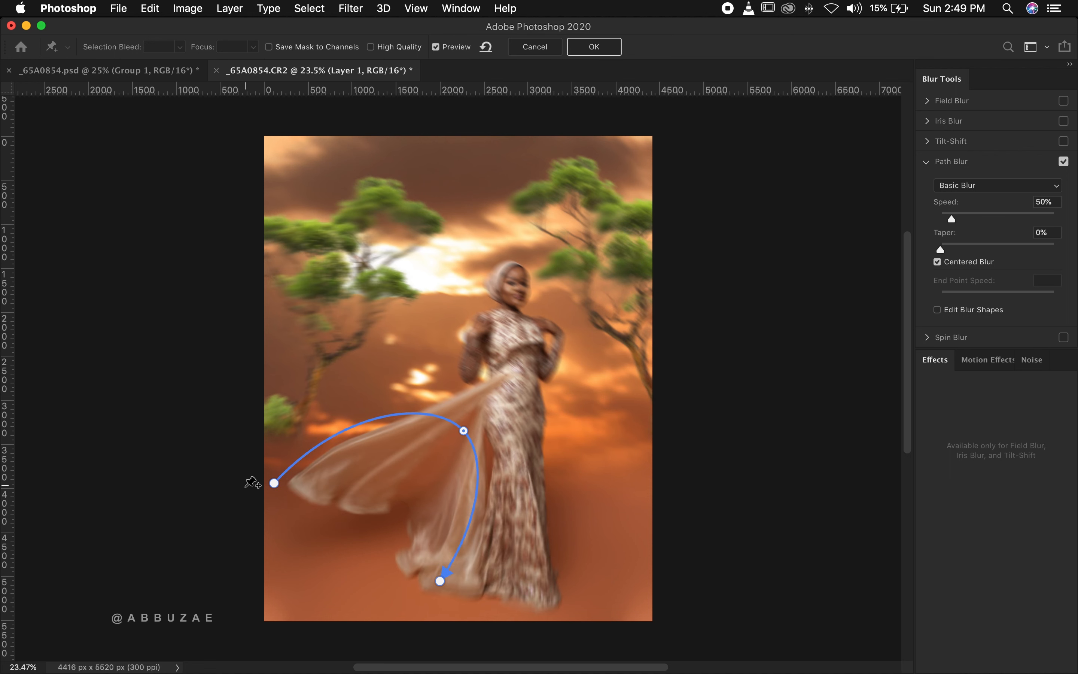
drag(275, 483, 251, 532)
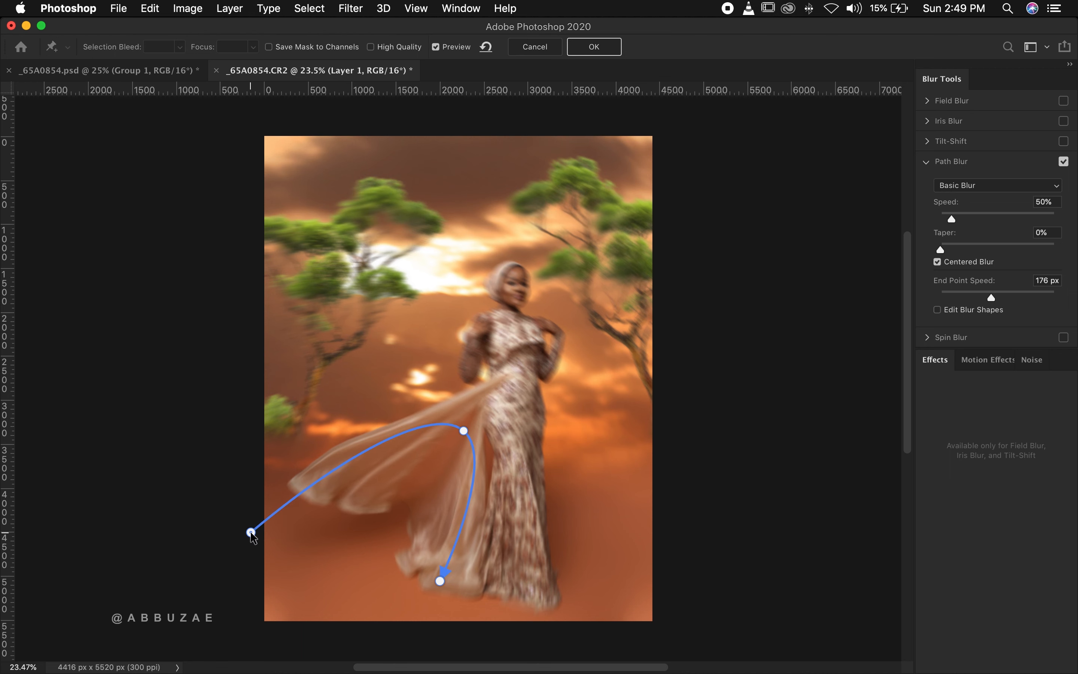
click(440, 583)
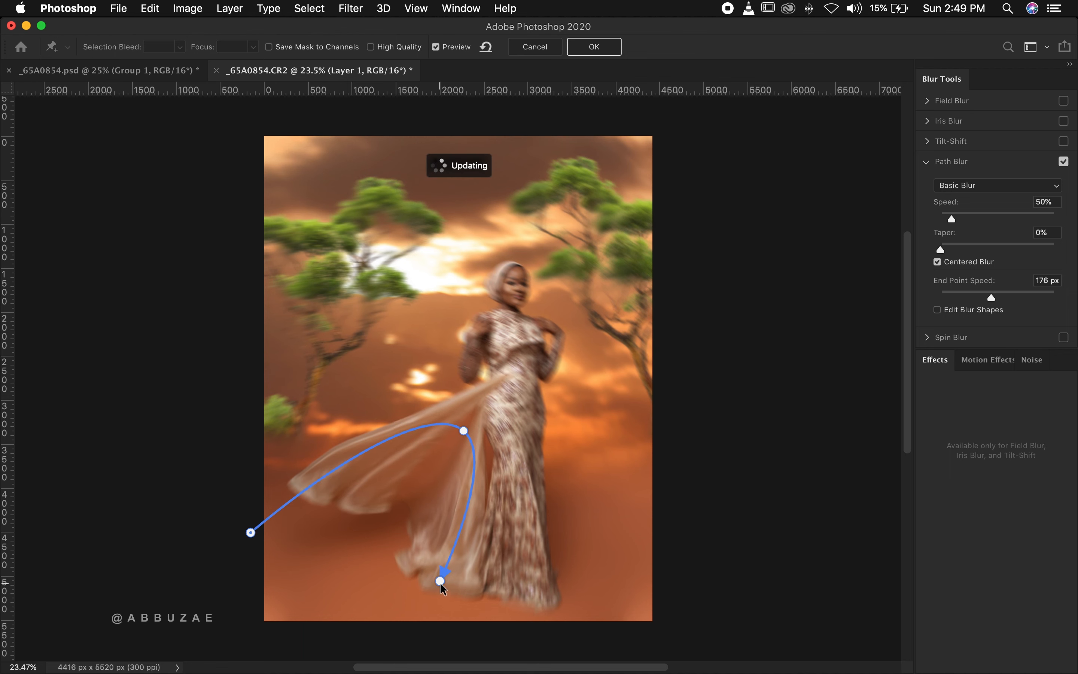
drag(417, 610, 405, 614)
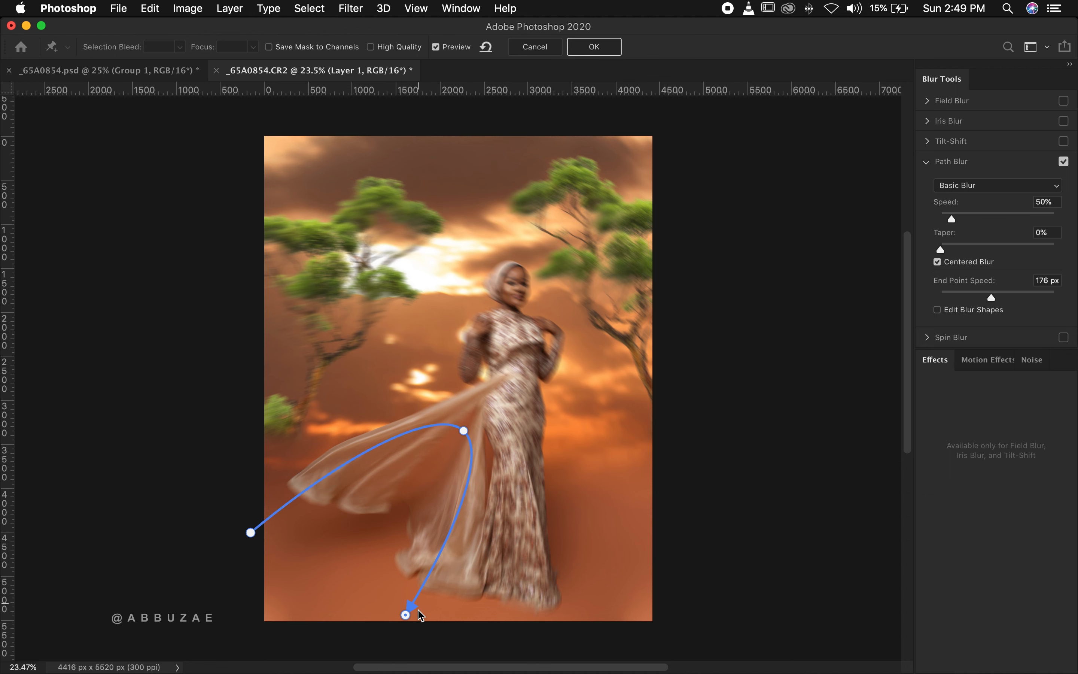
Set the Path Blur Speed to about 180% and apply the filter to Layer 1.
click(973, 218)
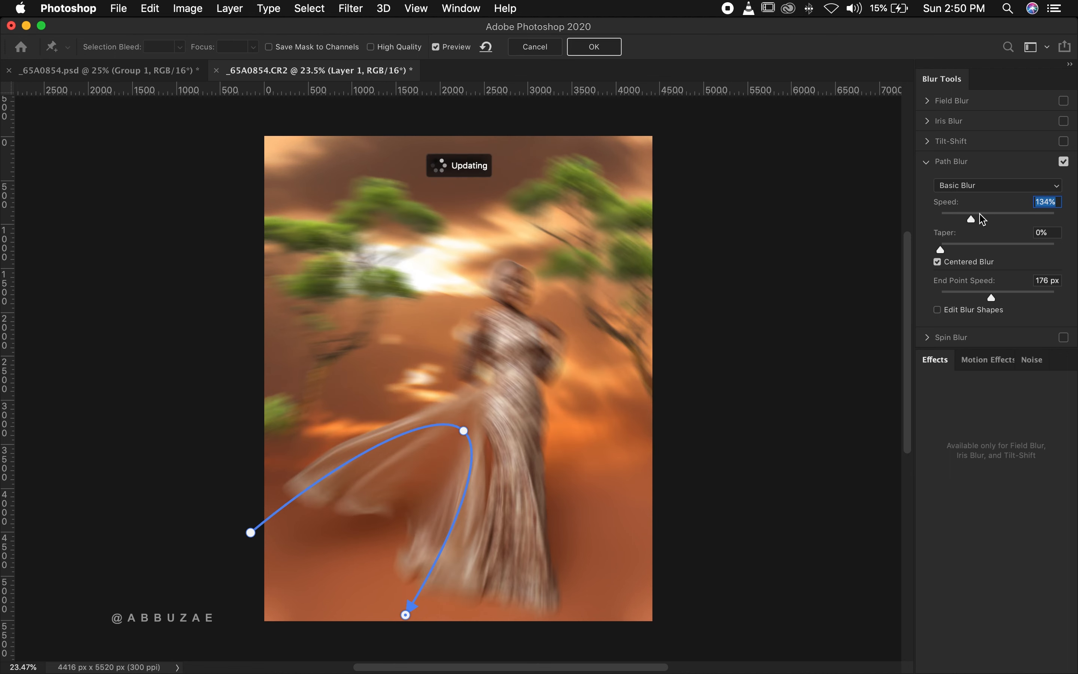
click(984, 219)
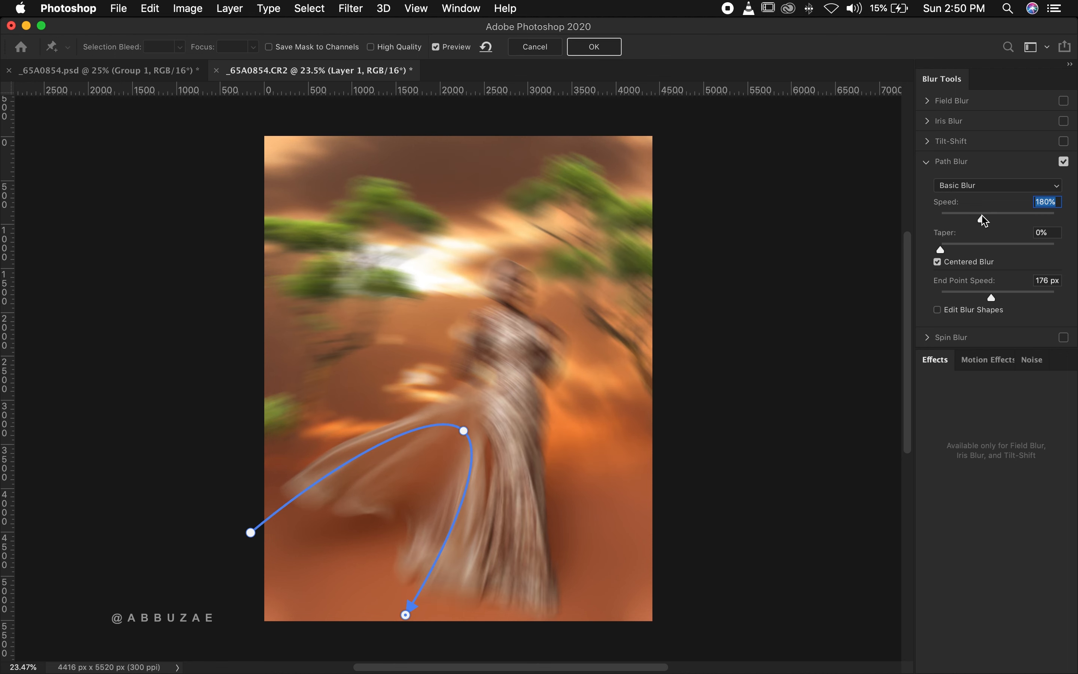
drag(983, 220, 981, 219)
click(595, 49)
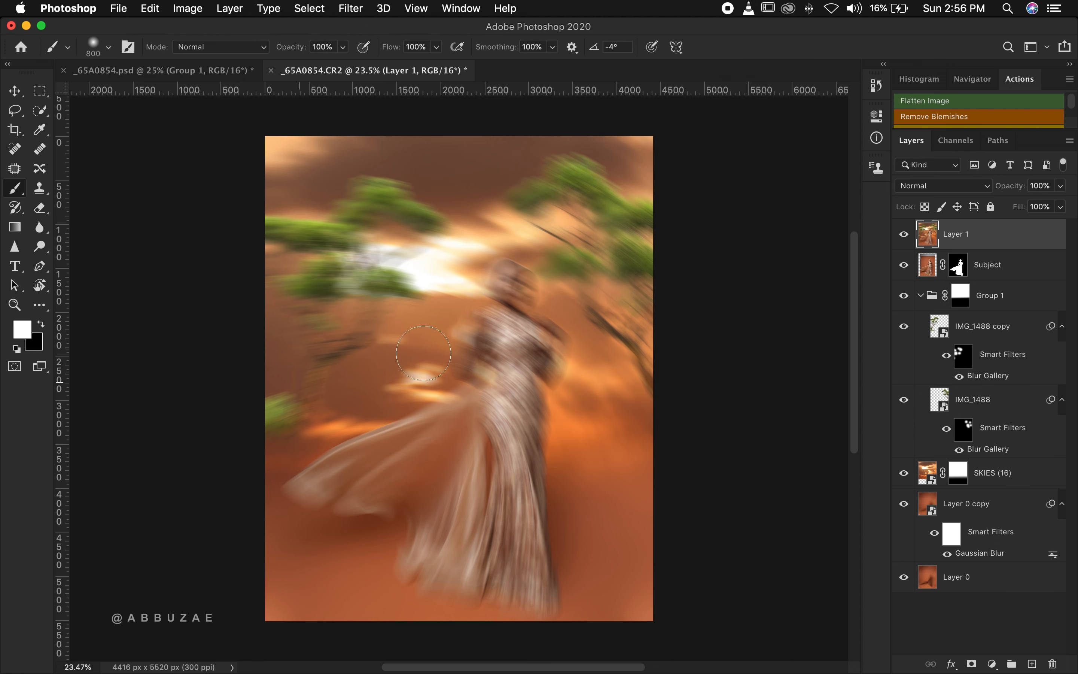
Add a layer mask to Layer 1 and fill it with black to hide the blurred version.
click(971, 664)
key(x)
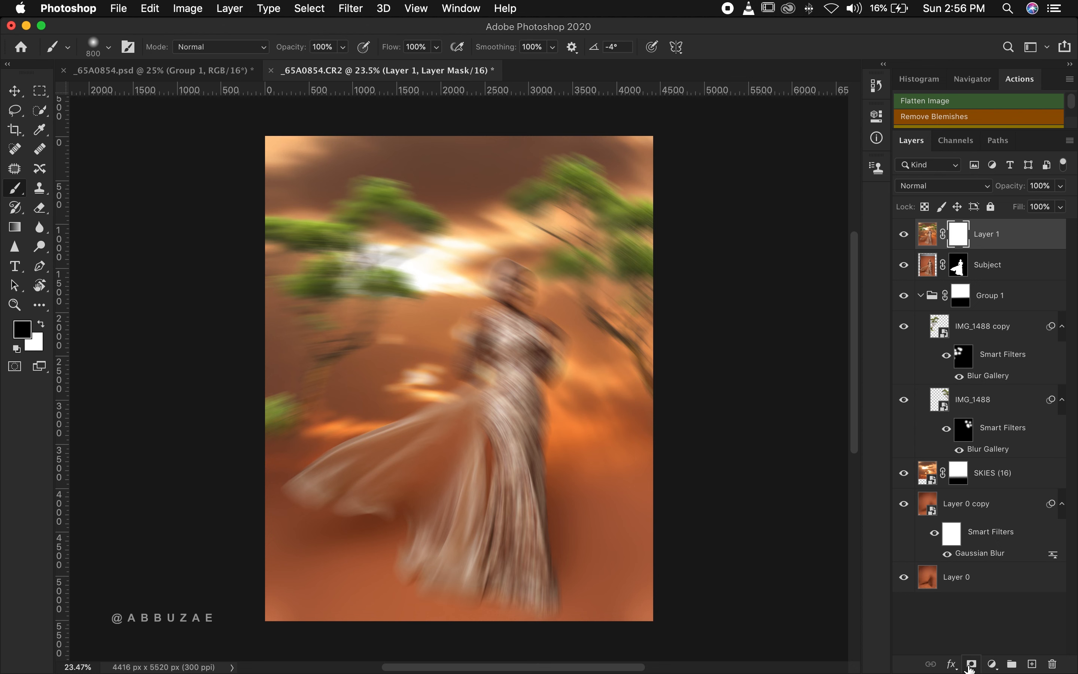
key(alt+BackSpace)
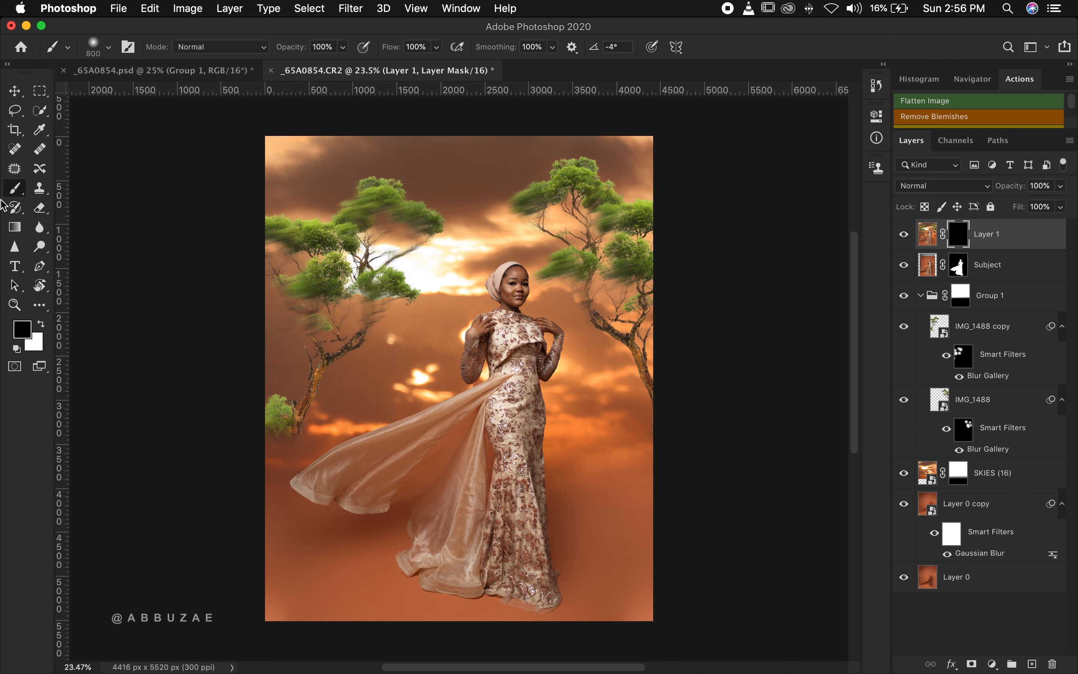
Paint white on the Layer 1 mask over the flowing train and lower hem, enlarging the Brush from 800 to 1200 px.
key(x)
mouse_move(439, 427)
mouse_down()
mouse_move(256, 539)
mouse_move(354, 474)
mouse_move(281, 514)
mouse_up()
key(bracketright)
key(bracketright)
key(bracketright)
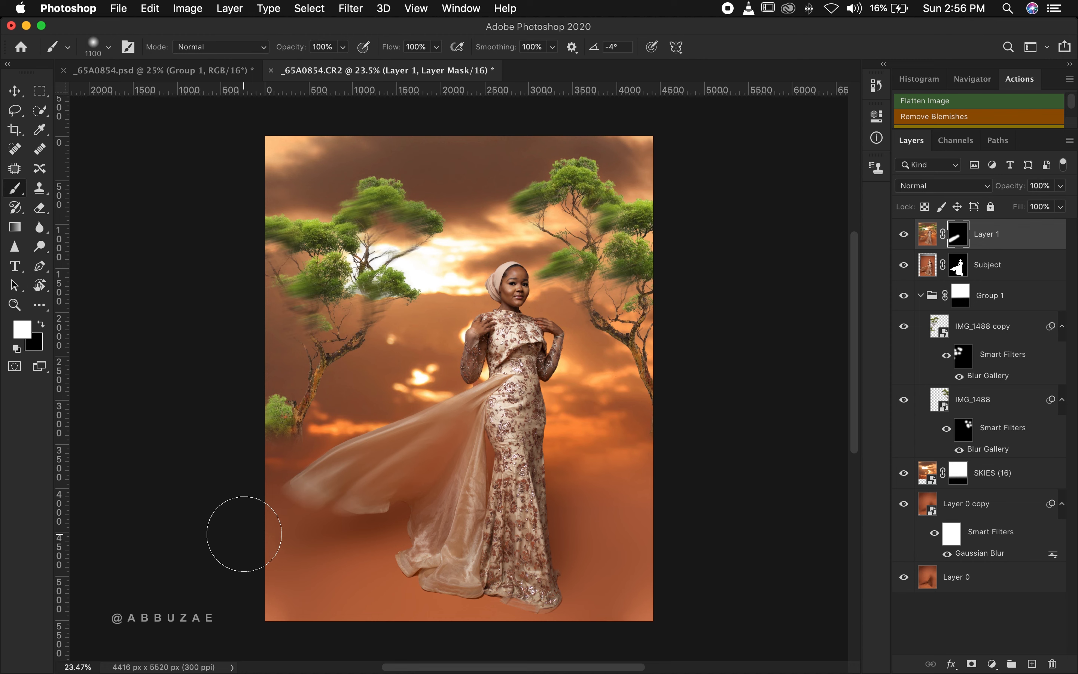
mouse_move(406, 482)
mouse_down()
mouse_move(340, 512)
mouse_move(291, 551)
mouse_up()
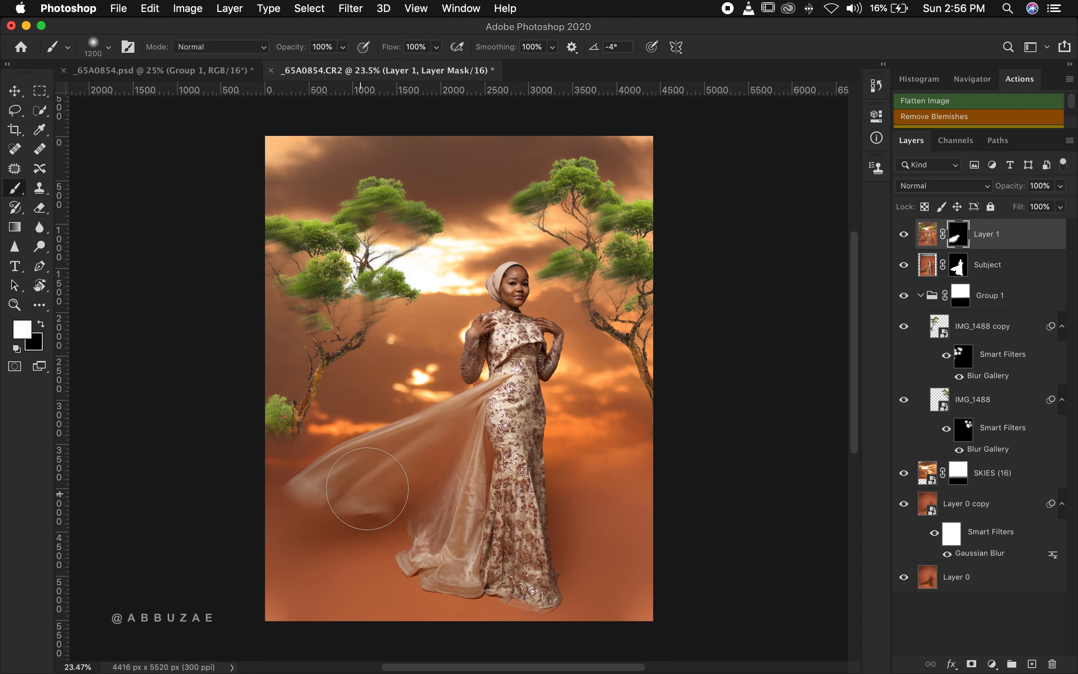
drag(375, 473, 247, 507)
mouse_move(448, 527)
mouse_down()
mouse_move(470, 467)
mouse_move(460, 464)
mouse_move(430, 554)
mouse_move(389, 601)
mouse_move(354, 621)
mouse_up()
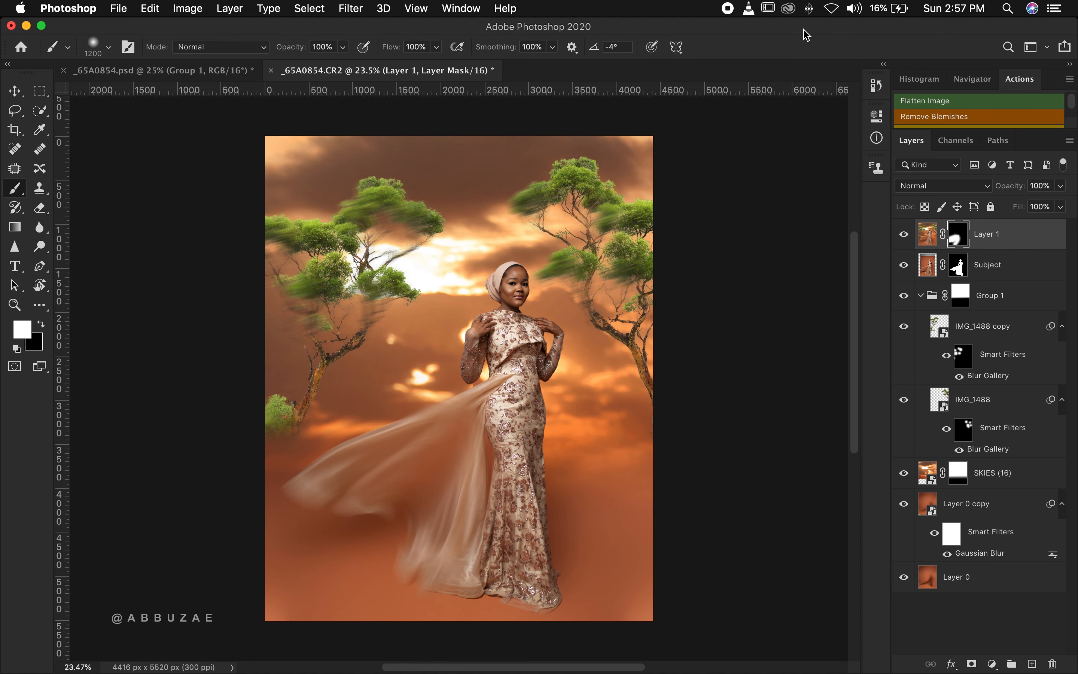
Place Orange_1.png from the T folder into the _65A0854.CR2 composite.
drag(806, 35, 198, 45)
drag(540, 49, 862, 46)
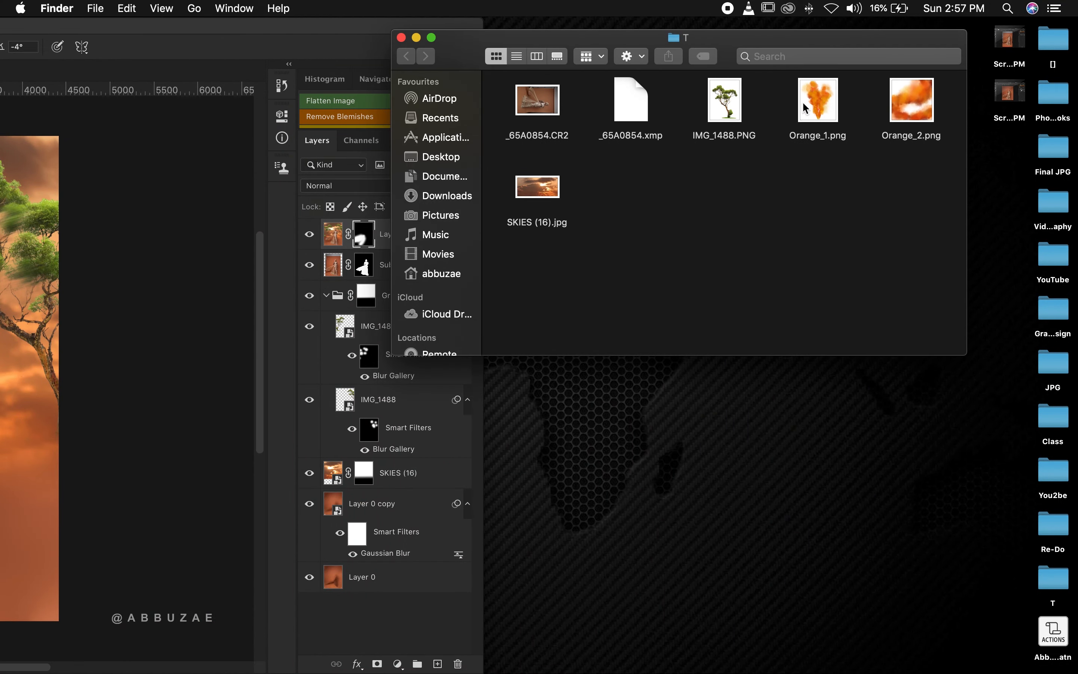
drag(804, 107, 106, 320)
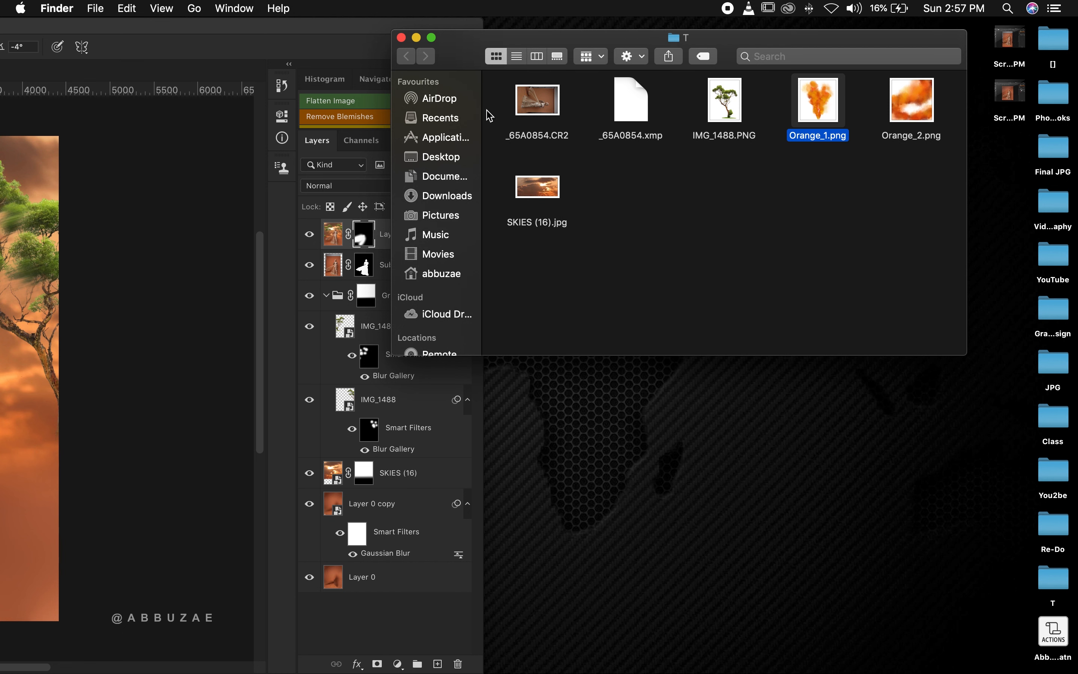
drag(818, 100, 22, 267)
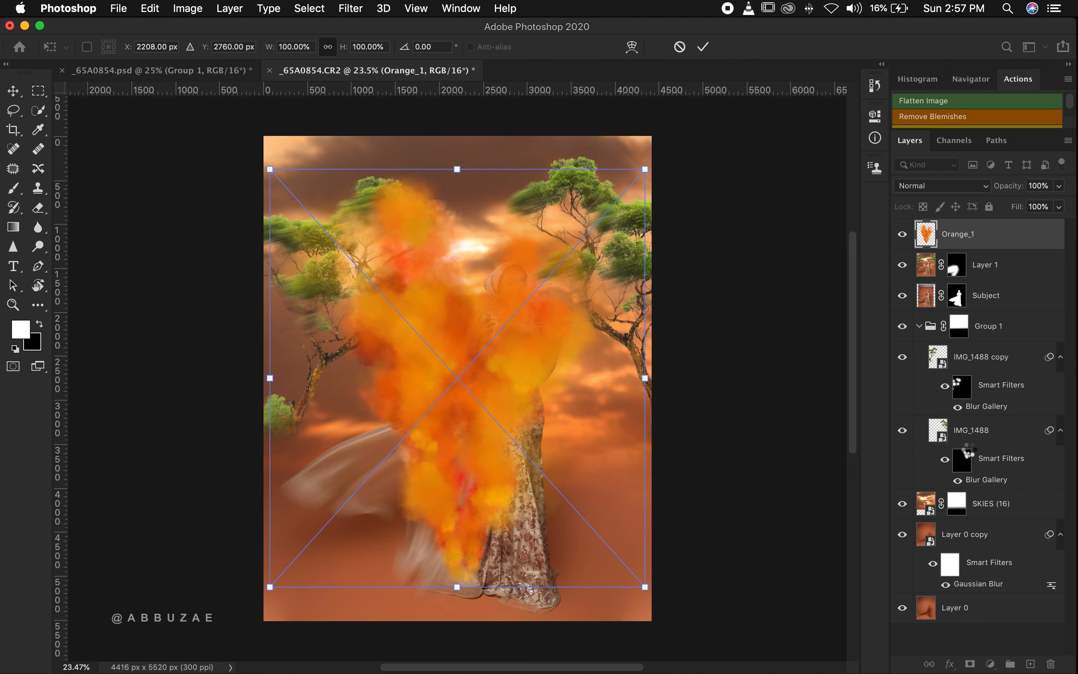
Move the Orange_1 layer into Group 1, between IMG_1488 copy and IMG_1488.
mouse_move(976, 443)
mouse_down()
mouse_move(963, 444)
mouse_move(965, 488)
mouse_move(966, 464)
mouse_up()
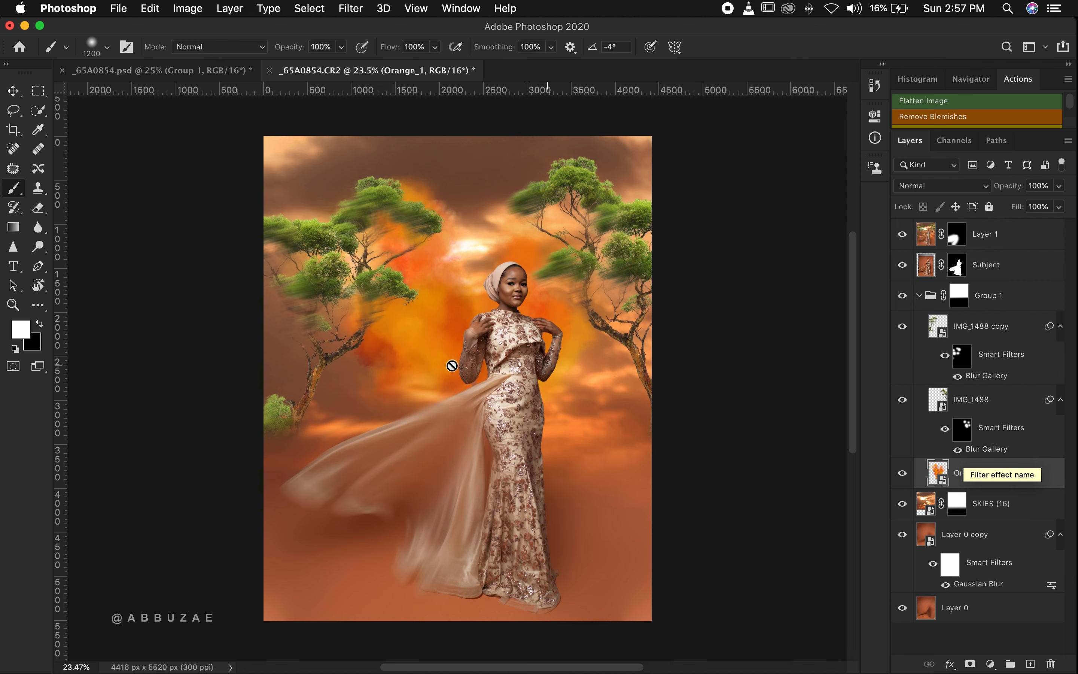
key(v)
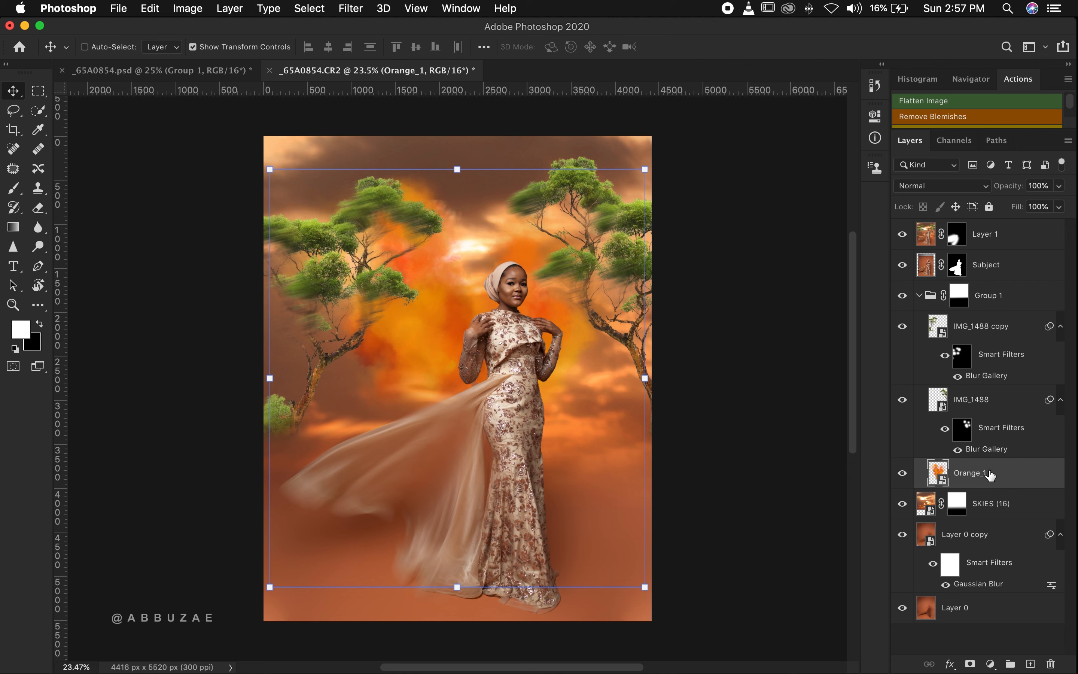
drag(990, 475, 978, 363)
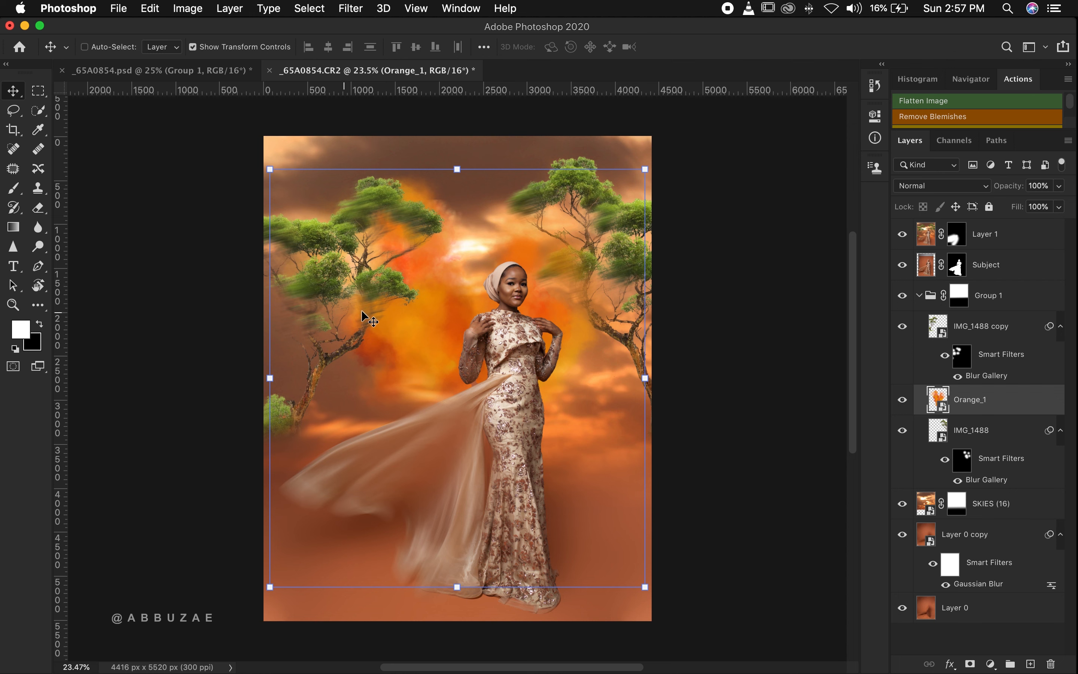
Rotate the Orange_1 smoke clockwise and position it behind the left tree, partly beyond the canvas edge.
drag(391, 337, 317, 295)
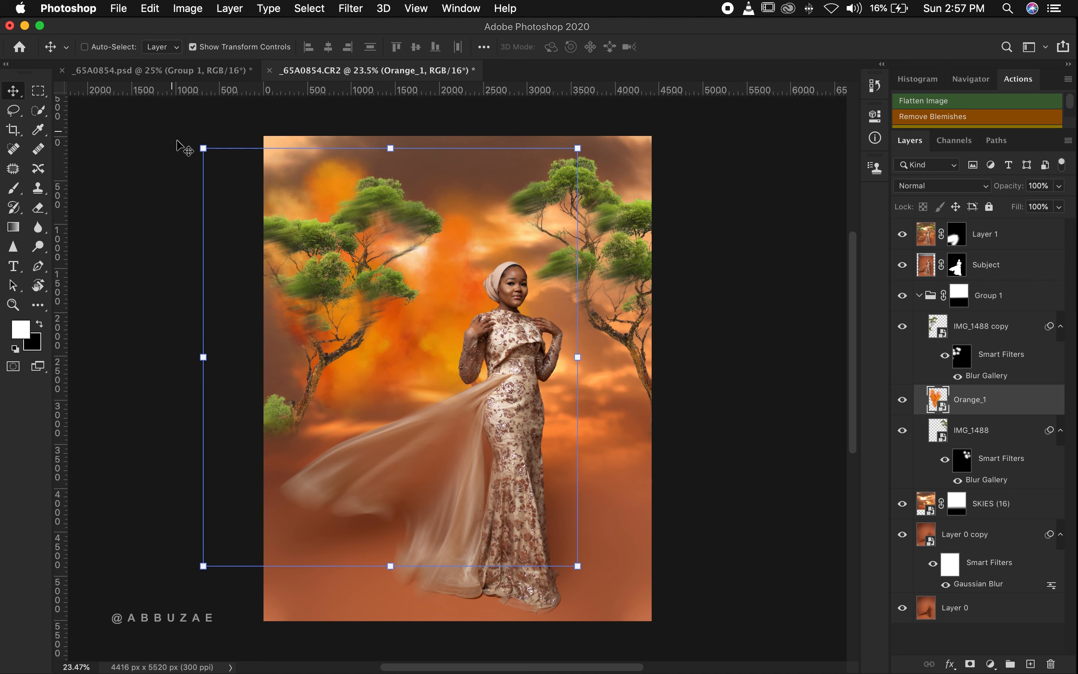
drag(583, 578, 499, 629)
drag(385, 338, 346, 331)
key(Return)
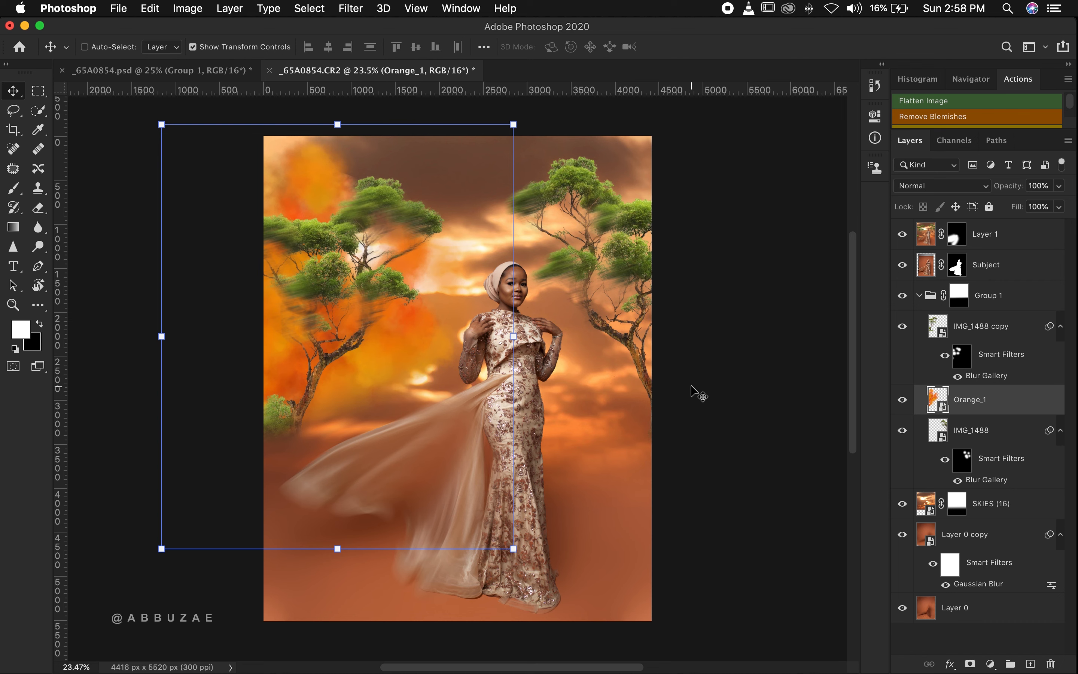
Duplicate the Orange_1 layer and flip the copy horizontally.
key(super+j)
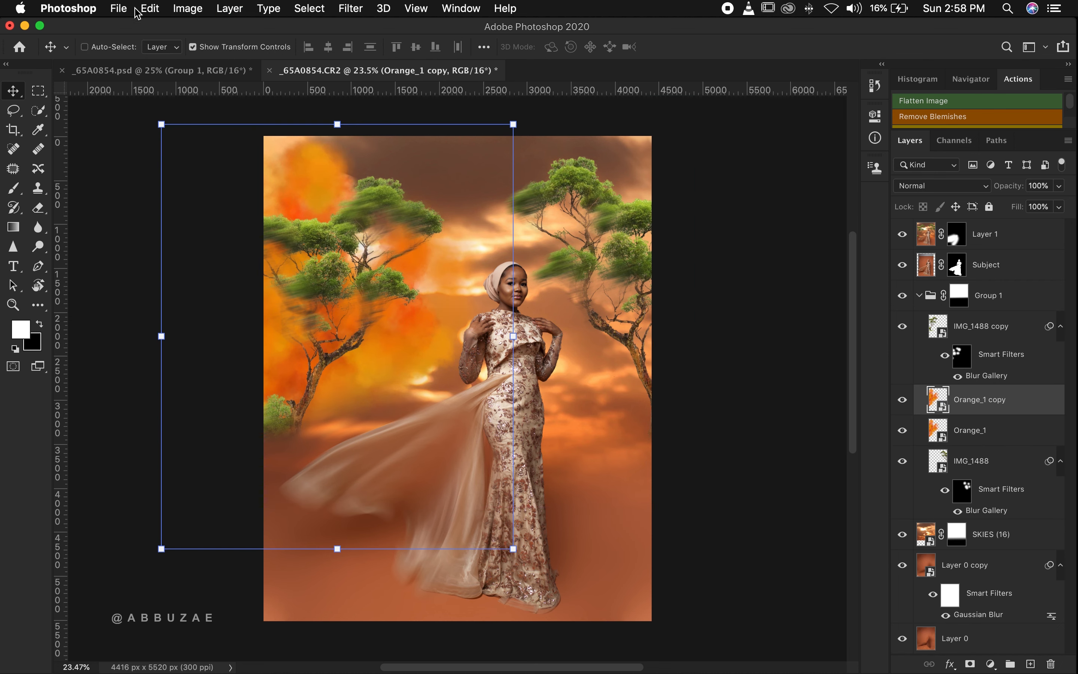
click(148, 8)
mouse_move(189, 357)
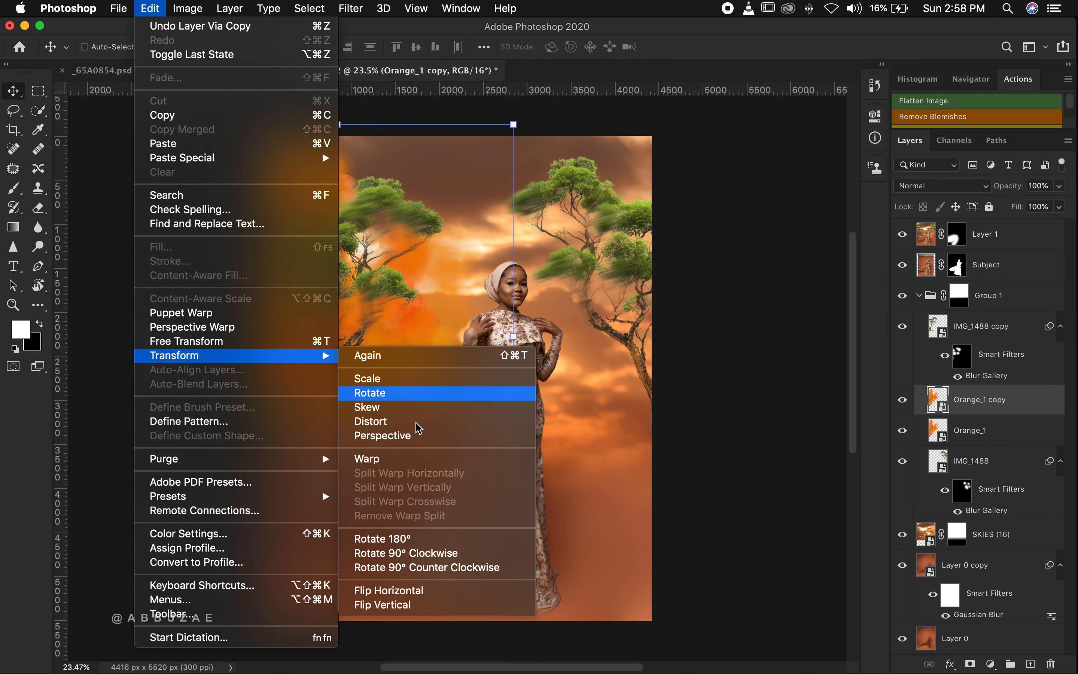
click(399, 591)
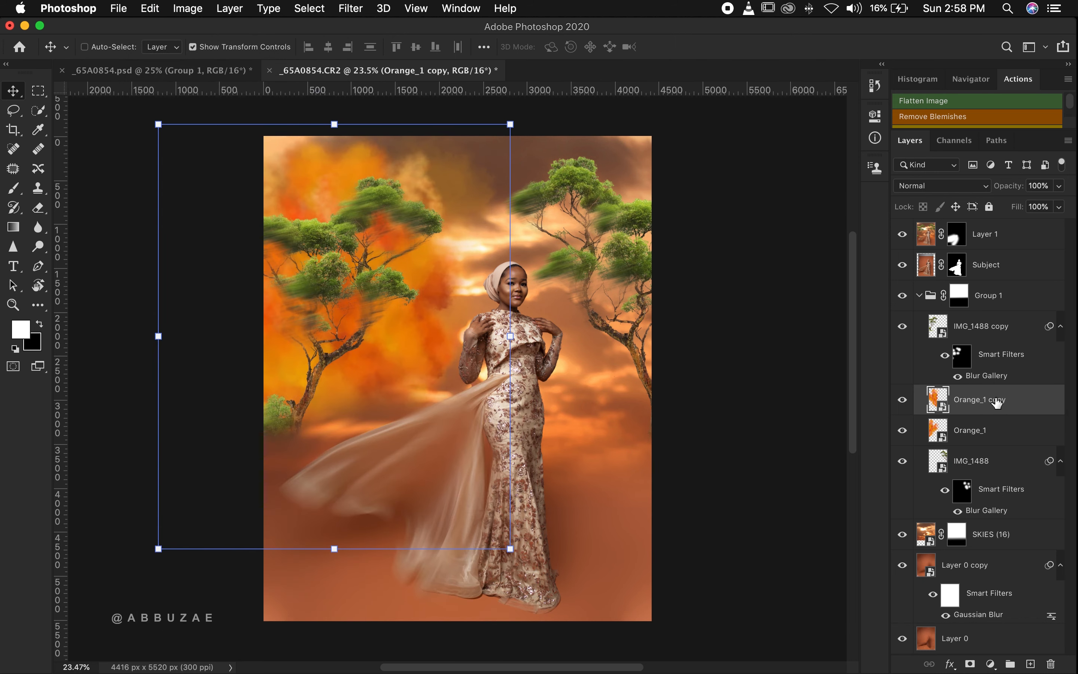
Move Orange_1 copy to the top of the layer stack and position its smoke over the lower right of the image beside the dress.
drag(998, 403, 992, 320)
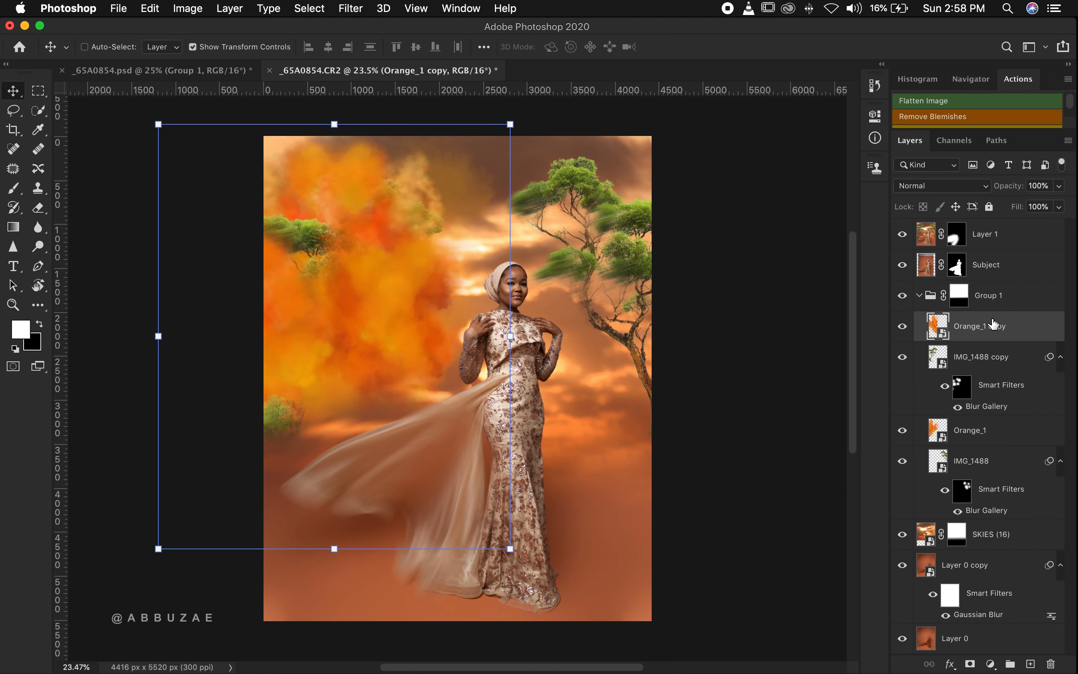
drag(379, 287, 602, 296)
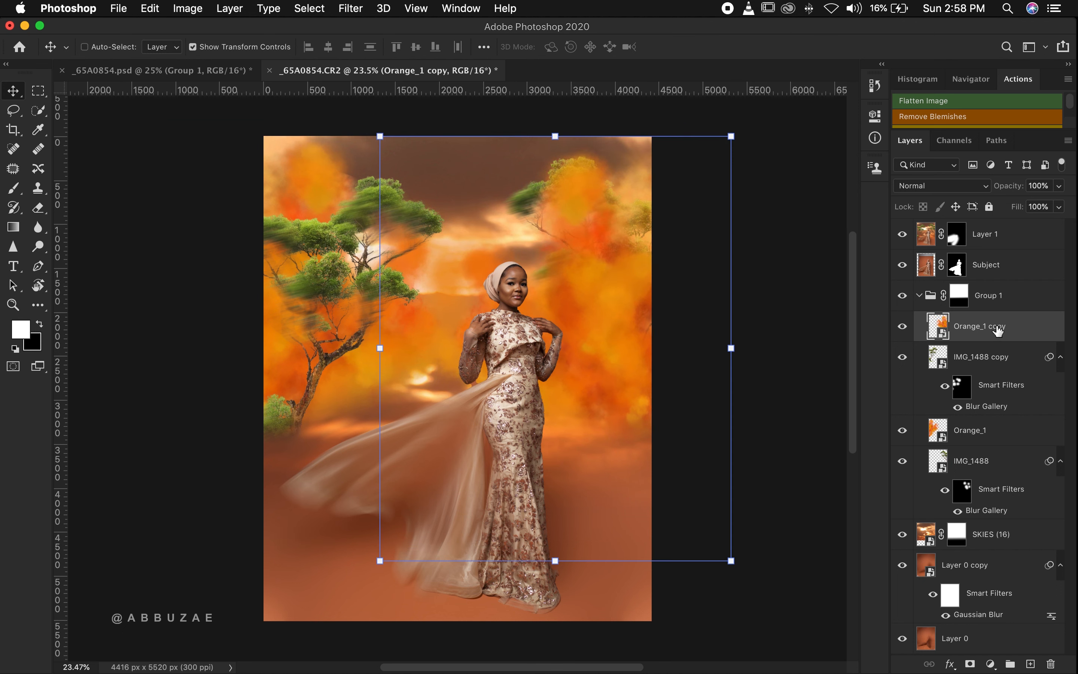
drag(999, 330, 996, 224)
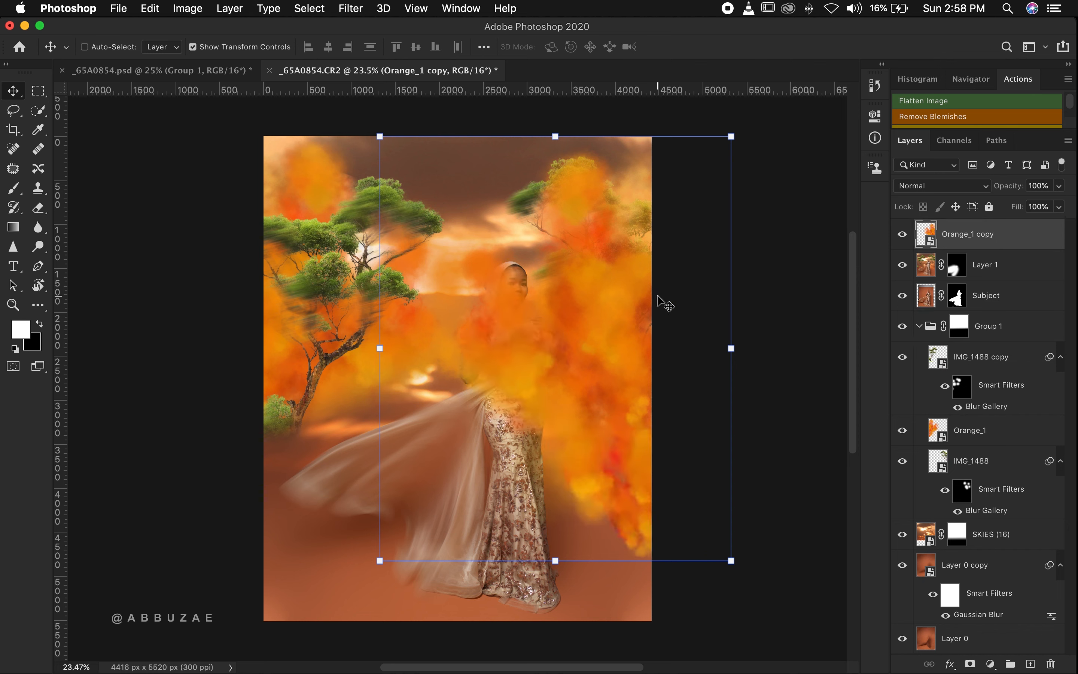
drag(607, 306, 695, 426)
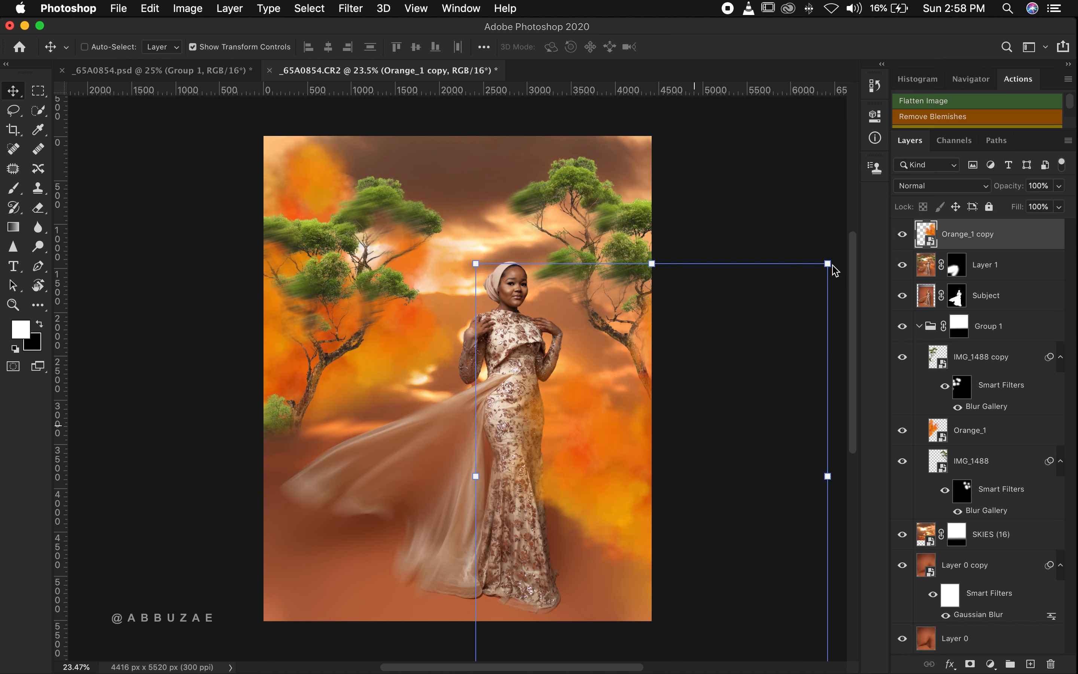
Place Orange_2.png from the T folder as a layer above Orange_1 copy.
drag(893, 28, 587, 28)
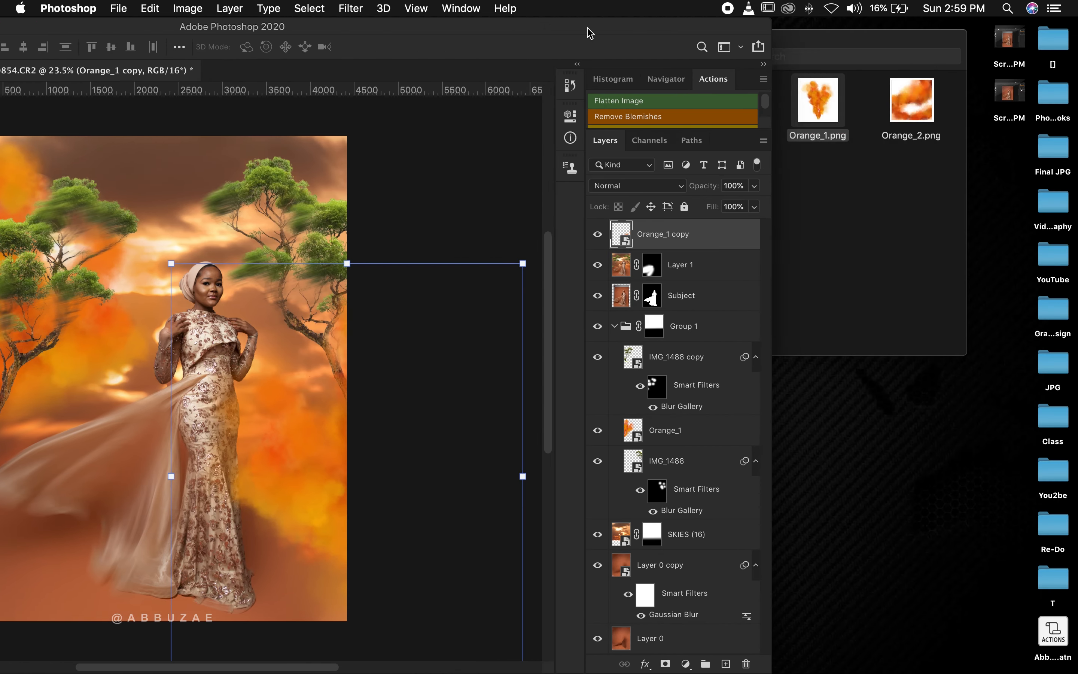
click(894, 279)
drag(922, 114, 119, 392)
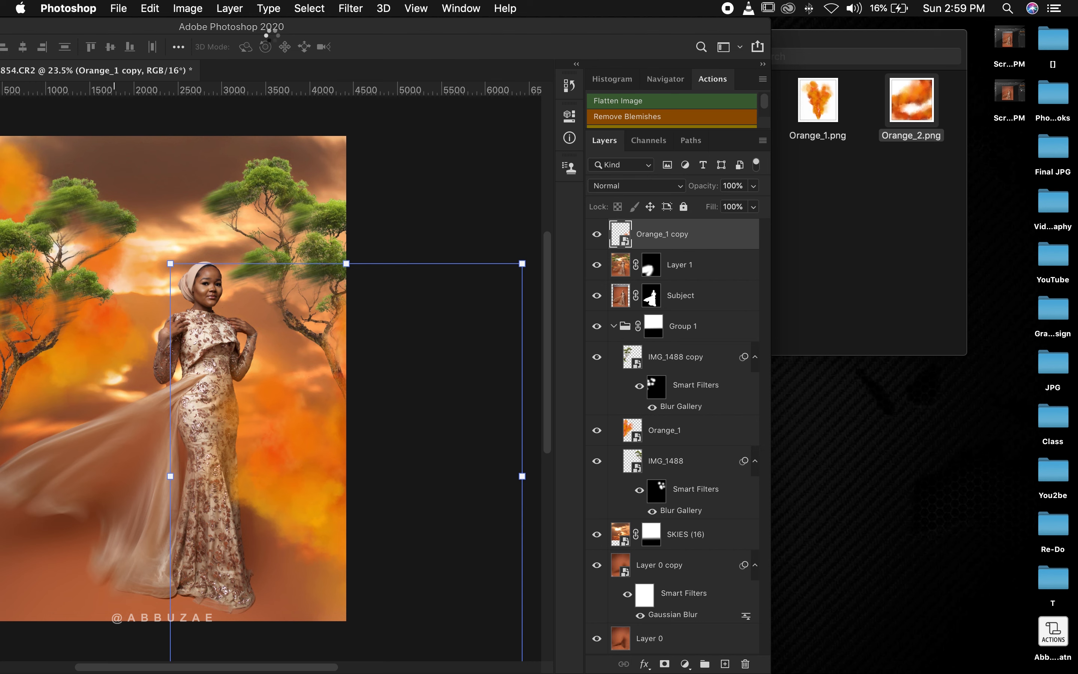
double_click(324, 31)
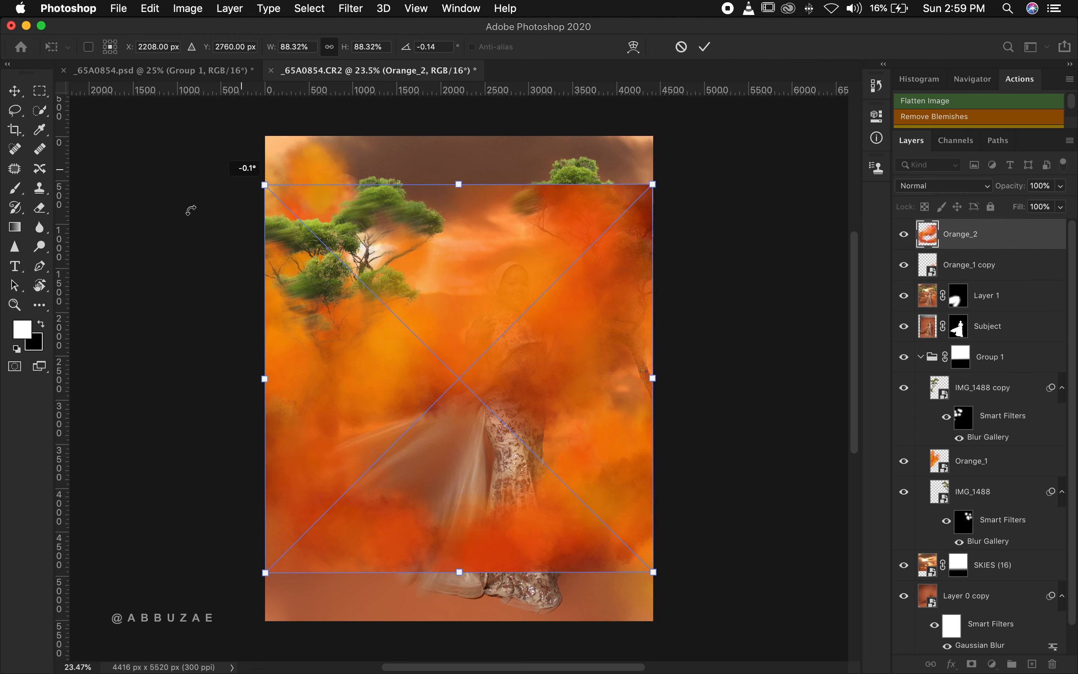
Rotate the Orange_2 smoke about 12° counterclockwise, position it over the lower right of the image, and turn off the transform controls.
drag(187, 210, 186, 215)
drag(513, 393, 537, 519)
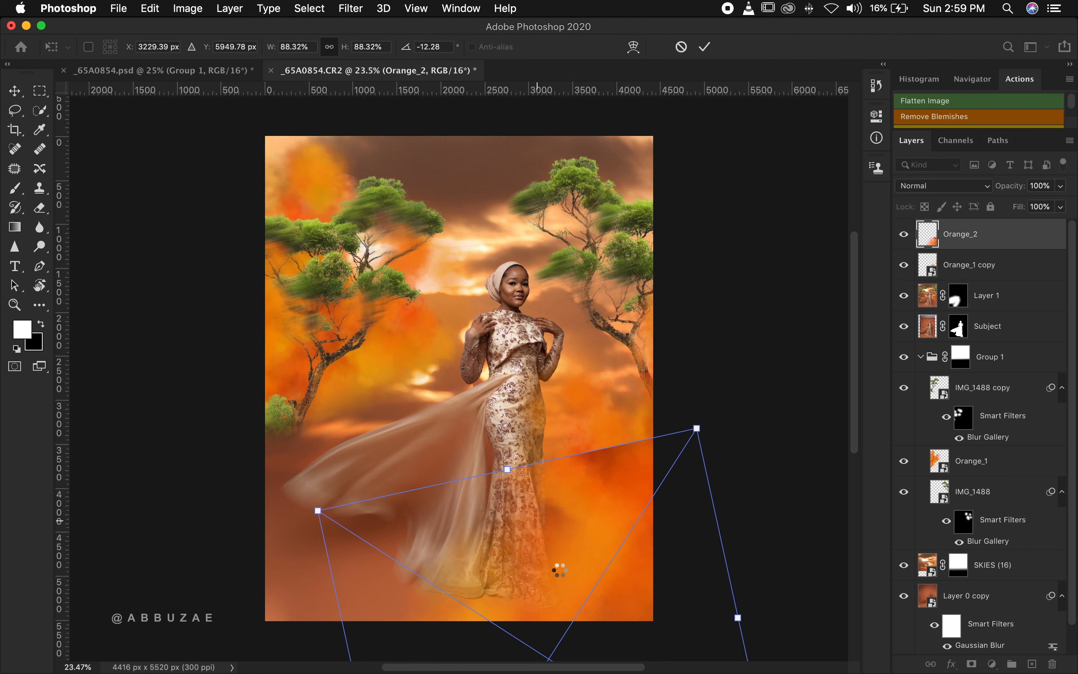
key(Return)
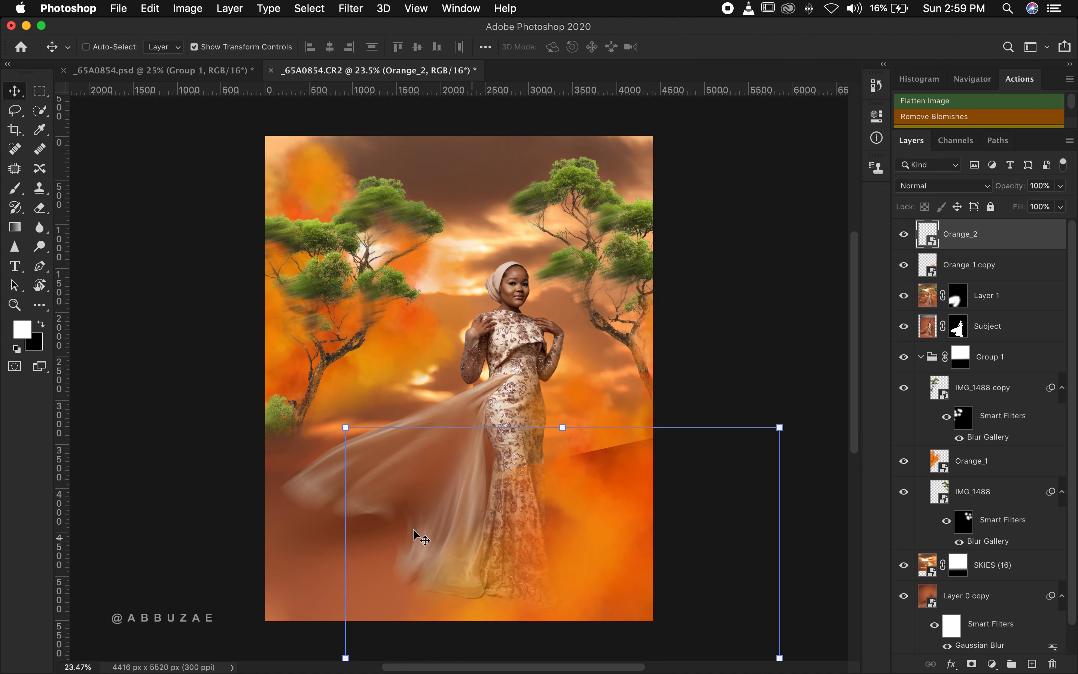
click(195, 47)
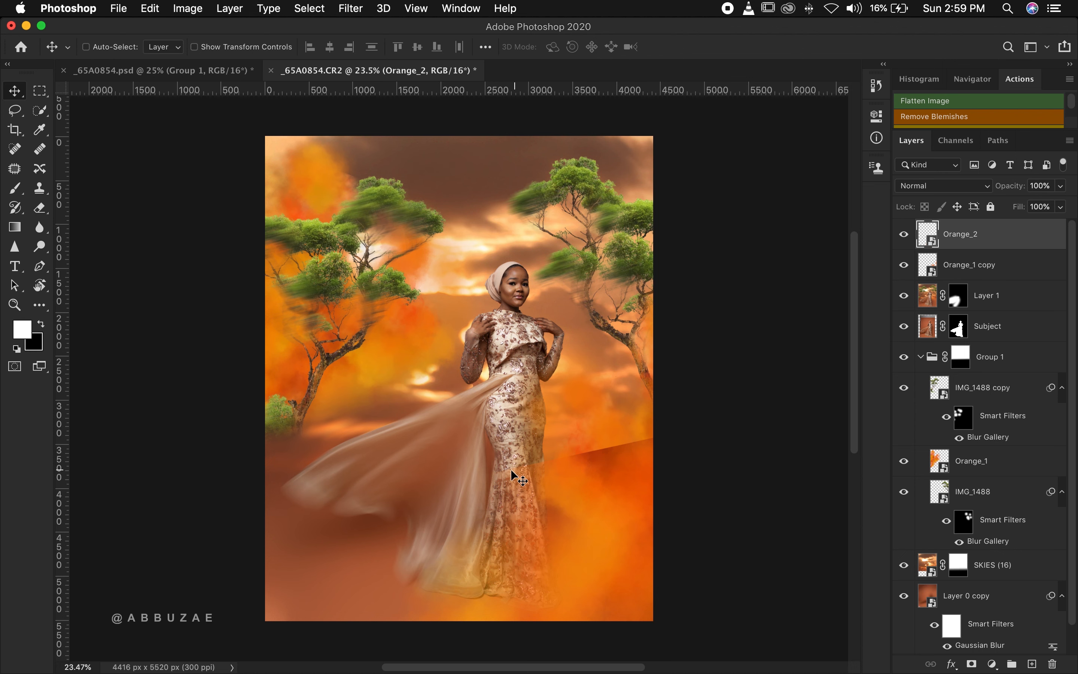
click(904, 235)
click(905, 235)
Add a layer mask to Orange_2 and paint black with a 900 px brush over the smoke's hard upper edge beside the dress.
click(971, 664)
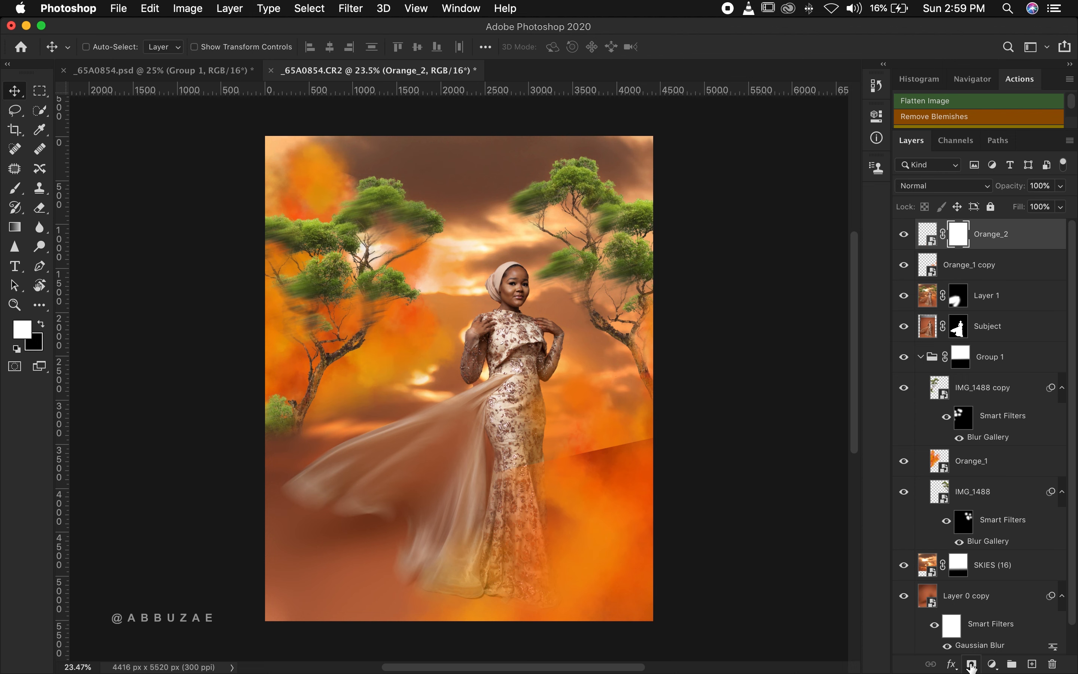
click(16, 195)
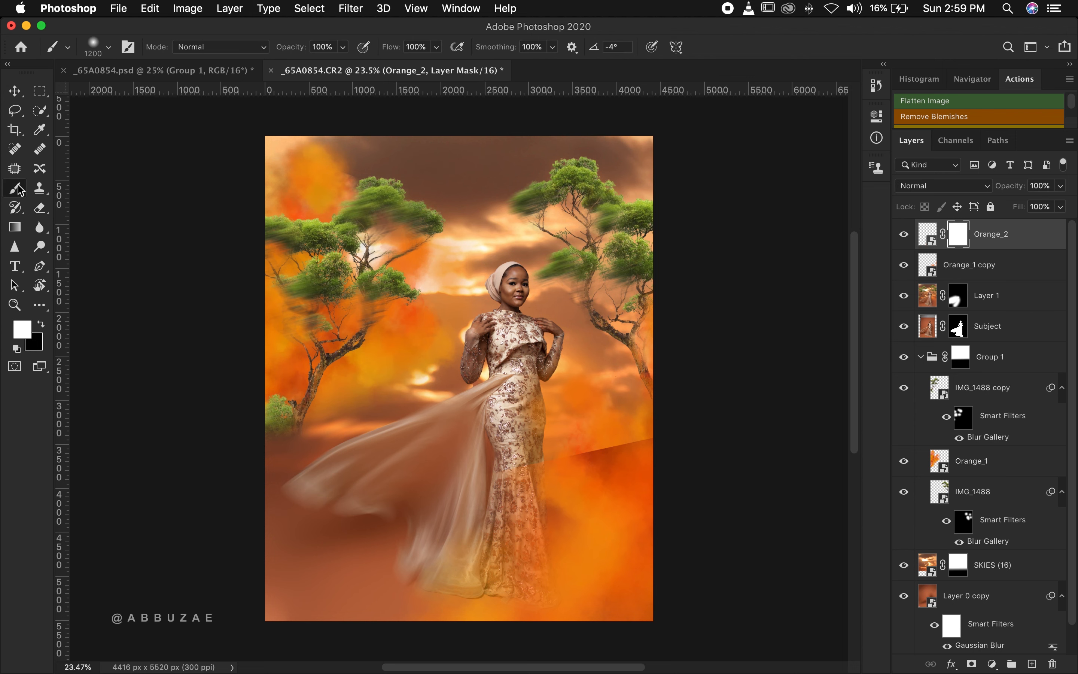
key(x)
key(bracketleft)
key(bracketleft)
key(bracketleft)
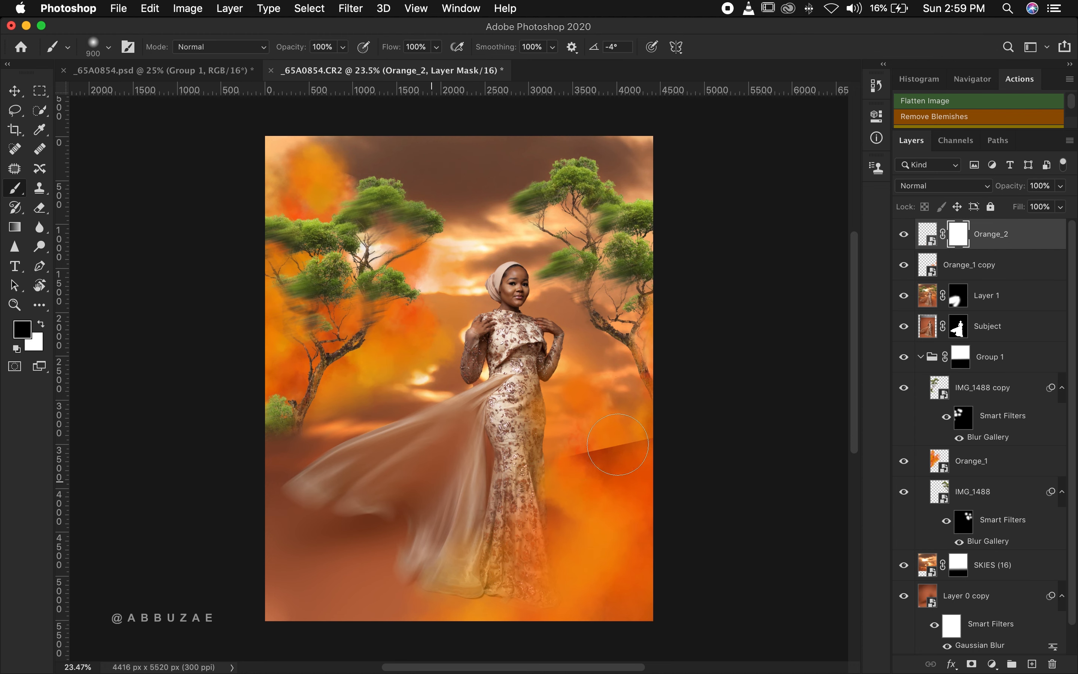
drag(617, 444, 680, 424)
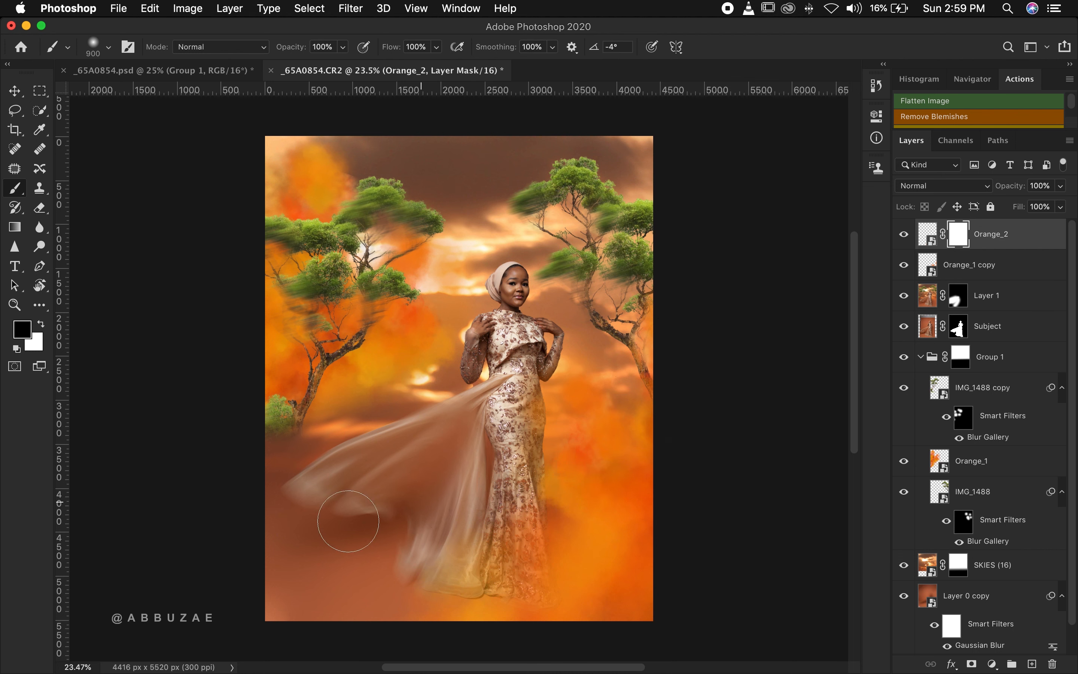
key(super+z)
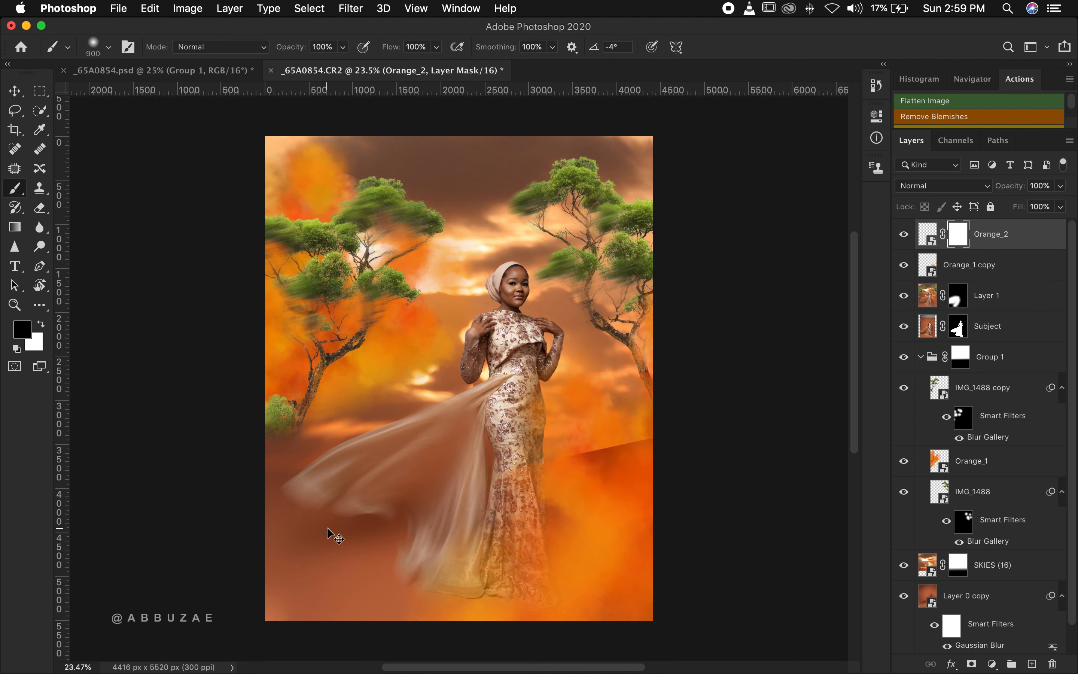
key(super+shift+z)
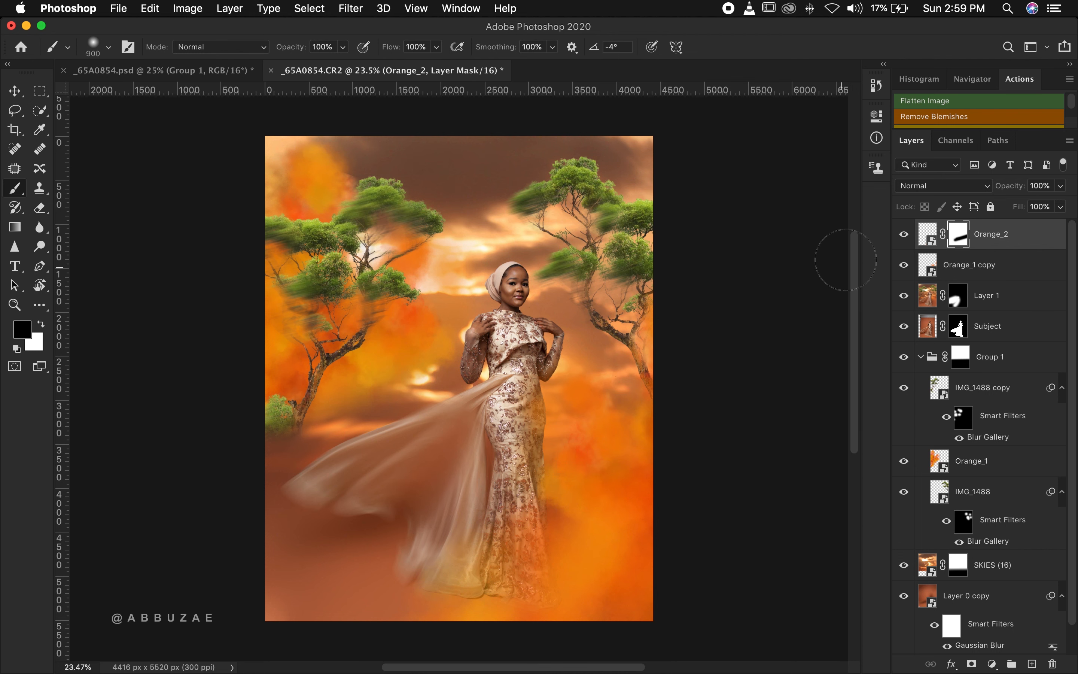
Add a Color Lookup adjustment layer above Orange_2.
click(1038, 241)
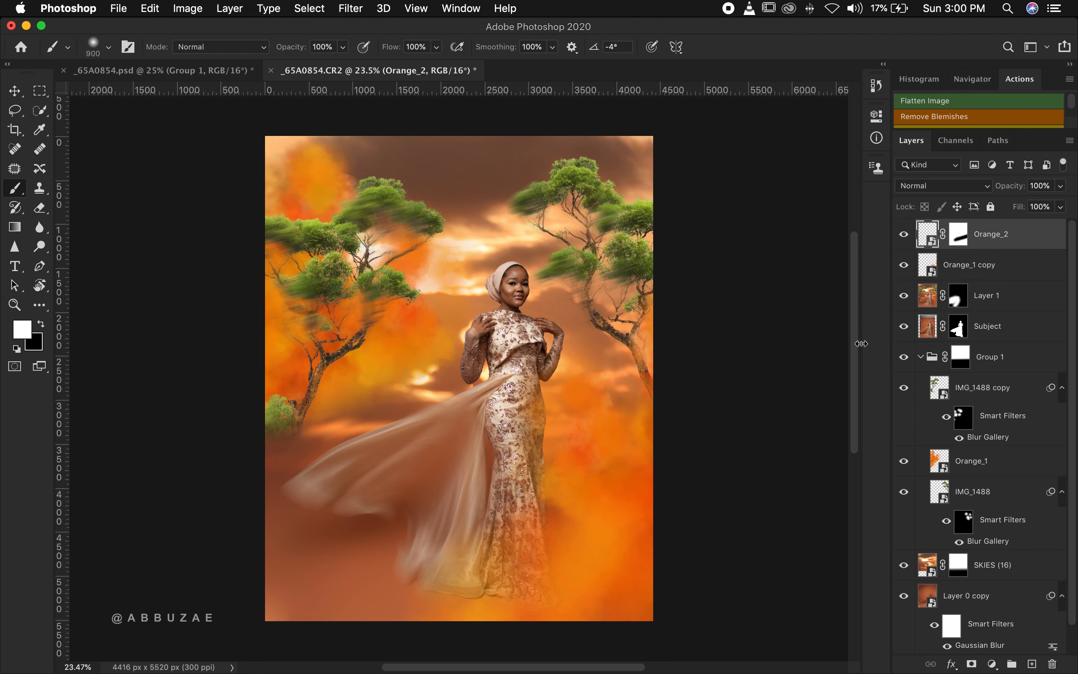
click(992, 664)
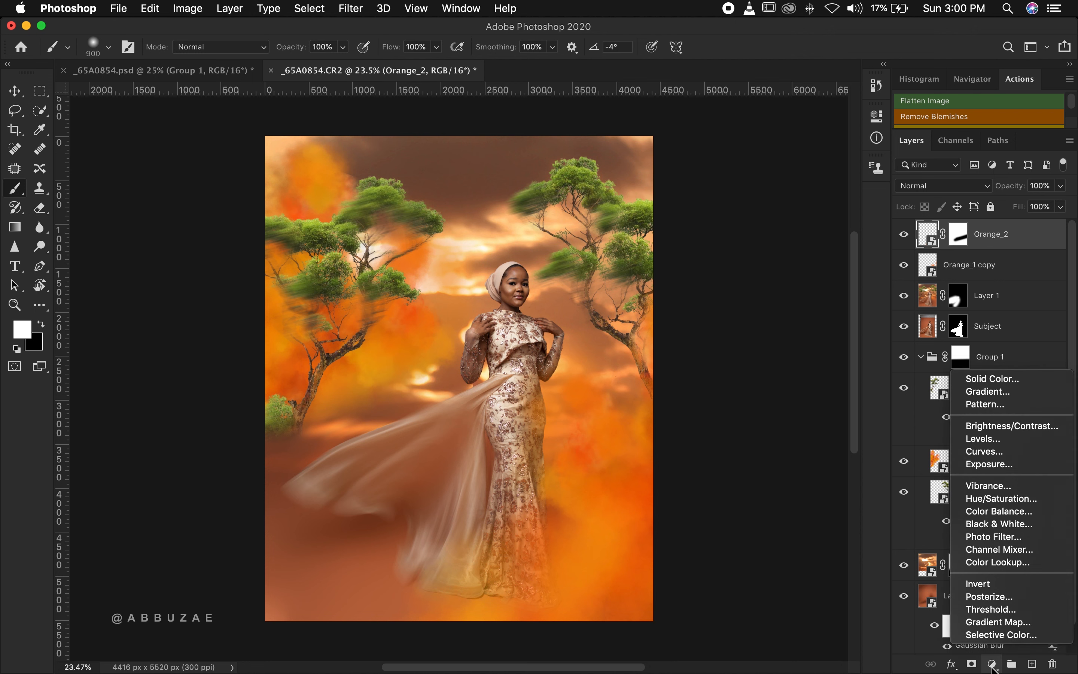
click(985, 565)
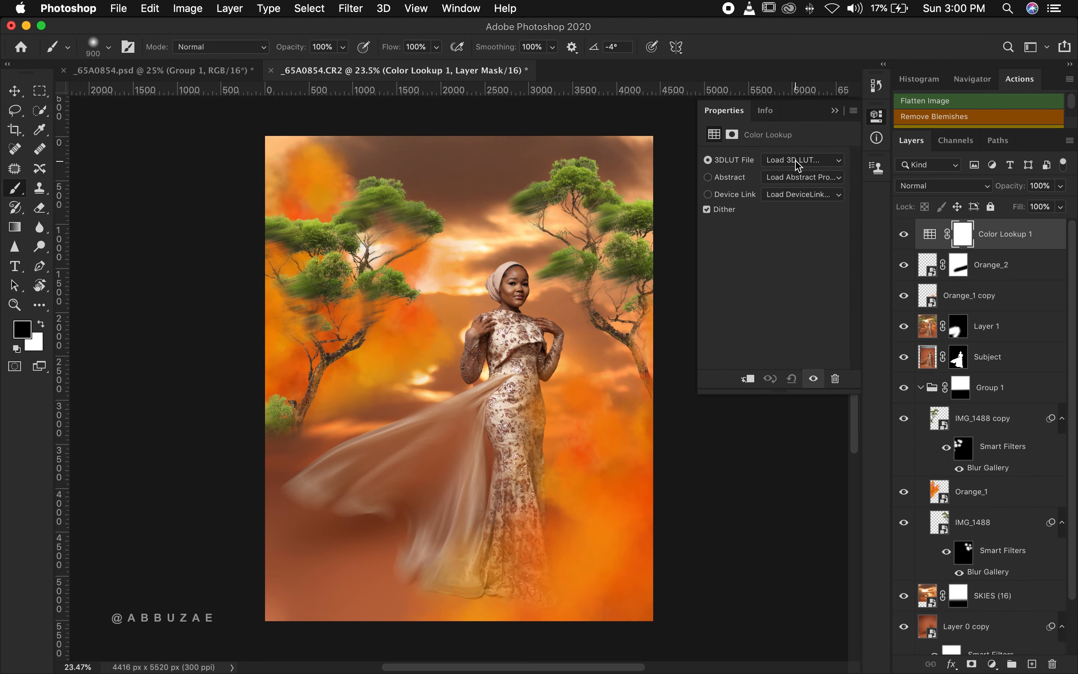
Try the A1.CUBE LUT from the Premium Outdoor LUTs folder on Color Lookup 1 and compare the image with and without it.
click(799, 166)
click(807, 164)
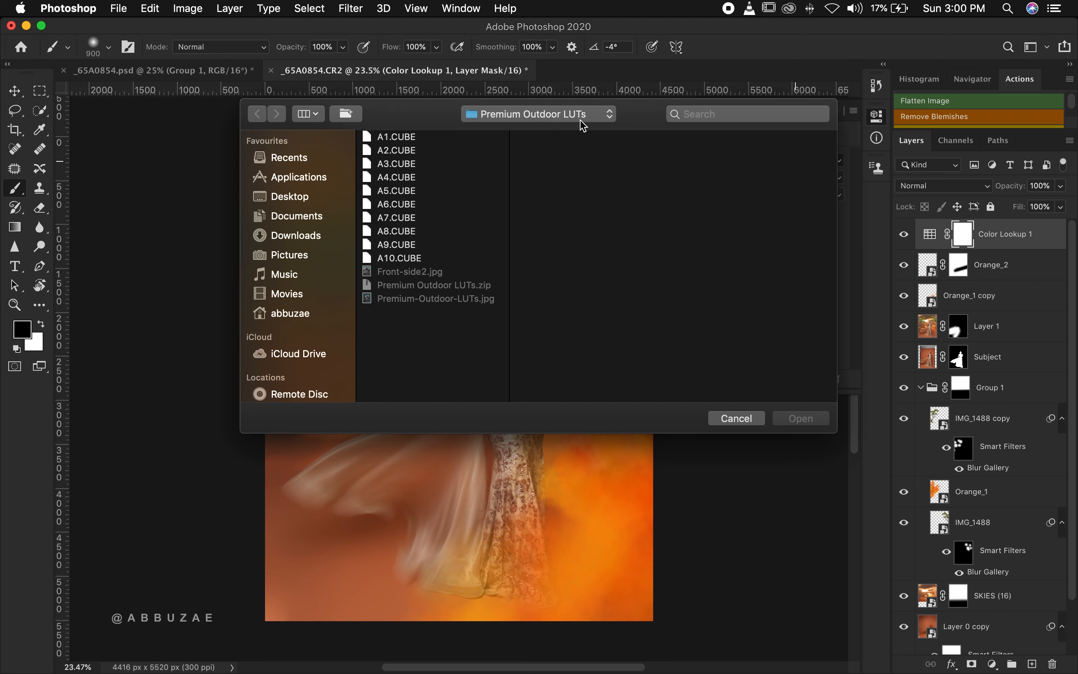
click(397, 138)
double_click(394, 137)
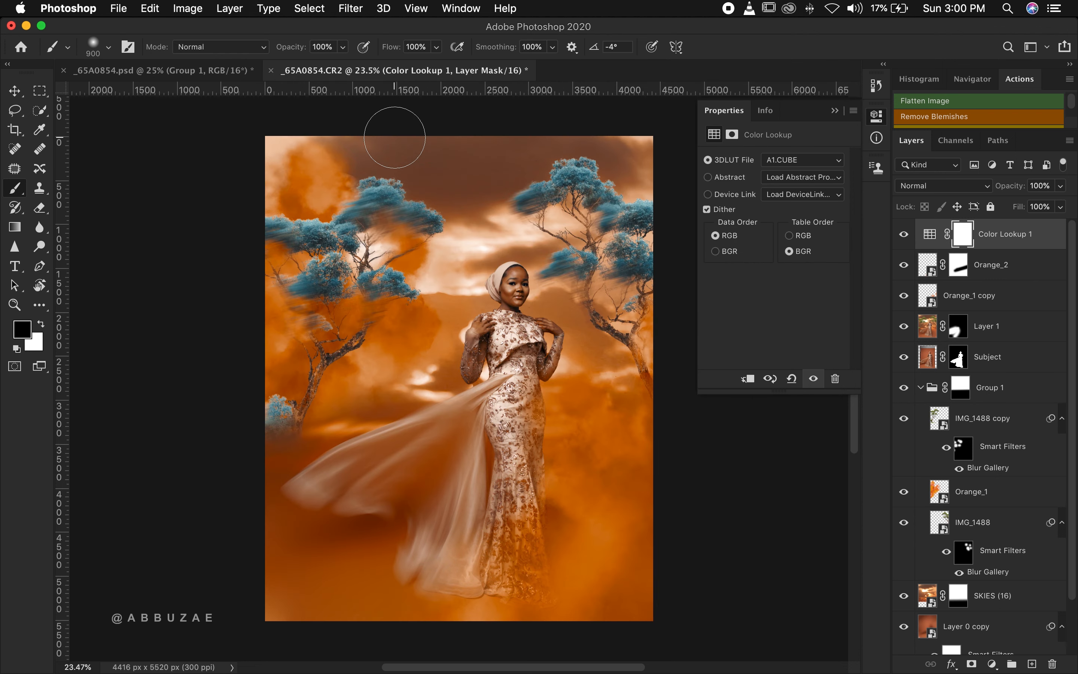
click(902, 236)
click(903, 235)
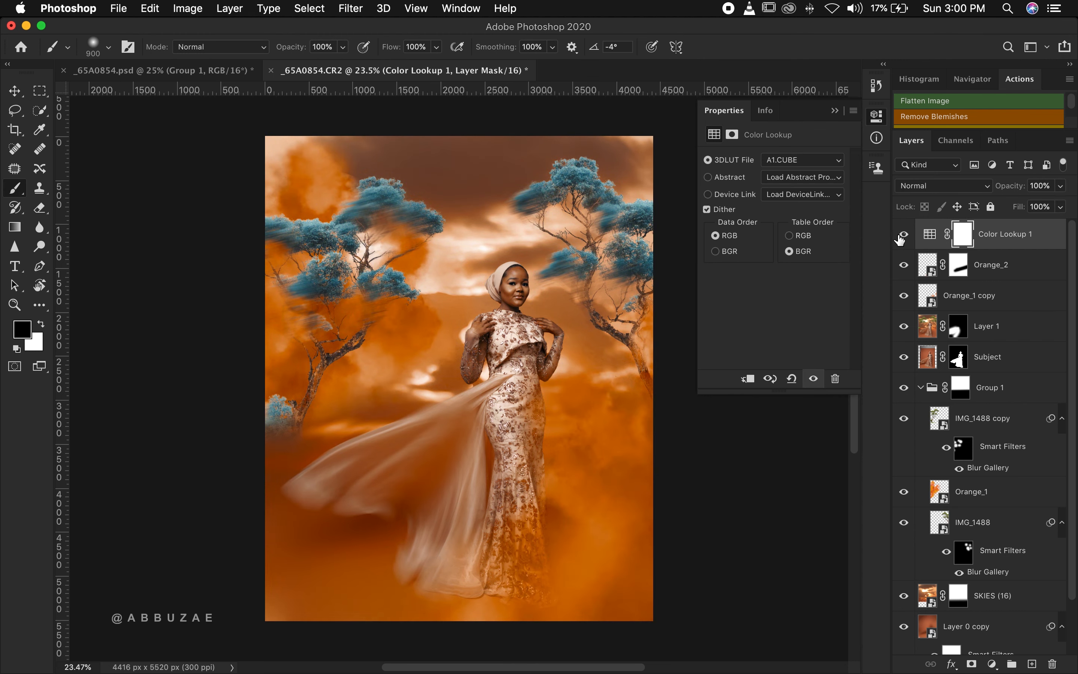
Load the A9.CUBE LUT into Color Lookup 1 and set the layer's opacity to 30%.
click(820, 163)
click(829, 148)
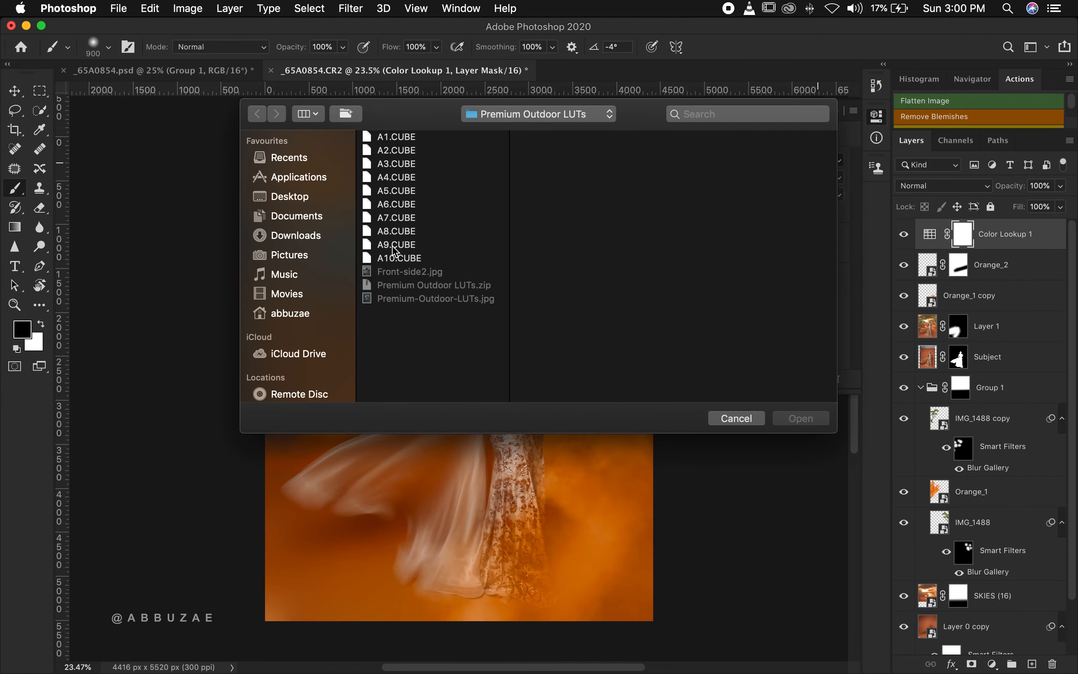
click(395, 245)
key(Return)
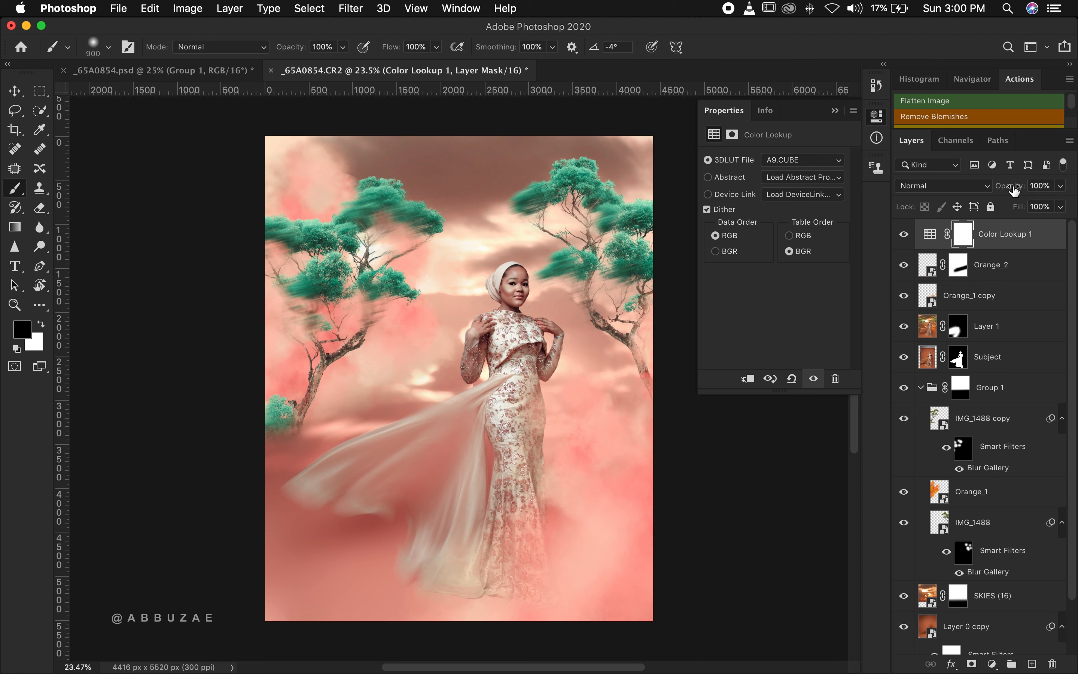
drag(1014, 191, 963, 196)
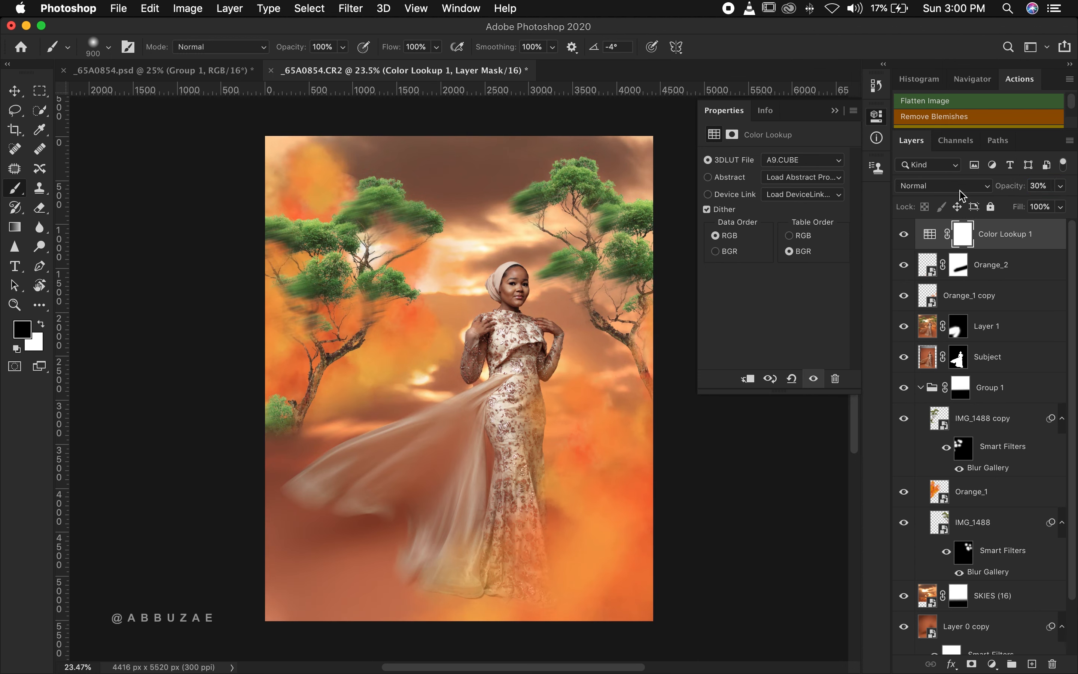
Add a second Color Lookup adjustment layer with the A1.CUBE LUT and compare the image with and without it.
click(993, 667)
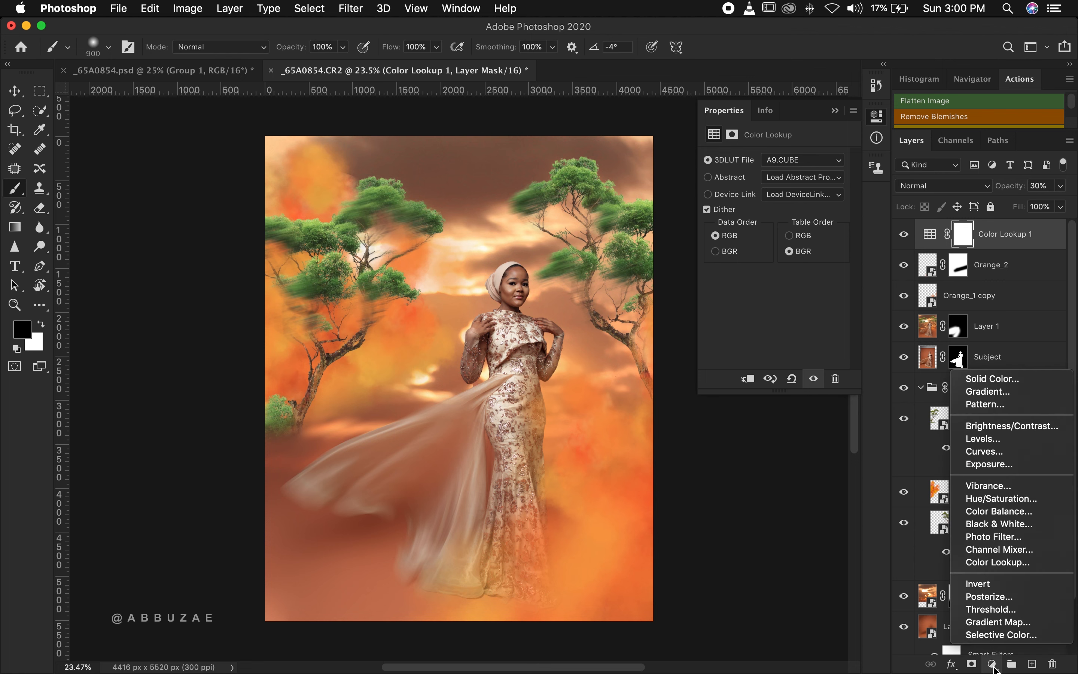
click(1009, 563)
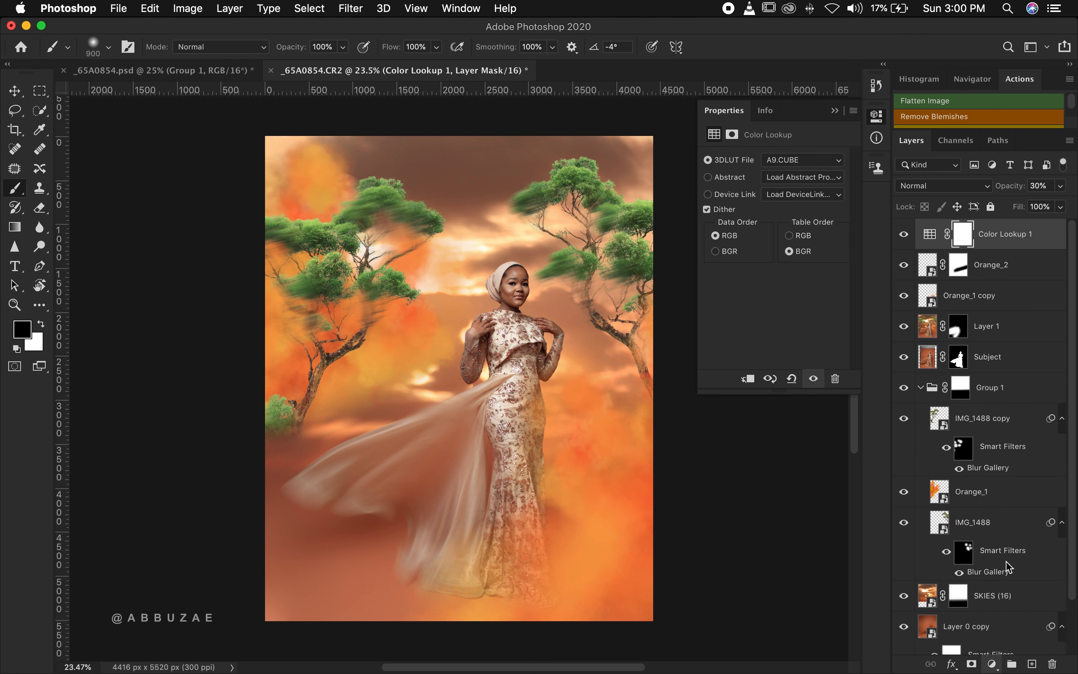
click(819, 161)
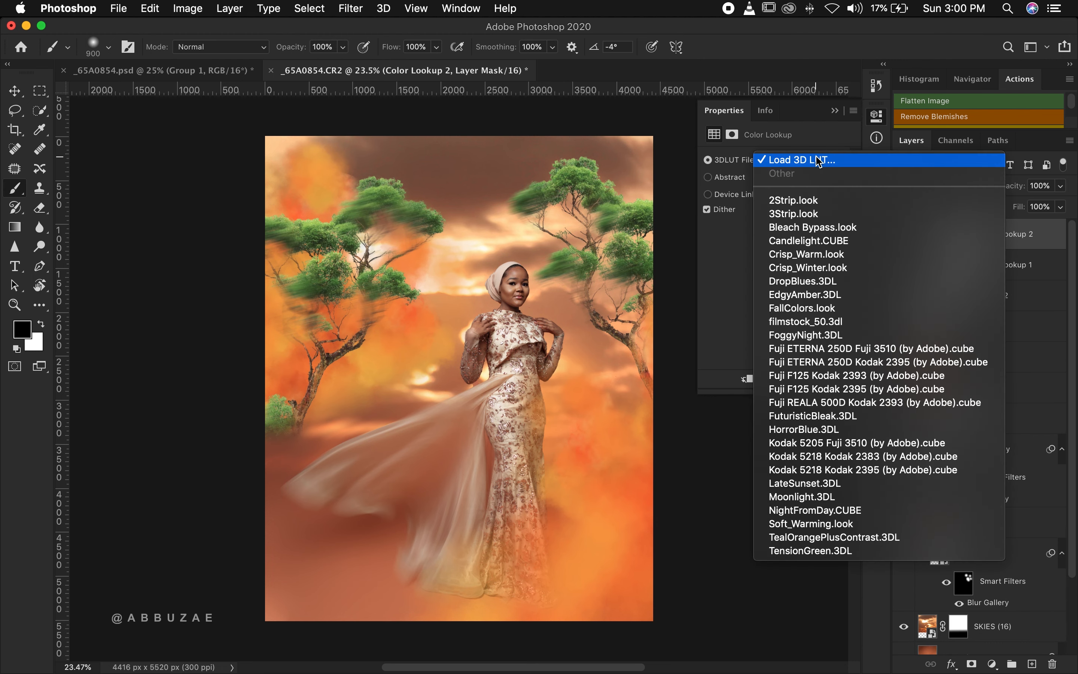
click(804, 162)
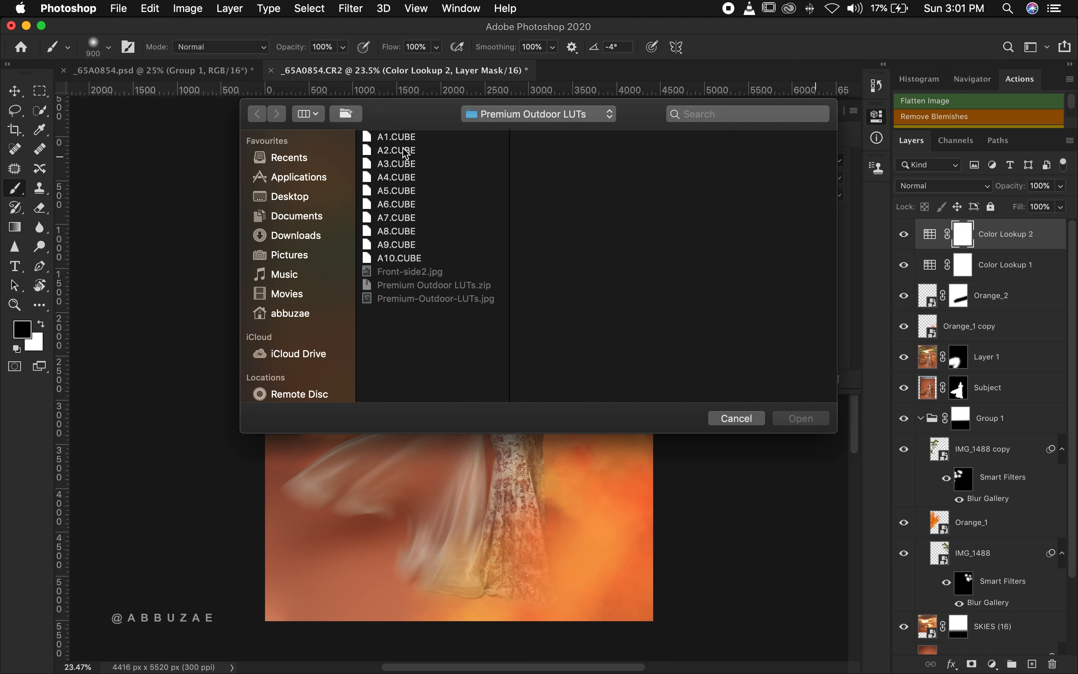
click(383, 142)
double_click(382, 142)
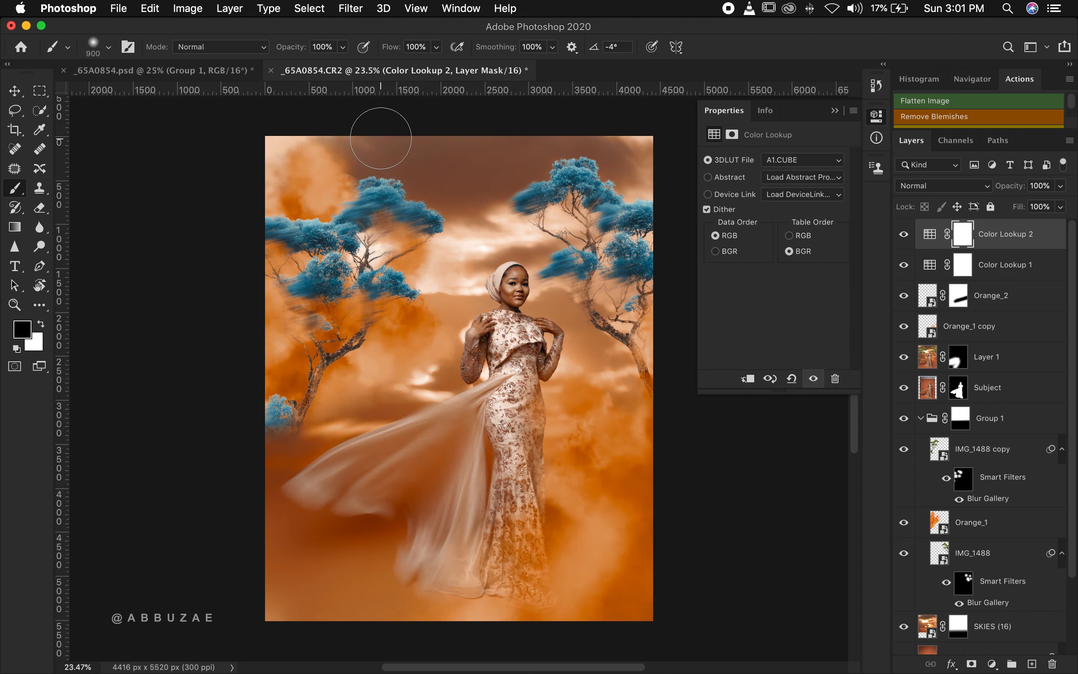
click(835, 110)
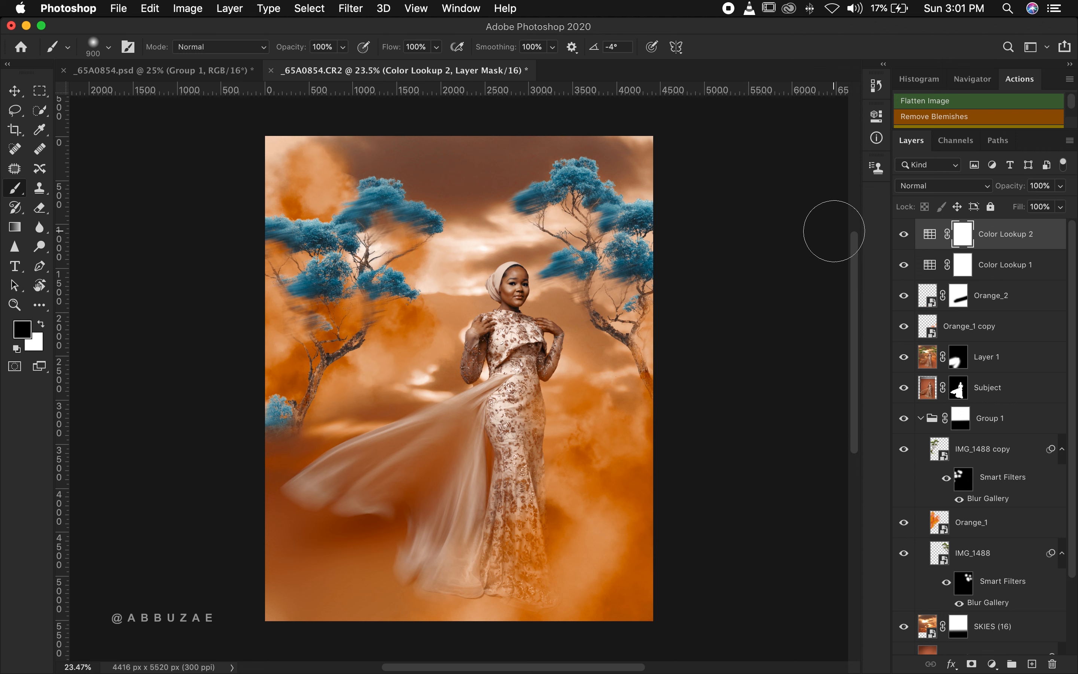
click(905, 237)
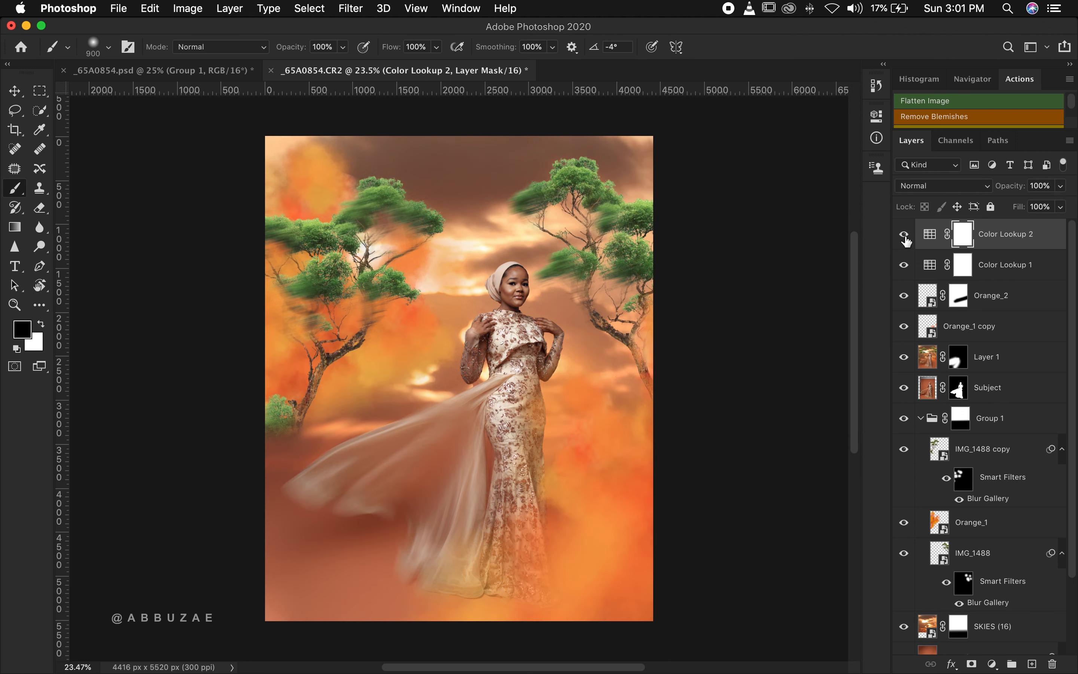
click(905, 235)
click(904, 236)
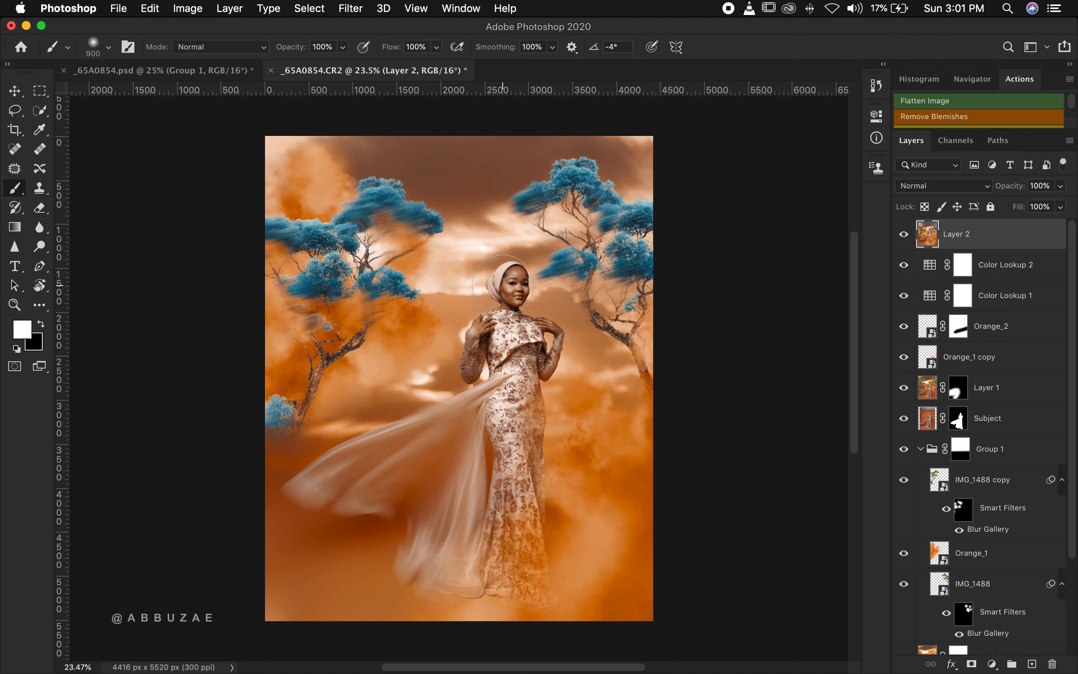
Open the Camera Raw Filter on Layer 2 and expand its Effects settings.
click(350, 10)
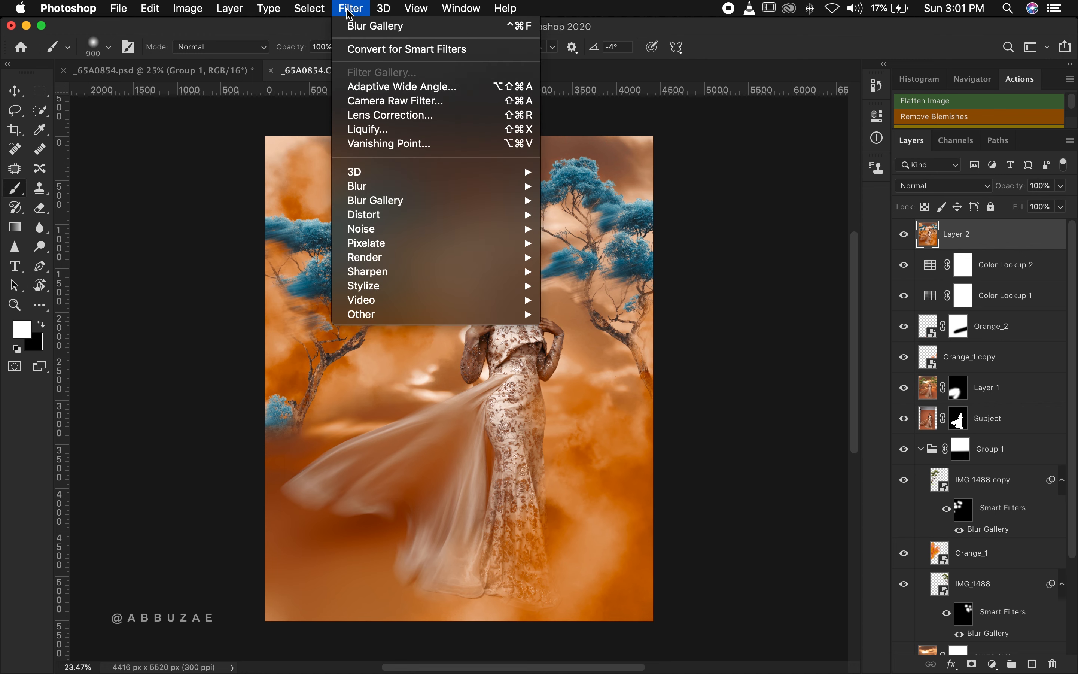
click(410, 102)
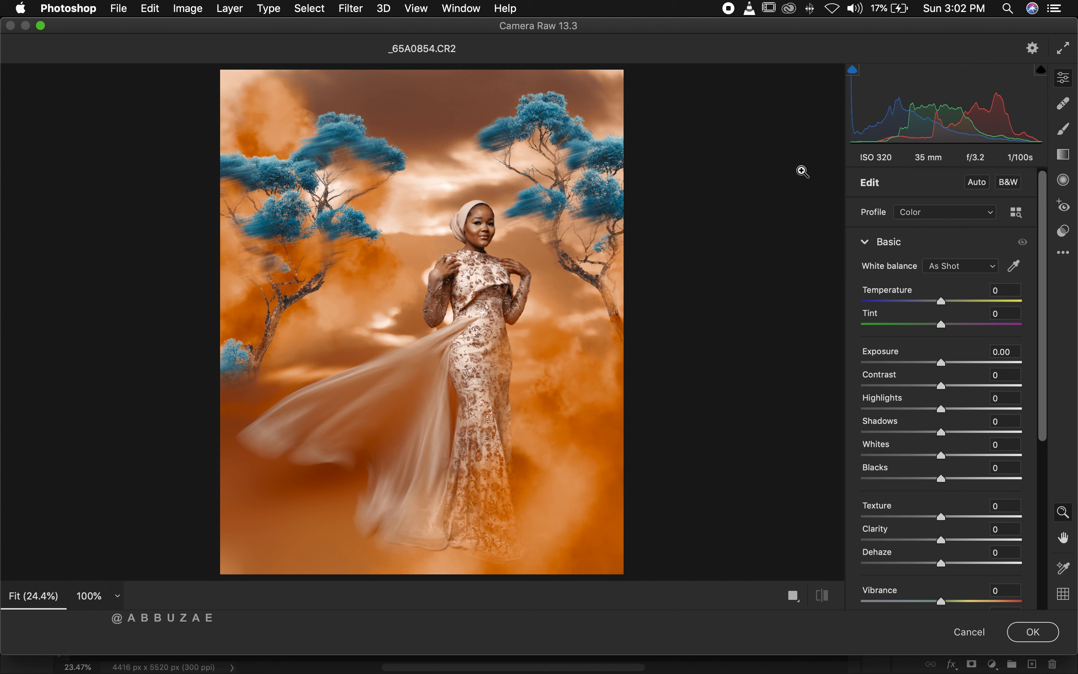
click(865, 241)
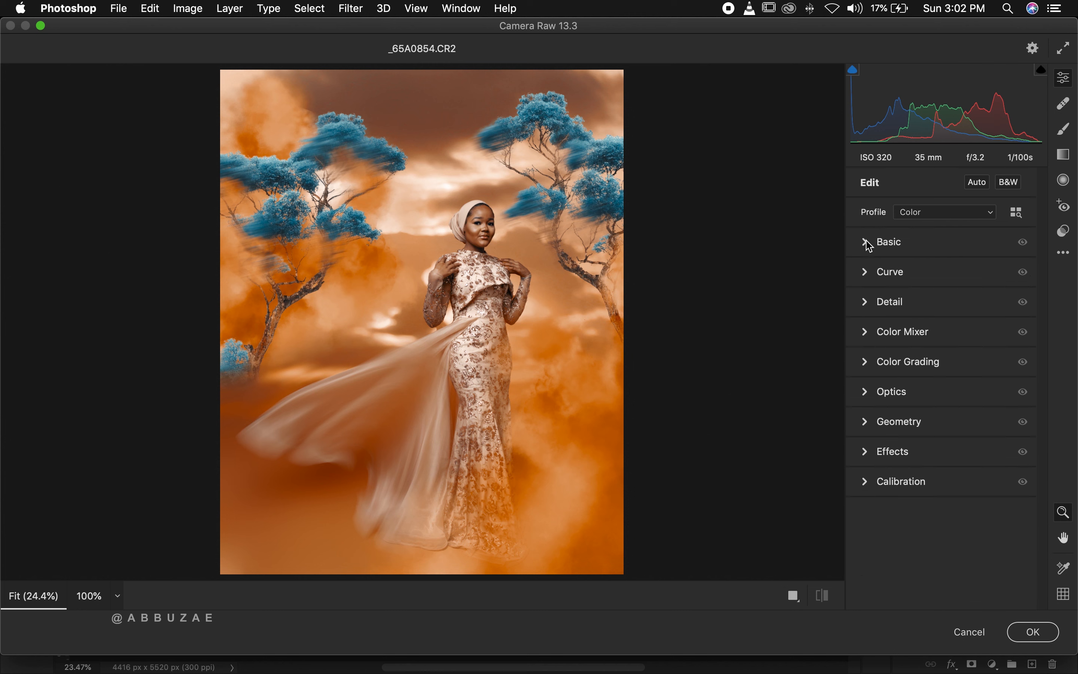
click(866, 452)
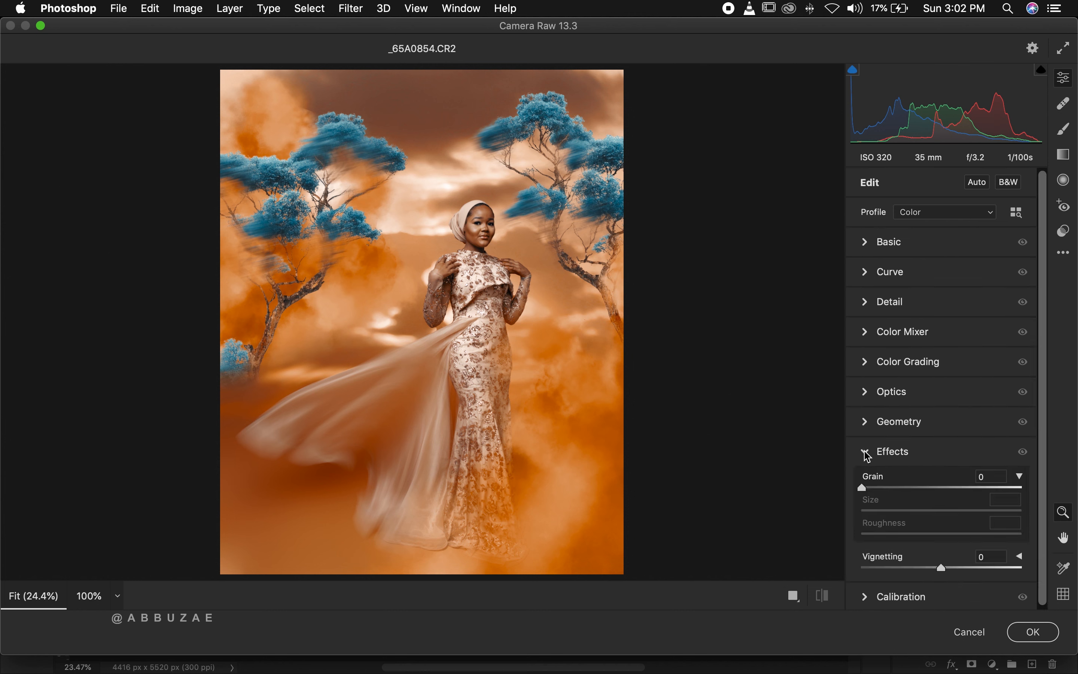
Try a Grain amount of 64 with Size 59 and inspect the effect on the woman up close.
drag(900, 487, 964, 488)
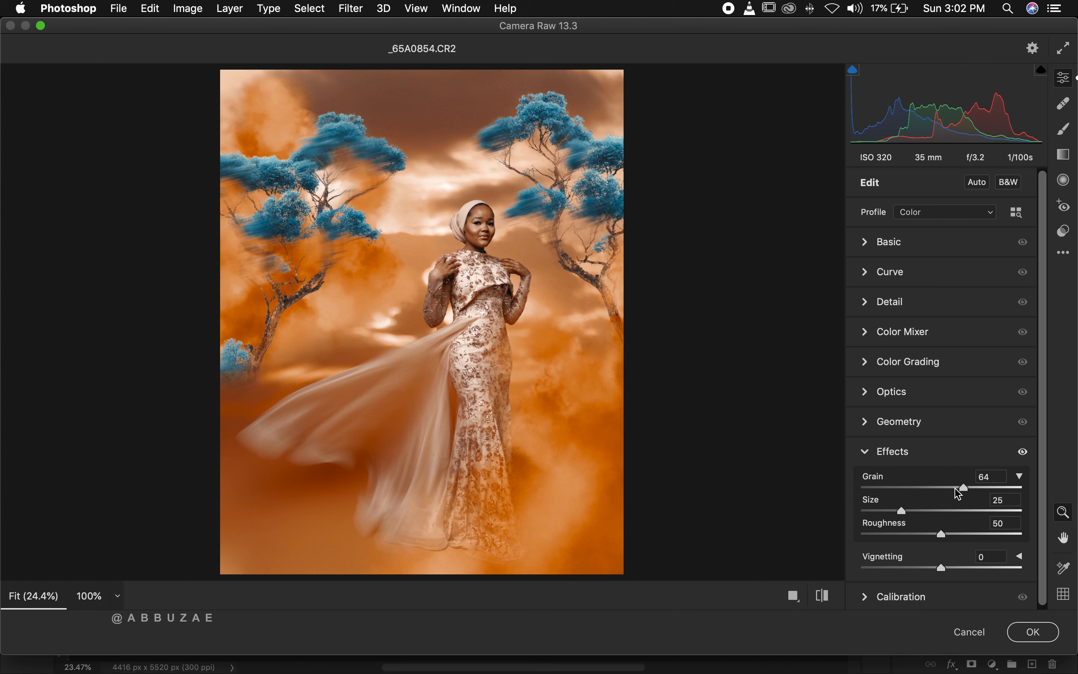
click(937, 511)
drag(945, 512, 956, 511)
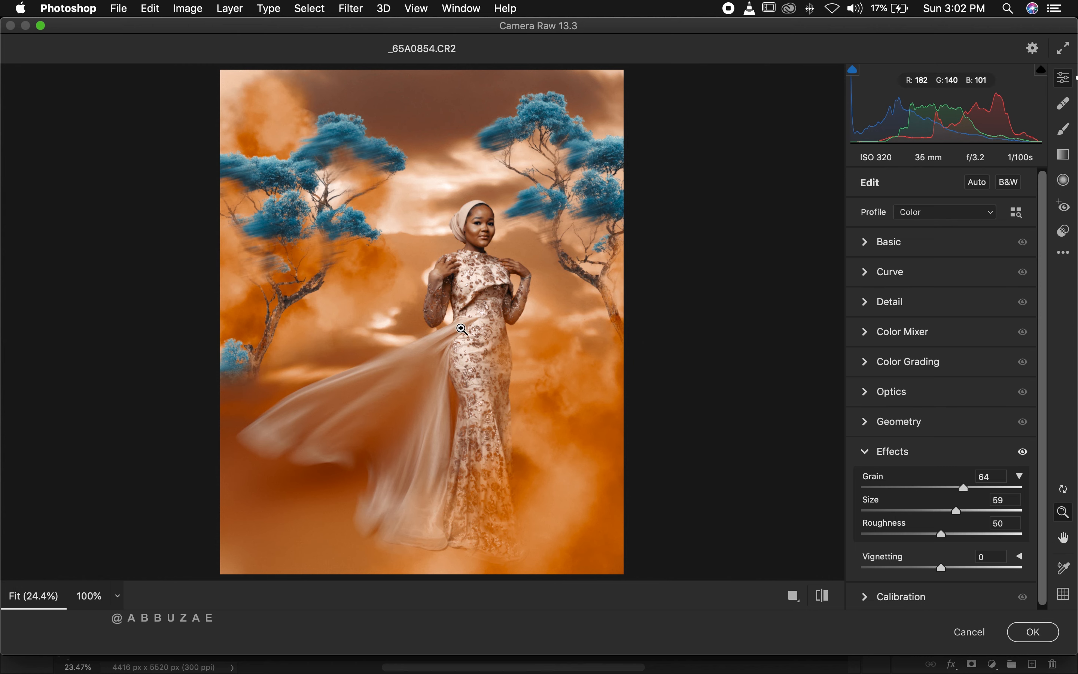
scroll(459, 290, up, 2)
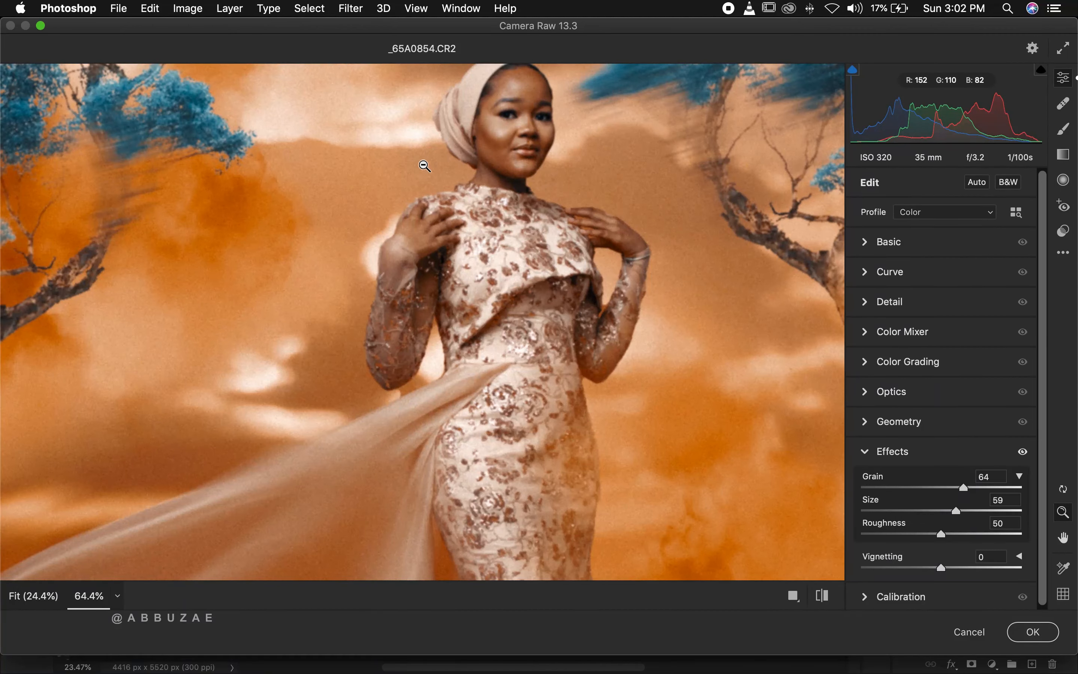
scroll(427, 102, up, 3)
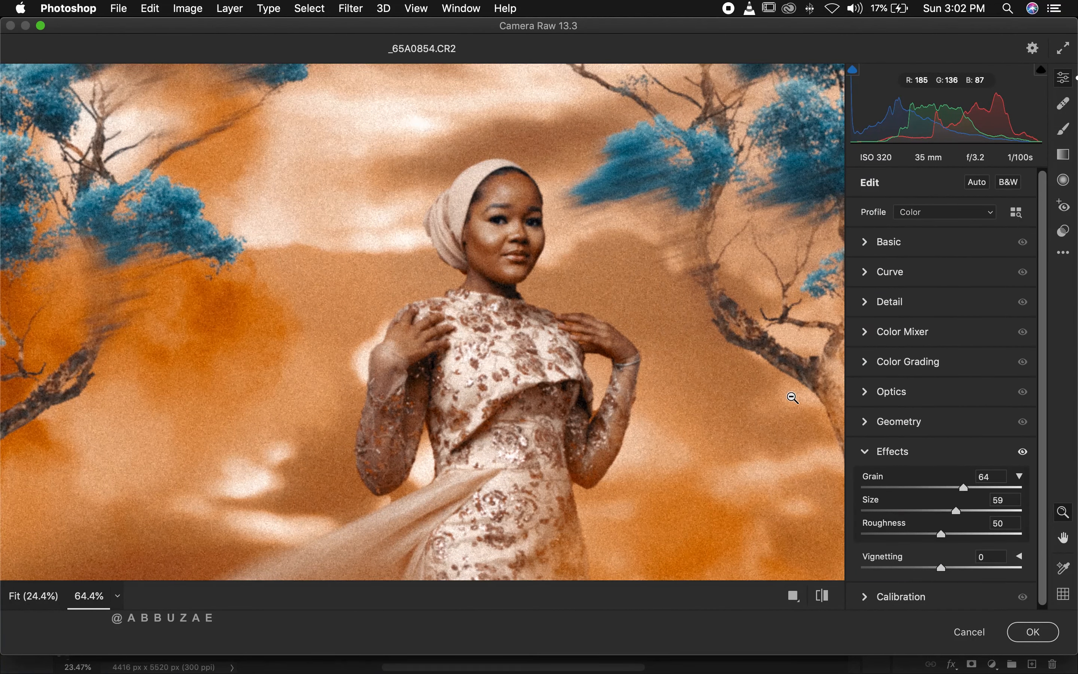
Set Grain to 70, Size to 70 and Roughness to 50, and apply the Camera Raw Filter to Layer 2.
drag(962, 487, 981, 492)
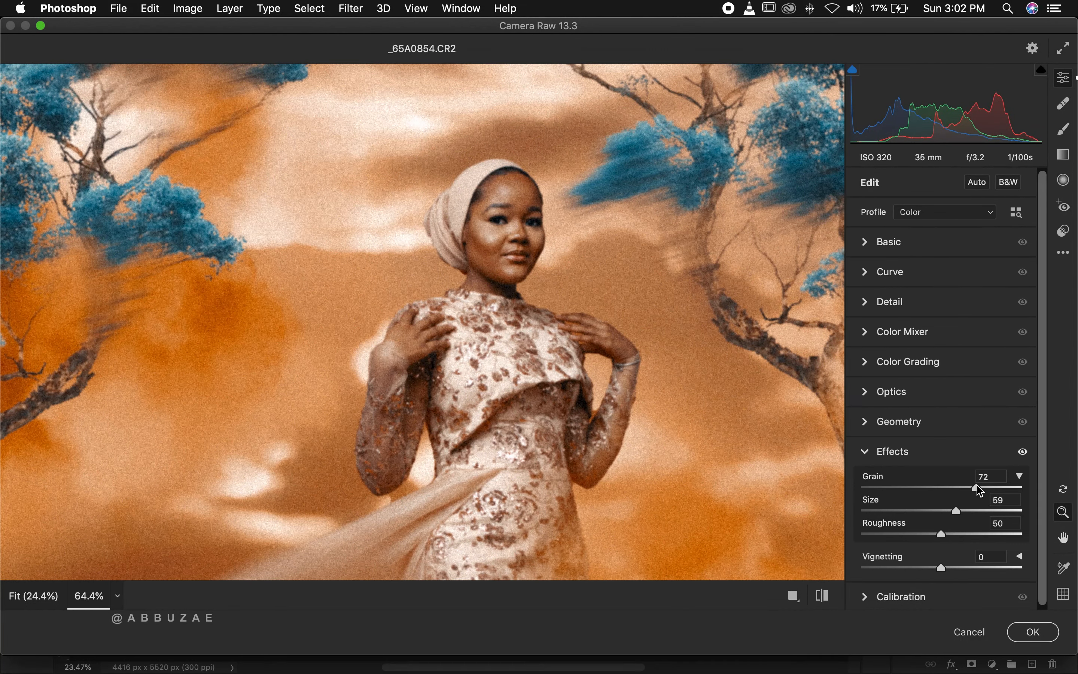
click(984, 476)
text(70)
drag(960, 513, 965, 513)
text(70)
key(Tab)
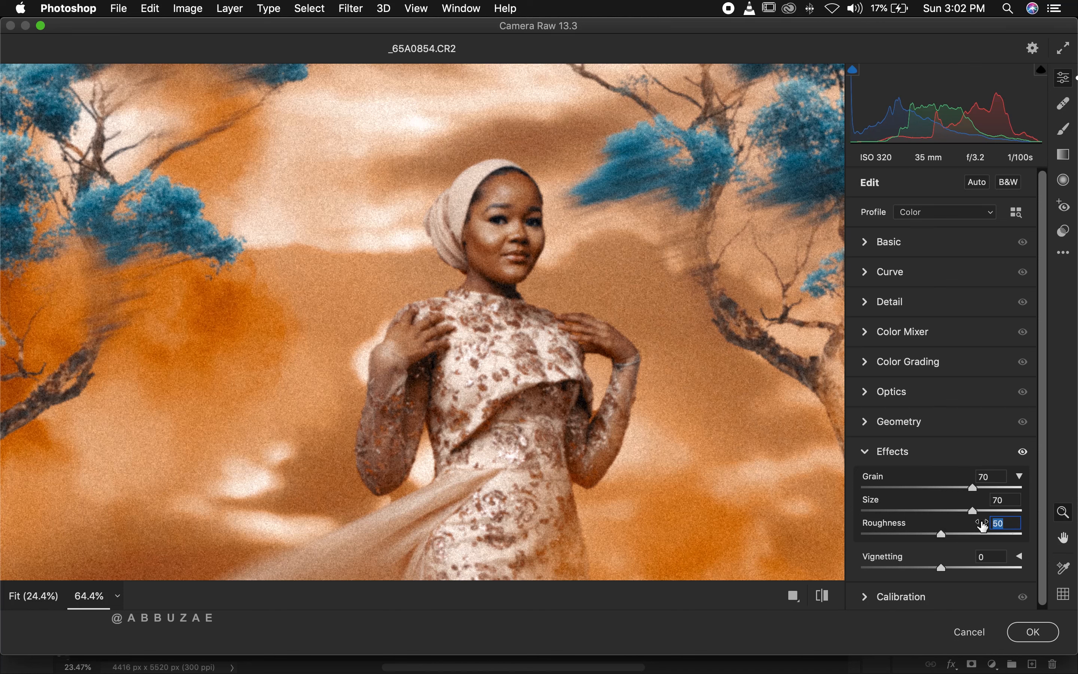
text(50)
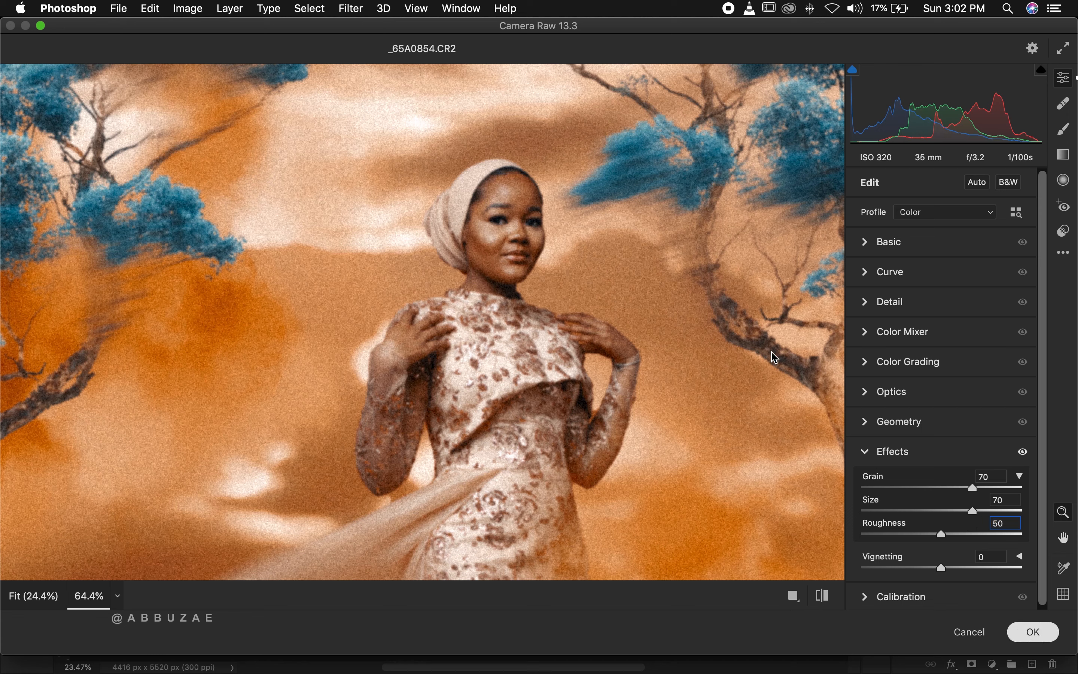
click(1035, 632)
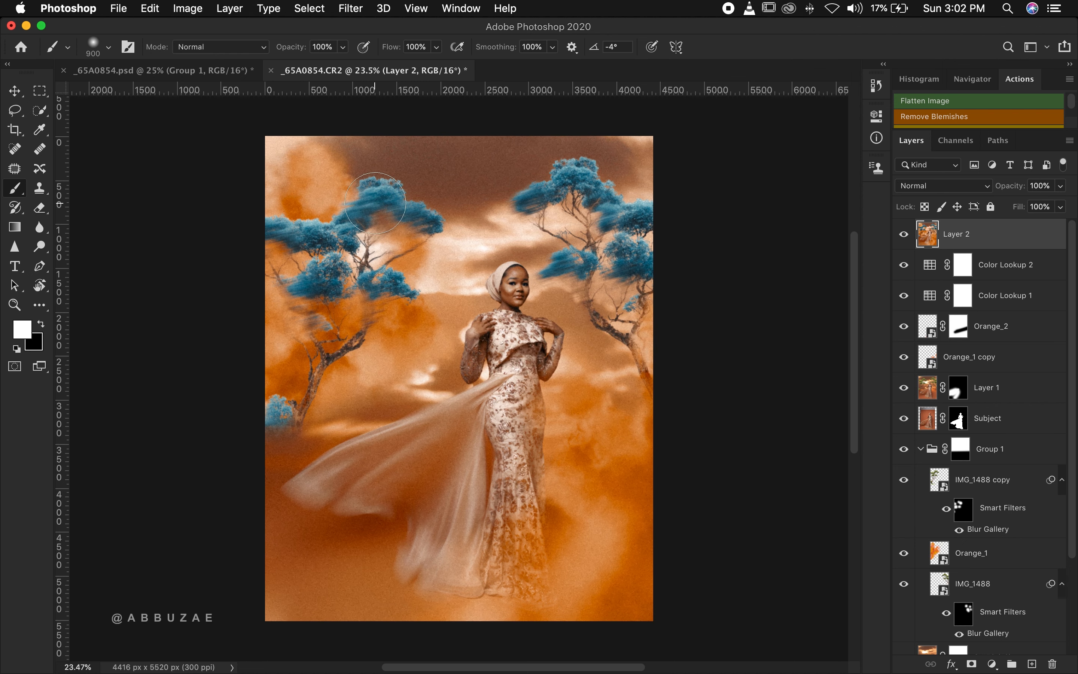
Examine the applied grain across the whole image and up close on the woman's face and dress.
key(z)
drag(513, 288, 611, 291)
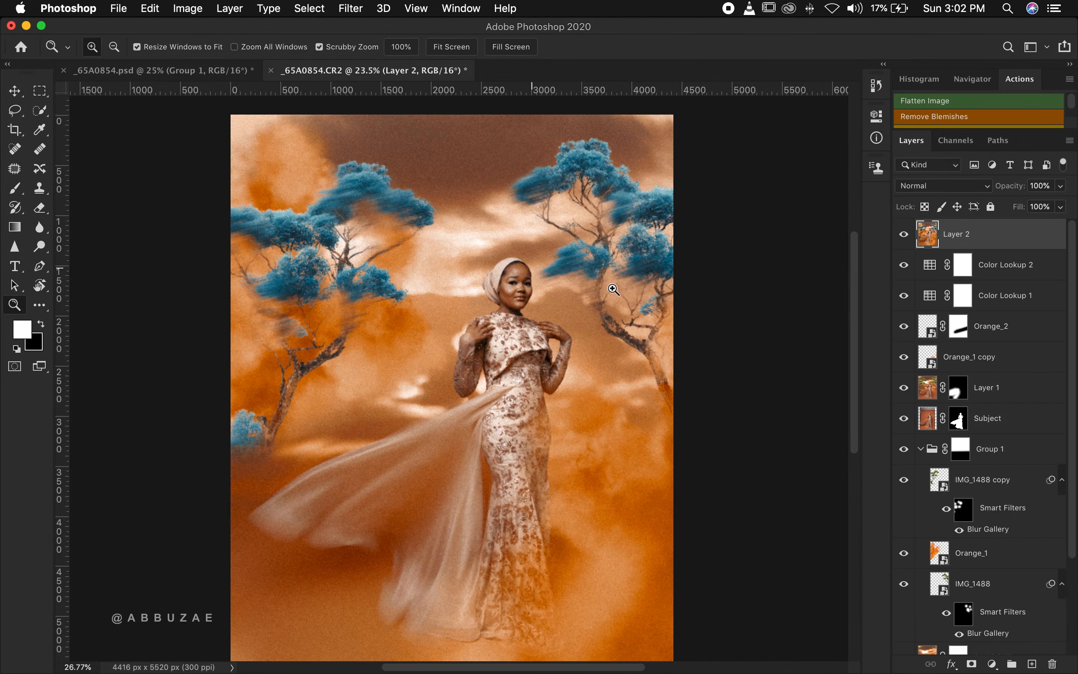
click(614, 290)
click(597, 321)
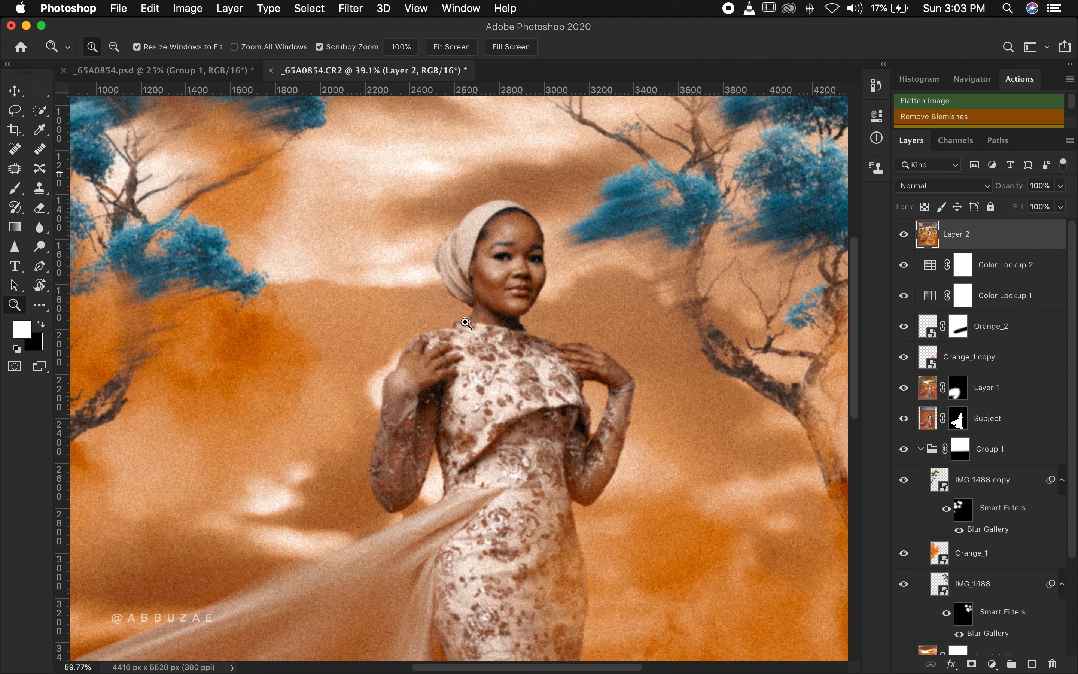
click(457, 232)
key(super+minus)
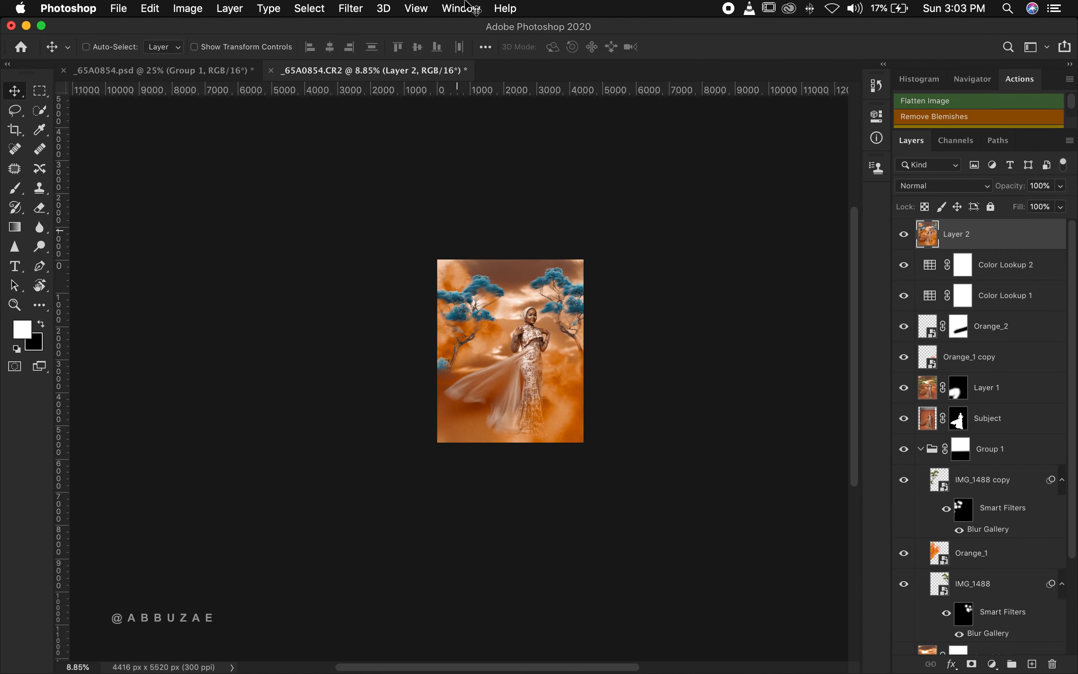
click(455, 47)
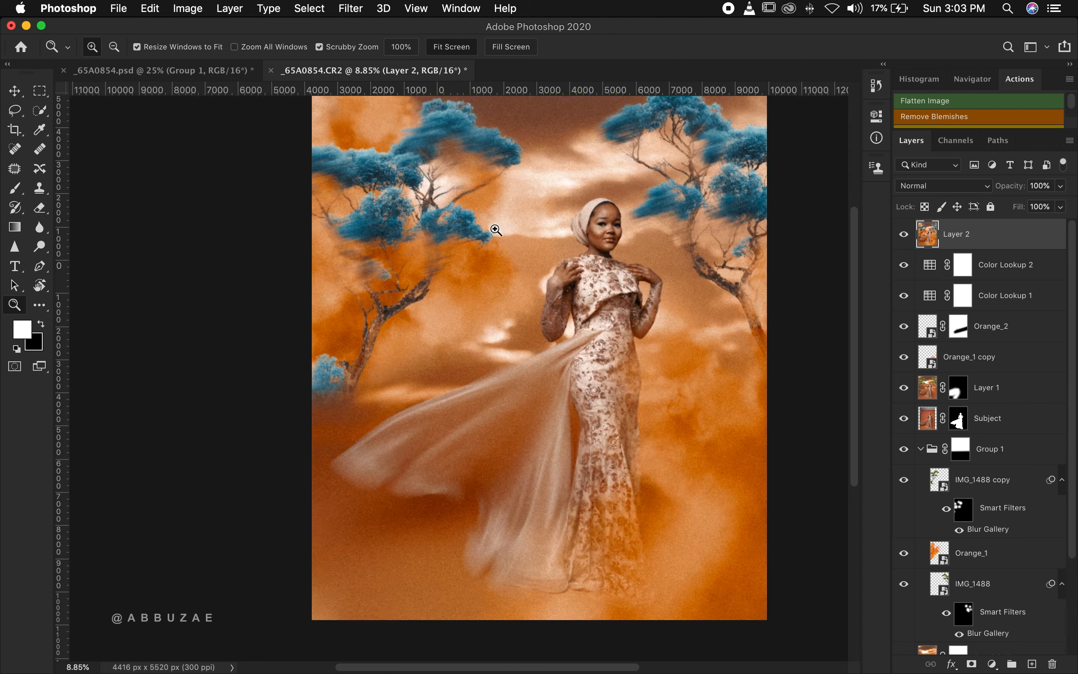
drag(530, 276, 600, 273)
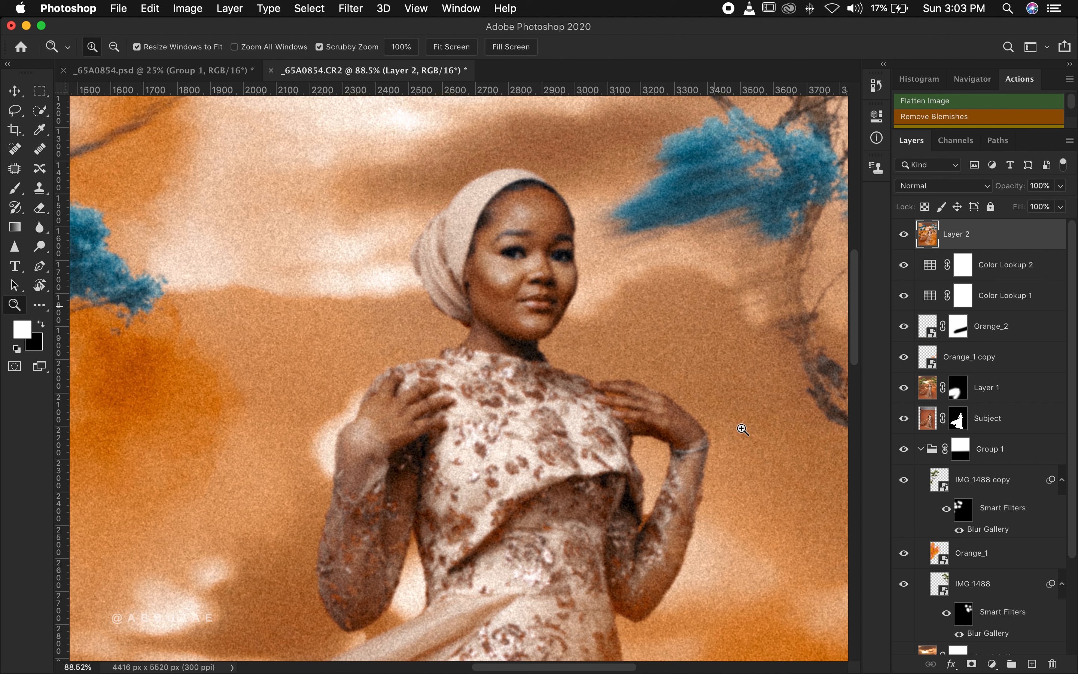
Add a white layer mask to Layer 2 and set up a black Brush with 30% flow.
click(972, 664)
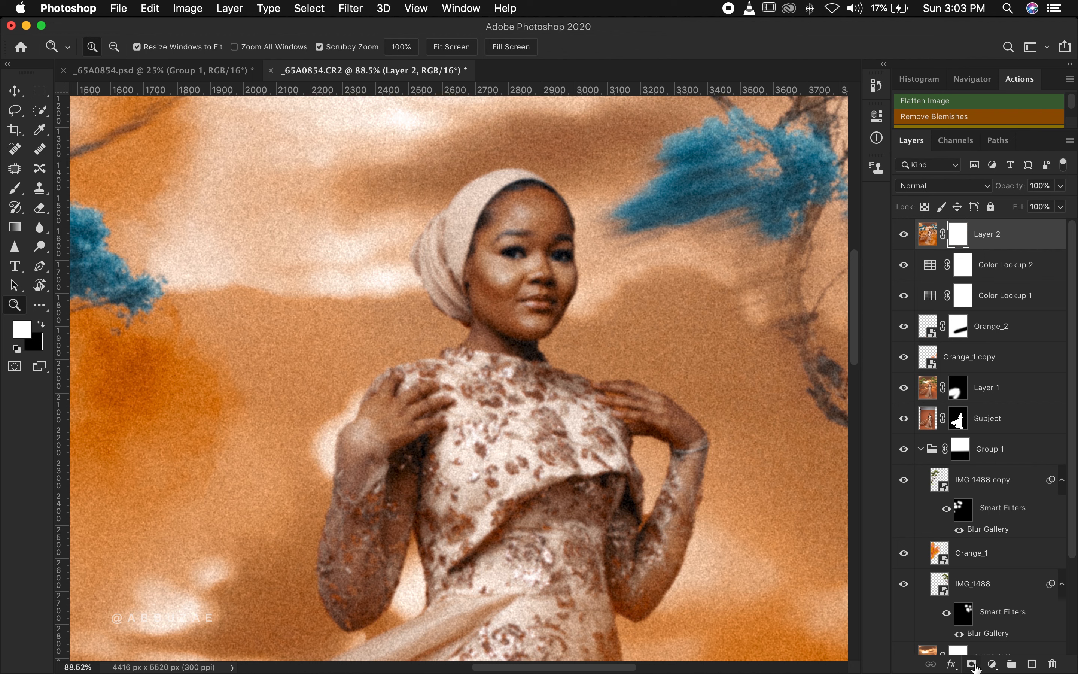
key(x)
click(17, 189)
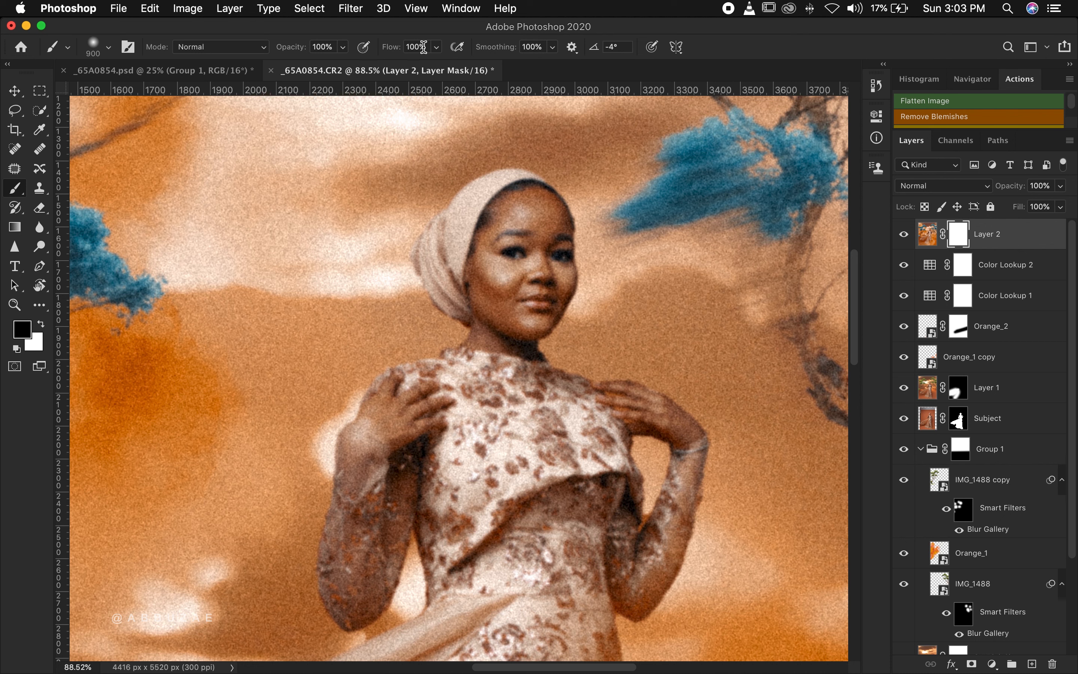
click(343, 47)
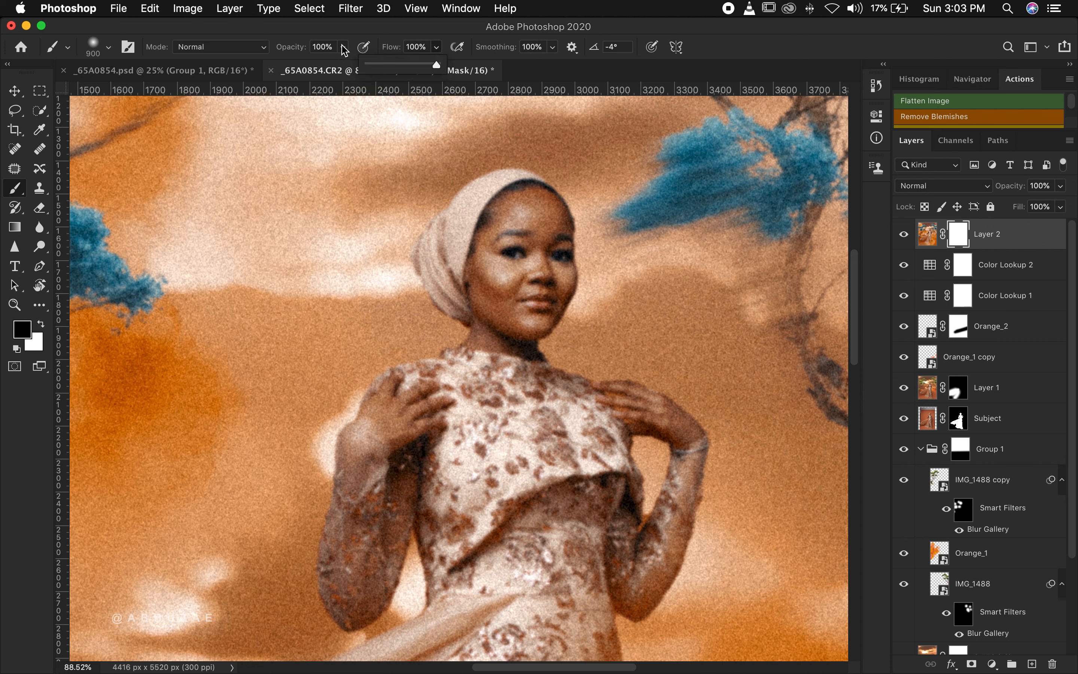
click(421, 46)
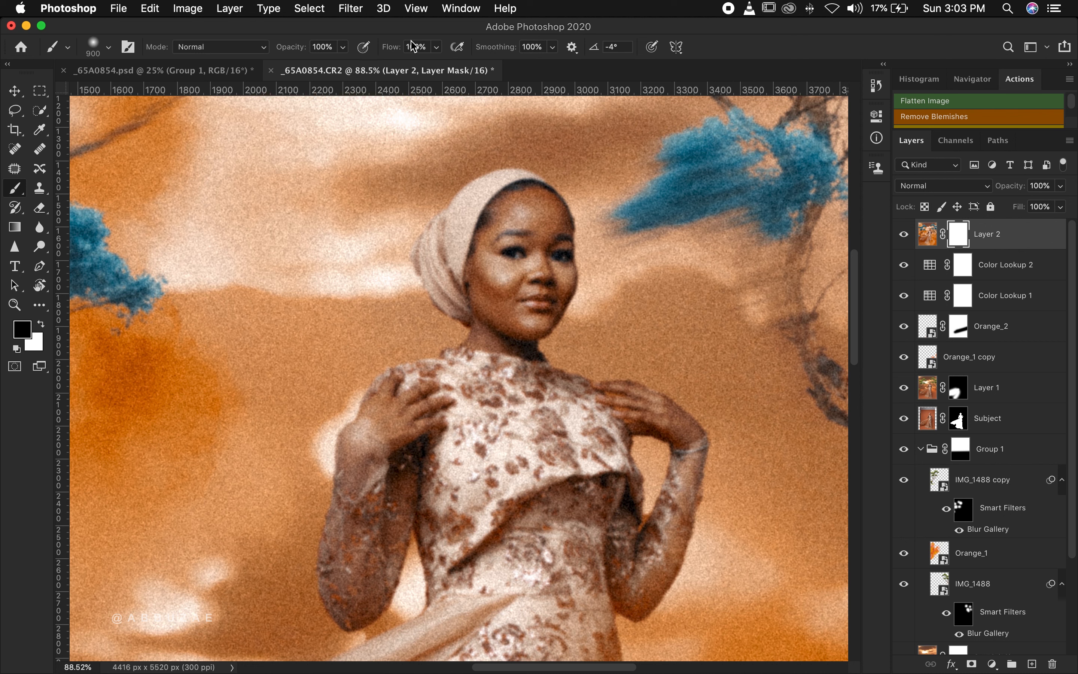
click(398, 47)
text(30)
Reduce the brush size to 250 and paint the grain off the woman's face on Layer 2's mask.
key(bracketleft)
key(bracketleft)
key(bracketleft)
key(bracketleft)
key(bracketleft)
key(bracketleft)
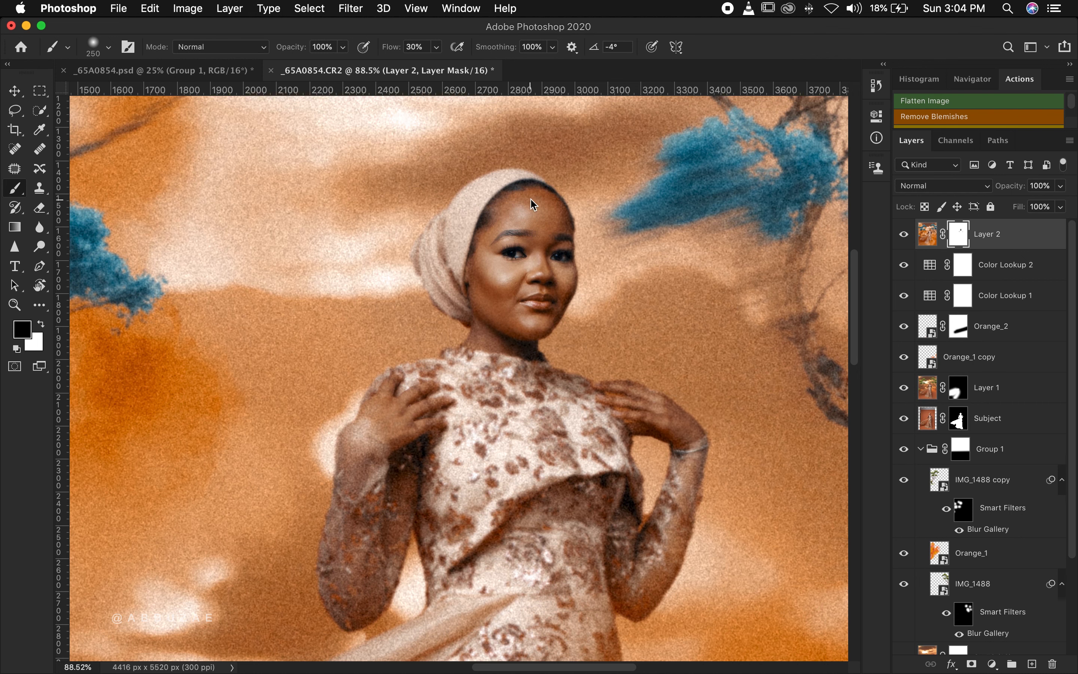
Compare the whole image with and without the grain on Layer 2.
key(z)
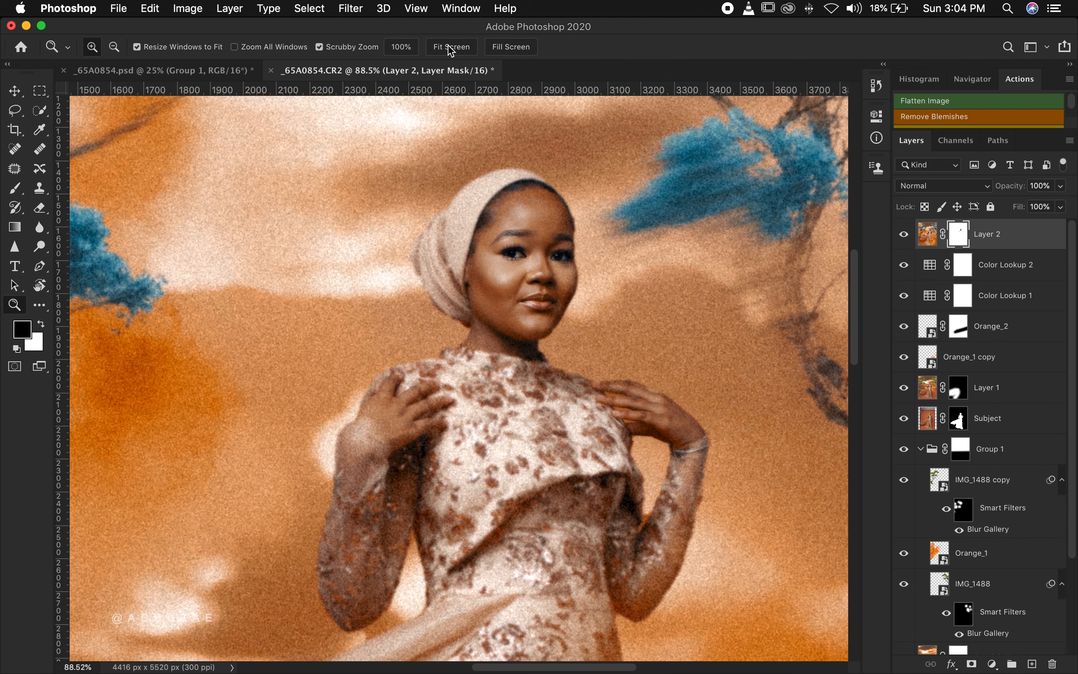
click(452, 48)
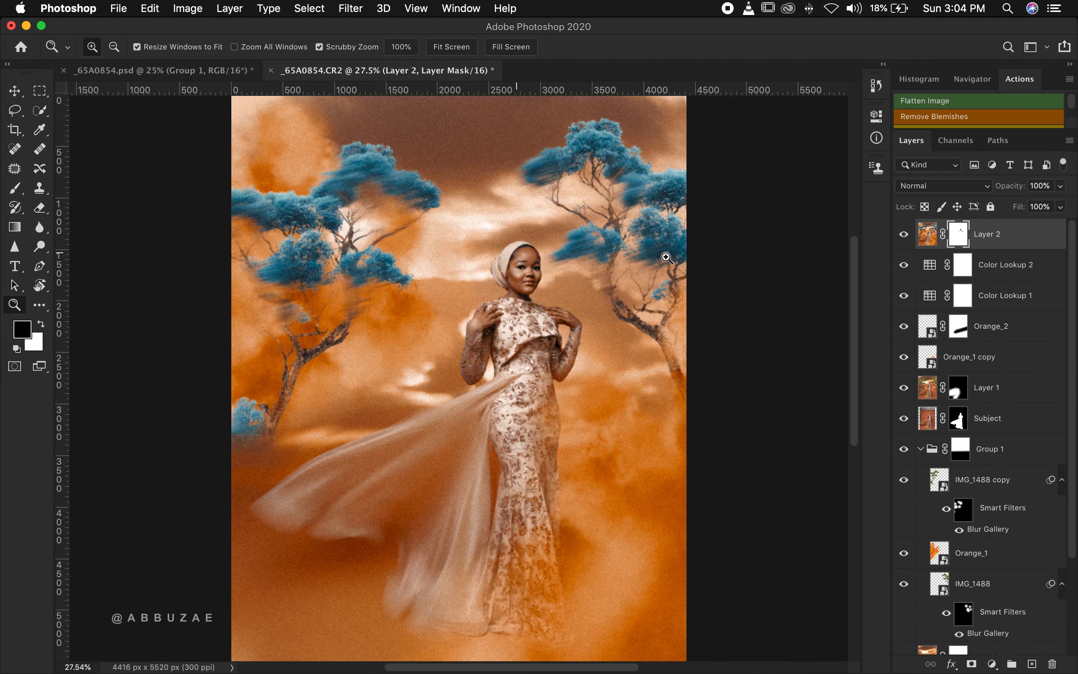
click(905, 235)
click(905, 236)
click(905, 236)
click(905, 237)
drag(472, 372, 470, 370)
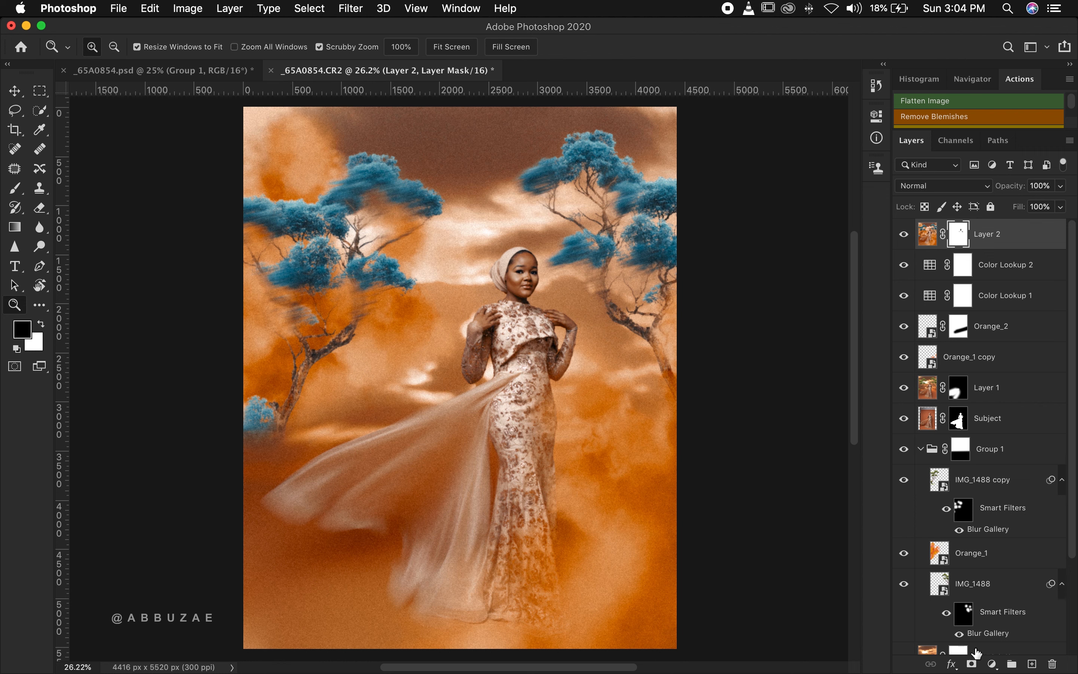
Add a Selective Color adjustment layer above Layer 2 and target its Blacks.
click(993, 664)
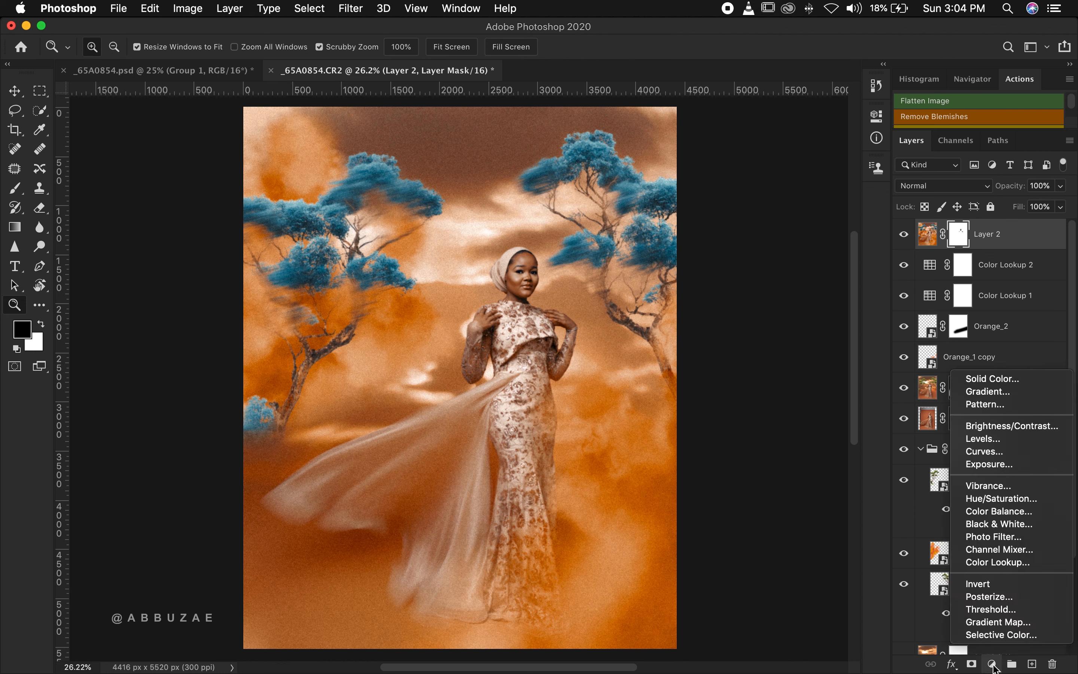
click(1000, 635)
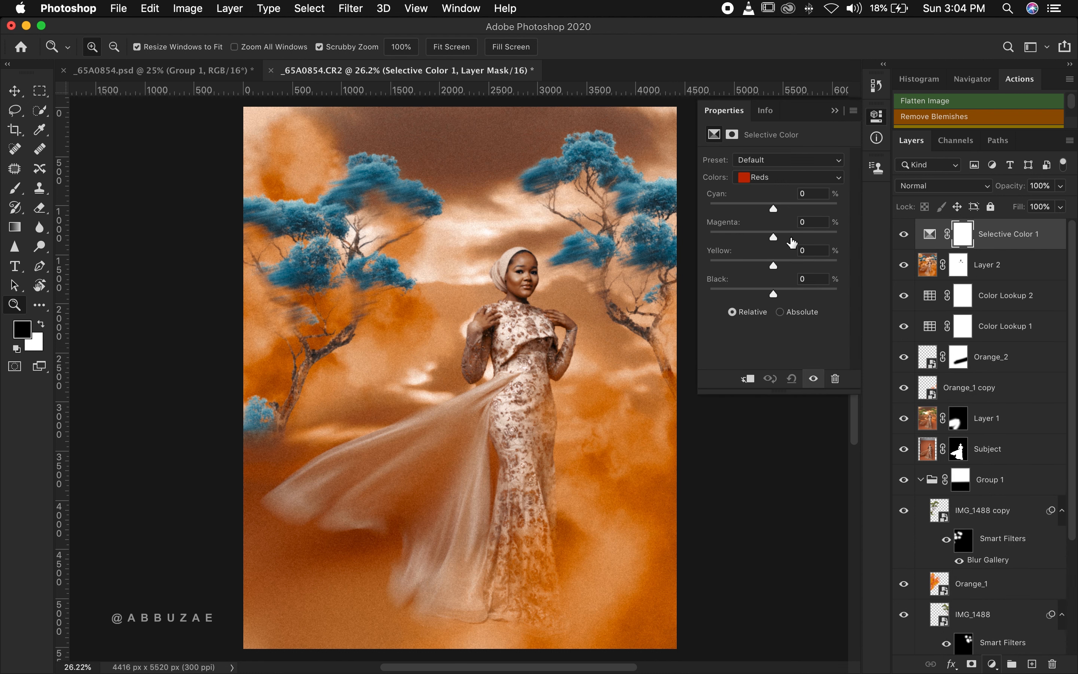
click(768, 187)
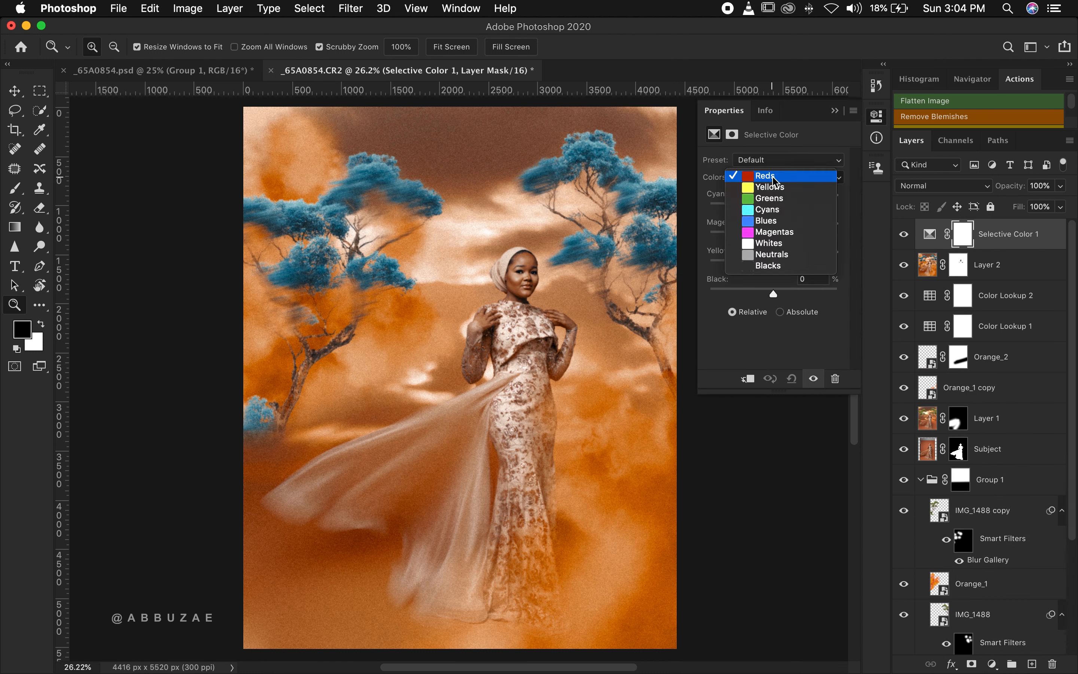
click(757, 267)
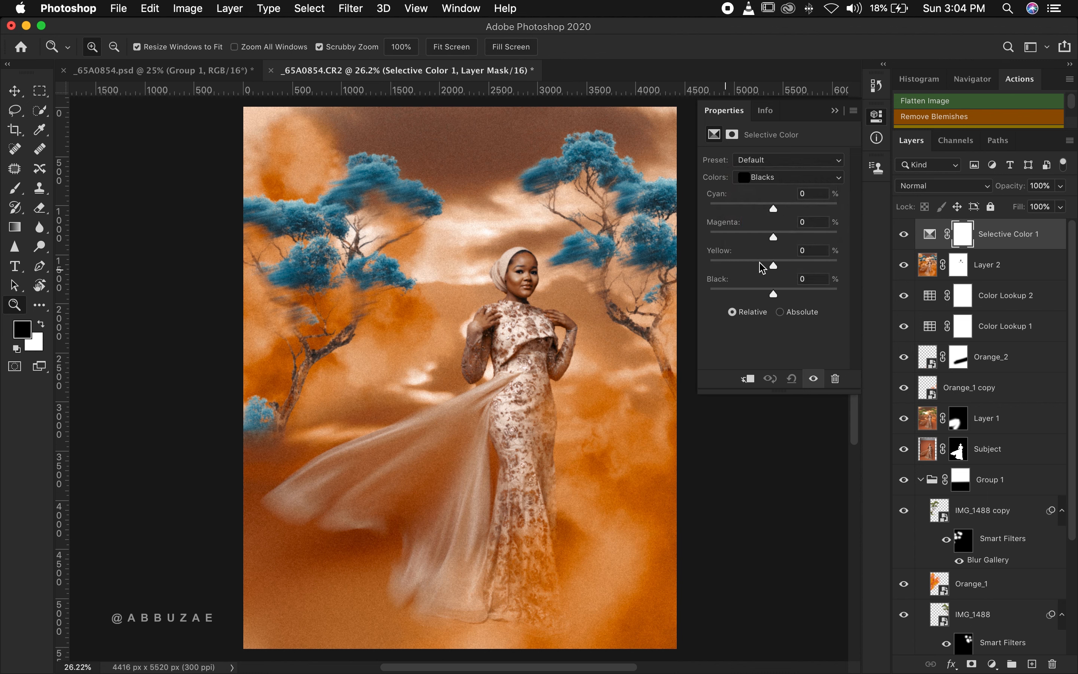
Set the Yellow value of the Blacks to -30% in Selective Color 1.
drag(773, 266, 760, 274)
click(816, 250)
key(BackSpace)
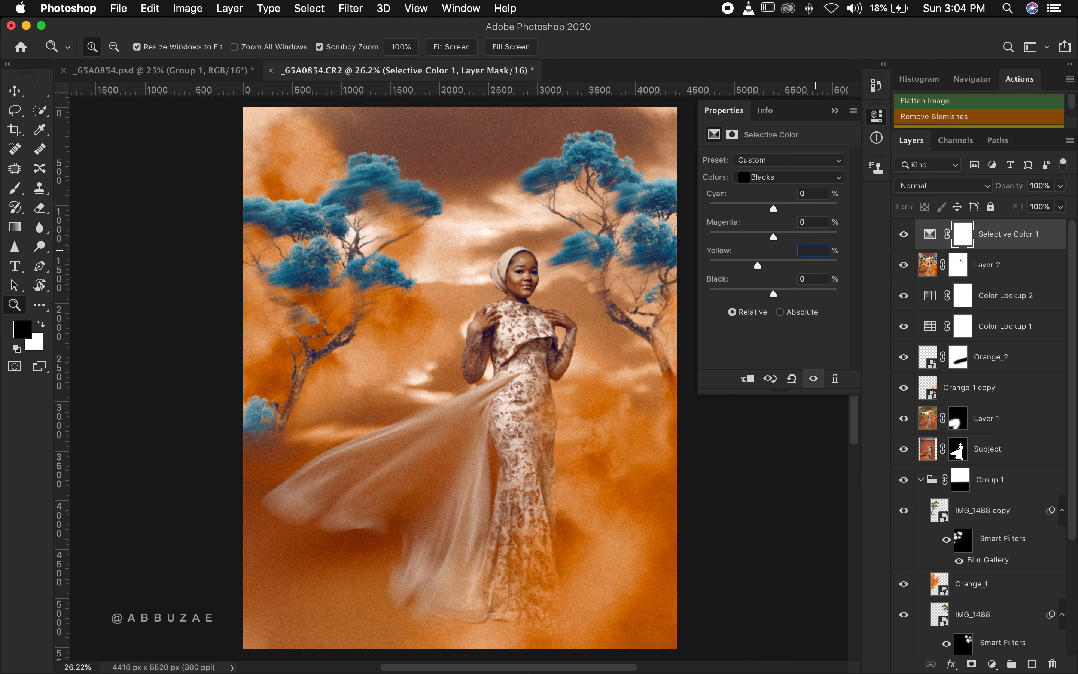
key(Return)
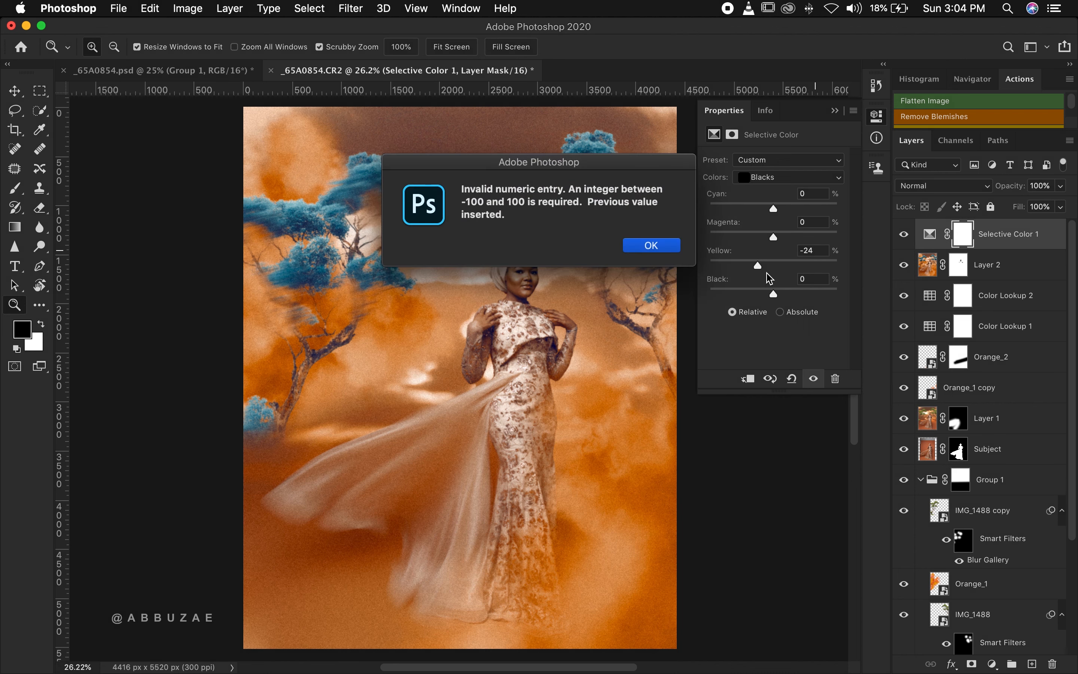
key(Return)
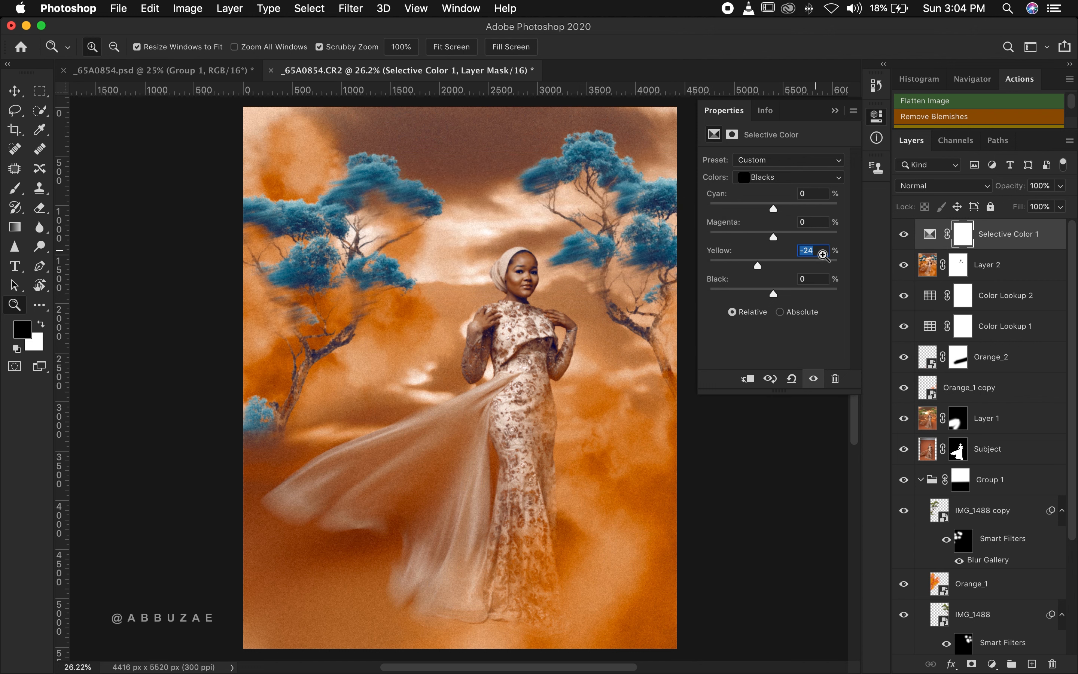
click(814, 250)
key(BackSpace)
key(BackSpace)
text(30)
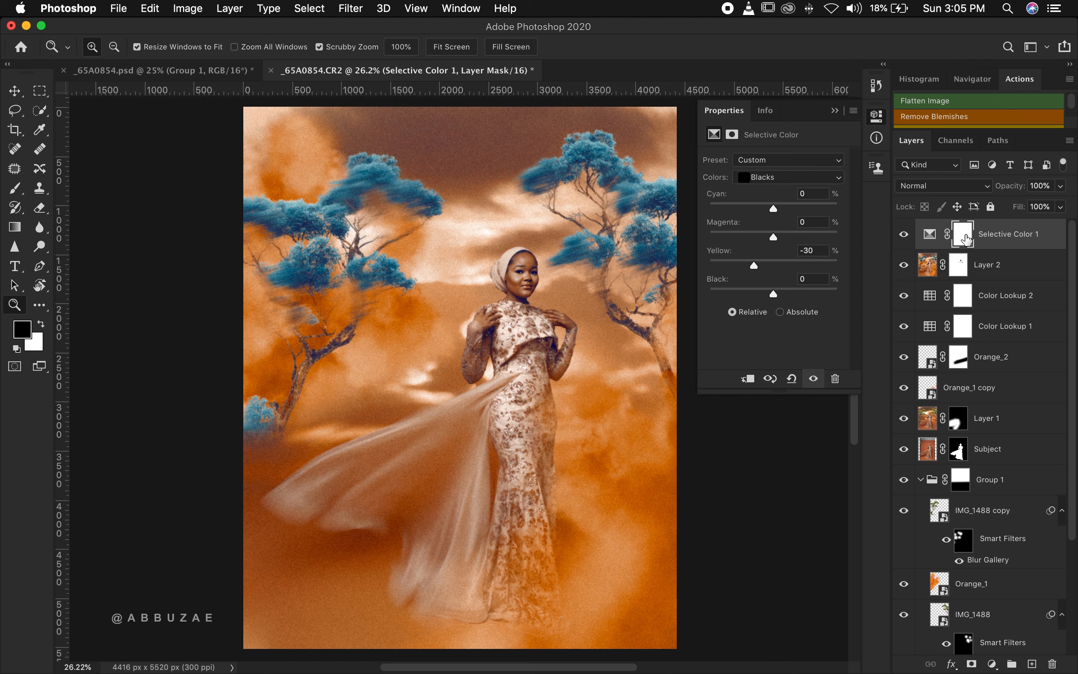
Paint black over the woman's face on the Selective Color 1 mask with a size 400 brush at 30% flow.
click(965, 236)
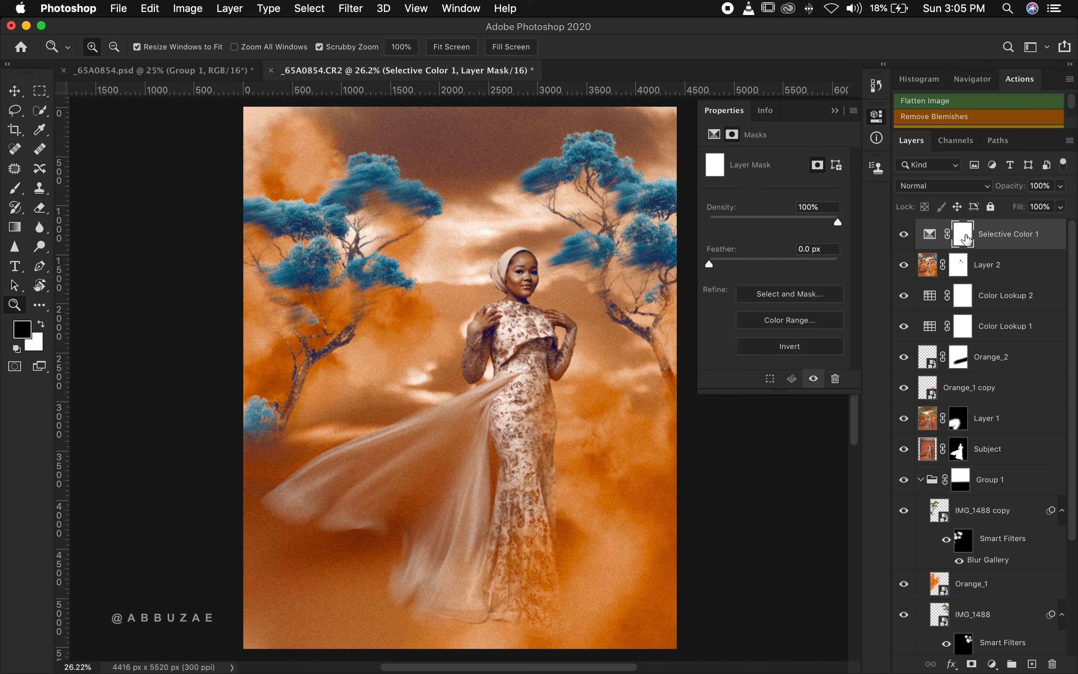
click(15, 190)
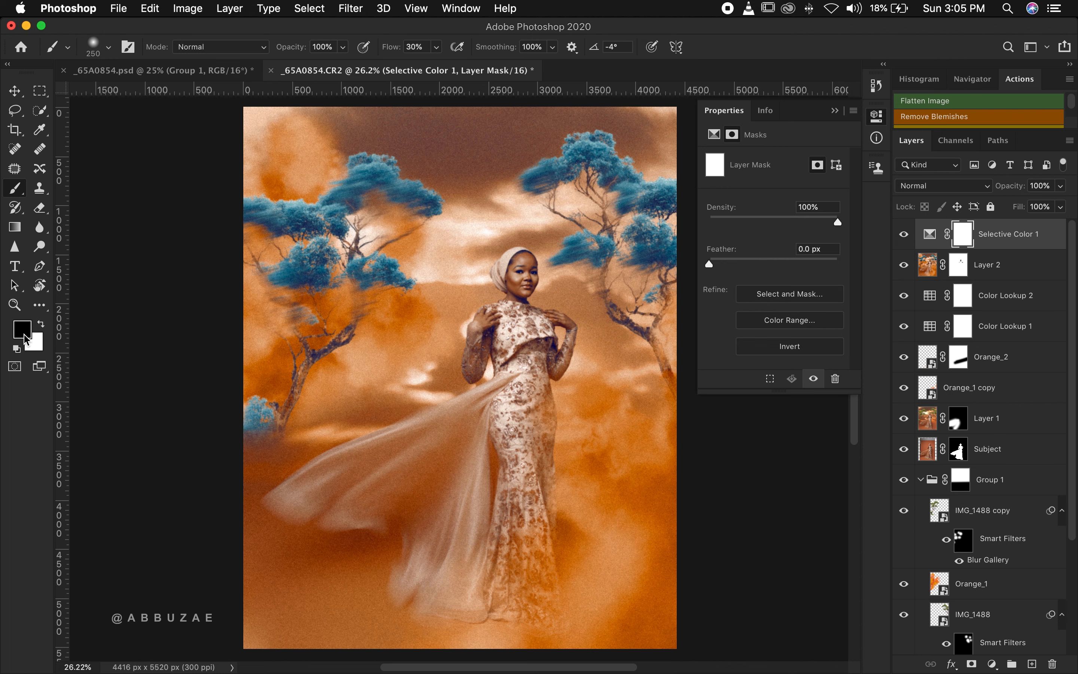
click(835, 111)
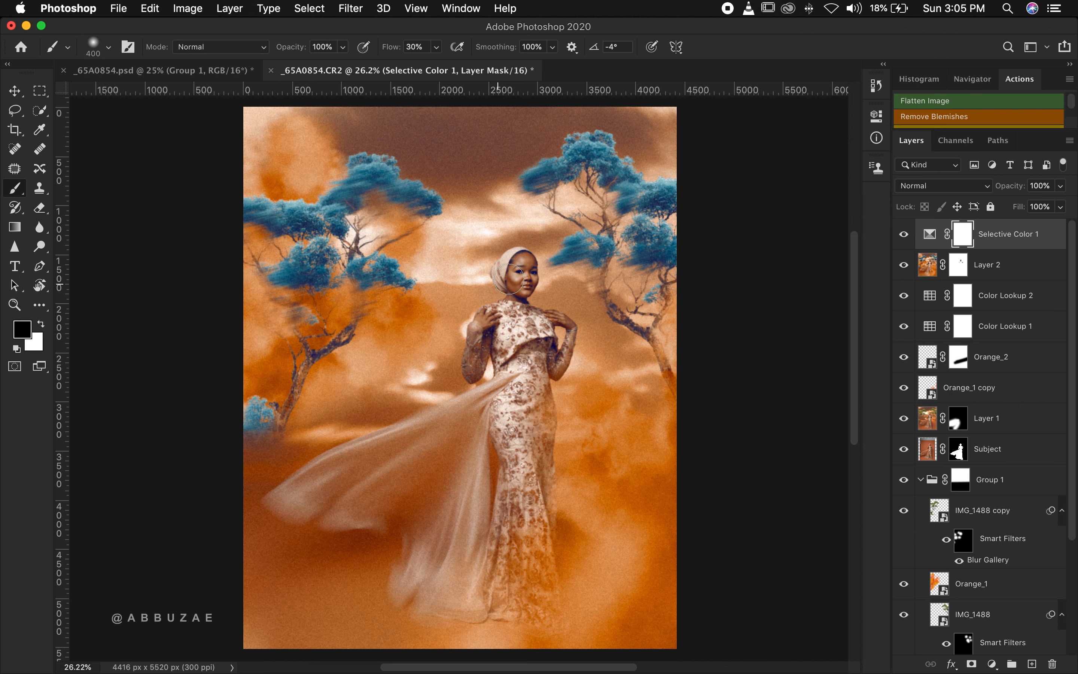
key(bracketright)
key(bracketright)
key(z)
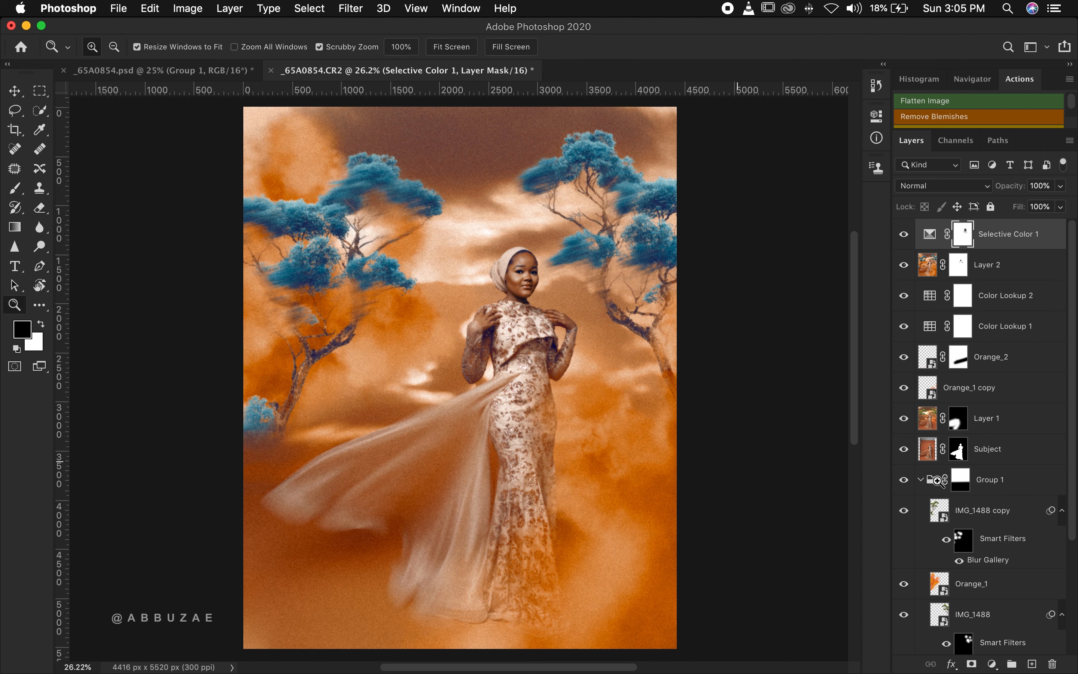
scroll(937, 480, down, 5)
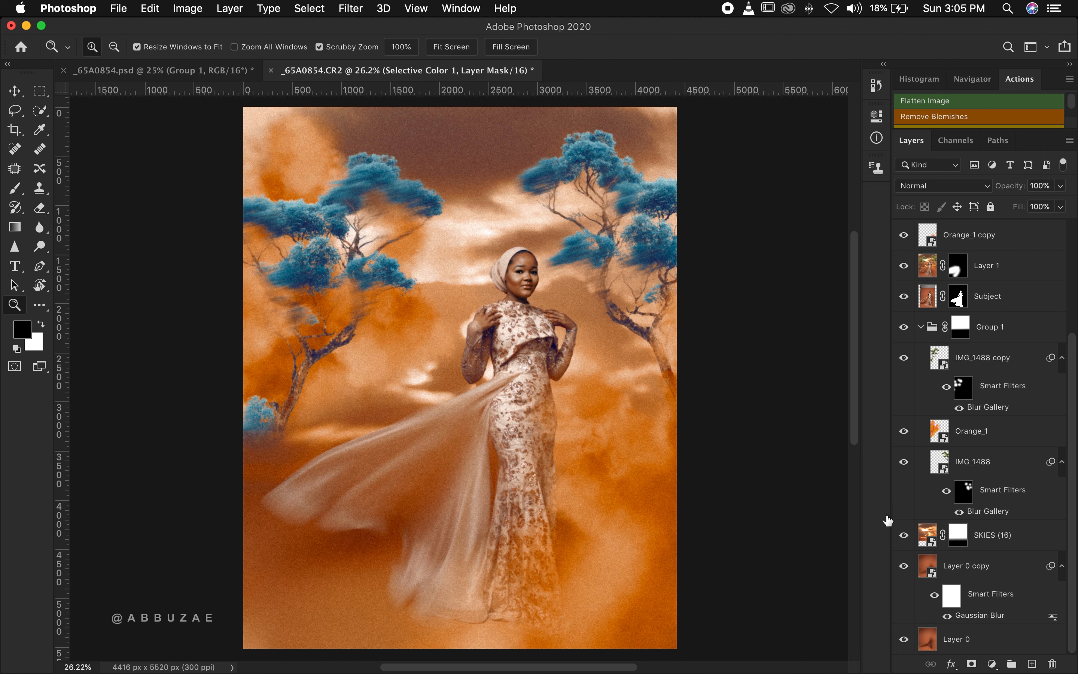